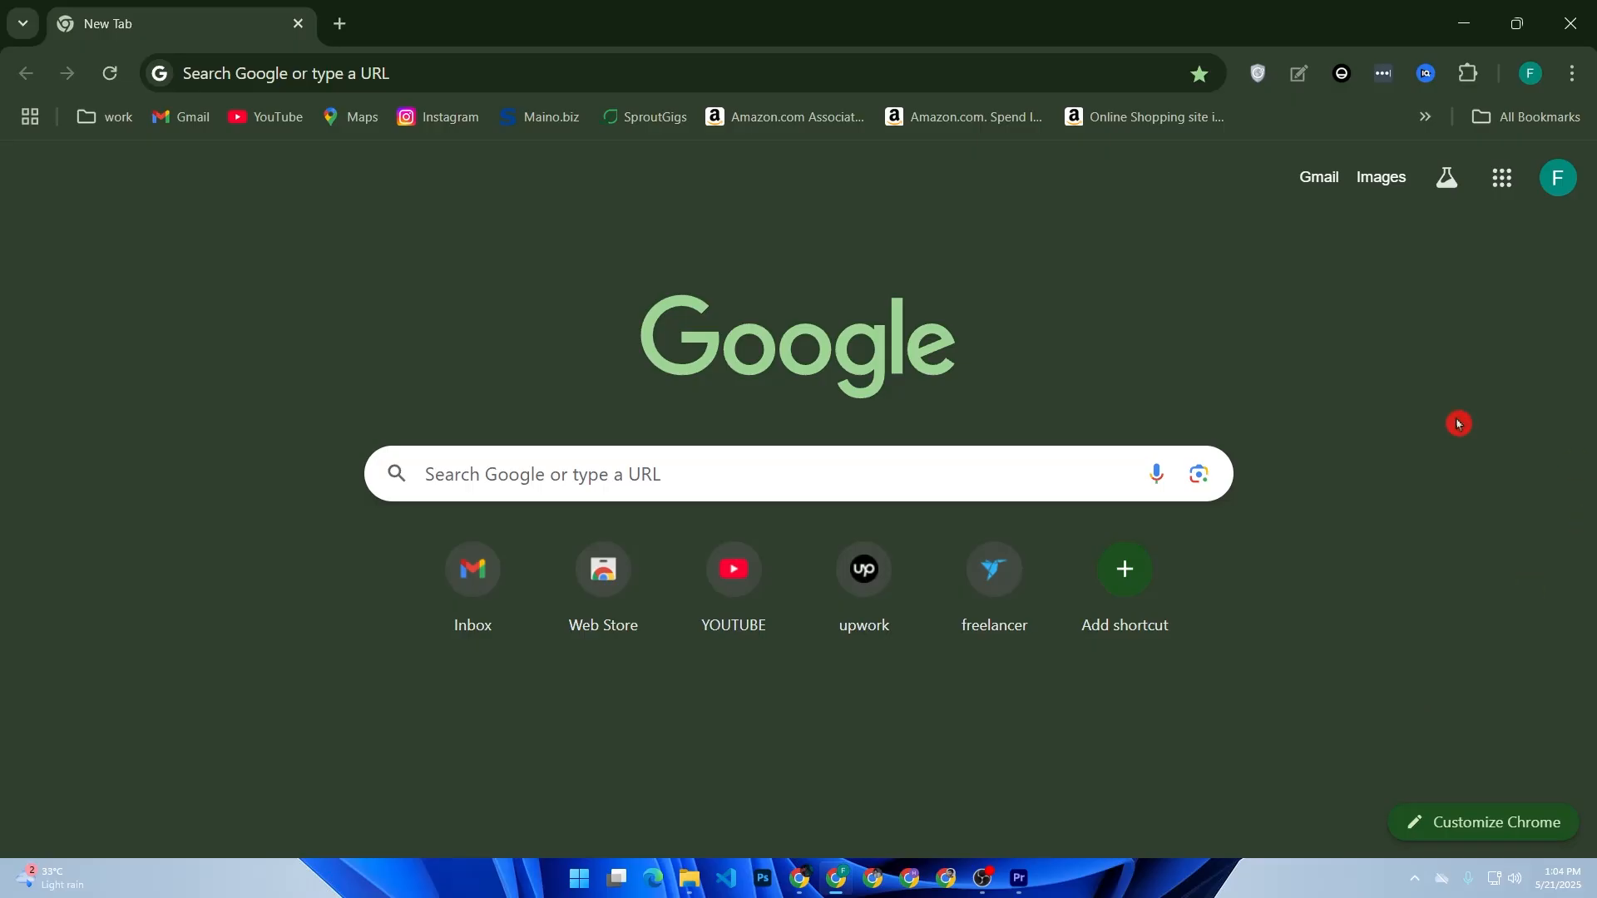
# - Search Google for 'hubspot crm' to bring up HubSpot's free CRM page
pyautogui.click(590, 472)
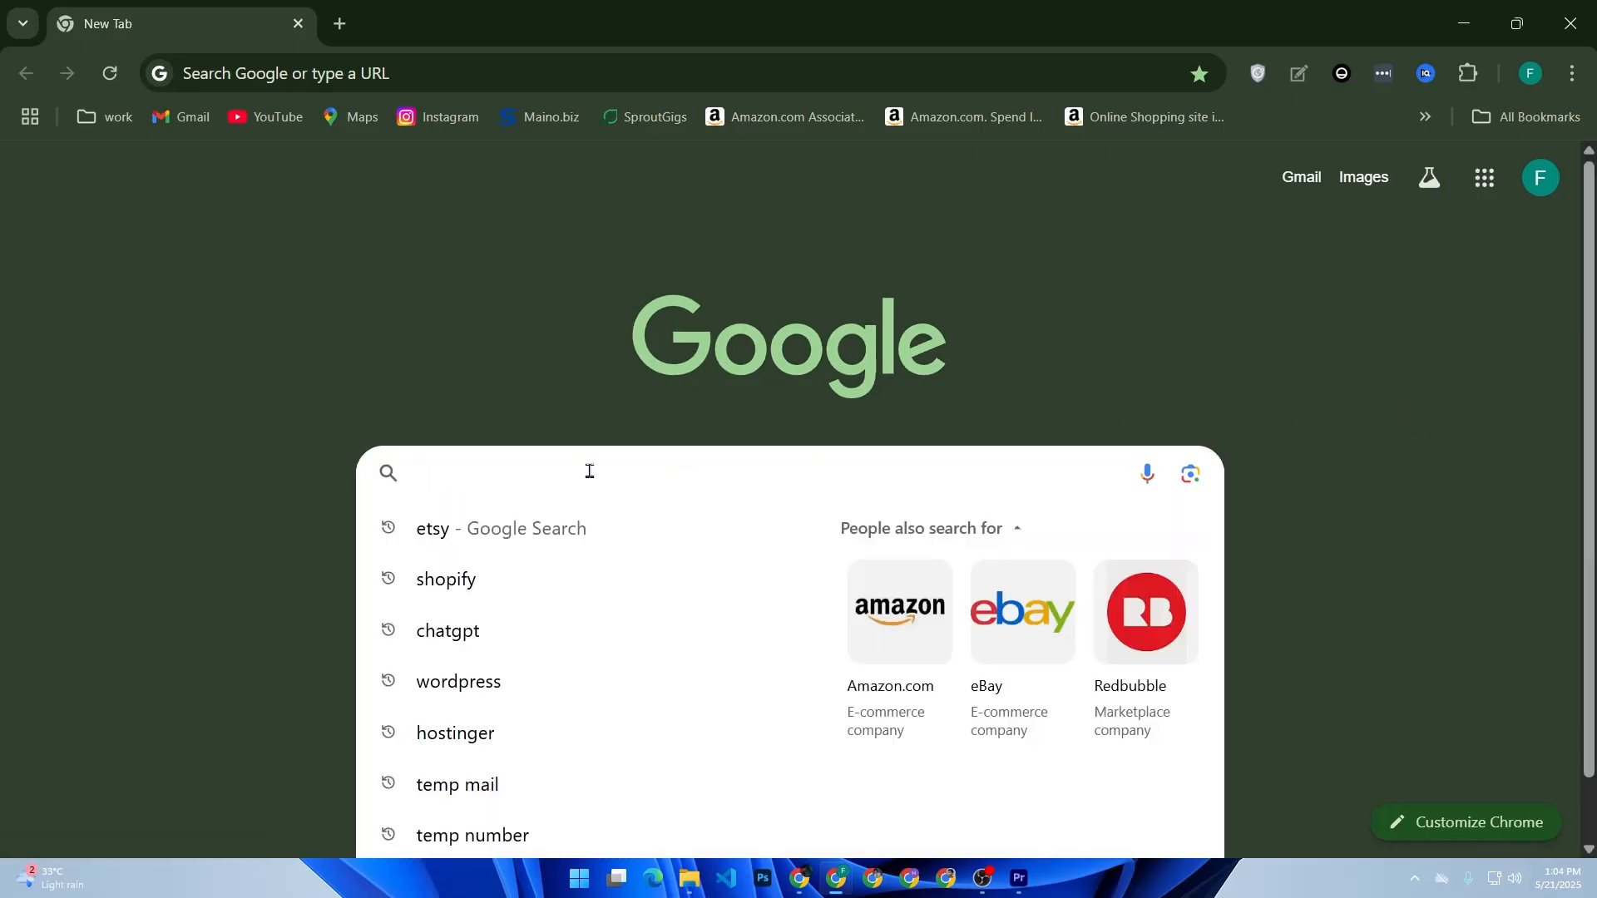
pyautogui.write('hub')
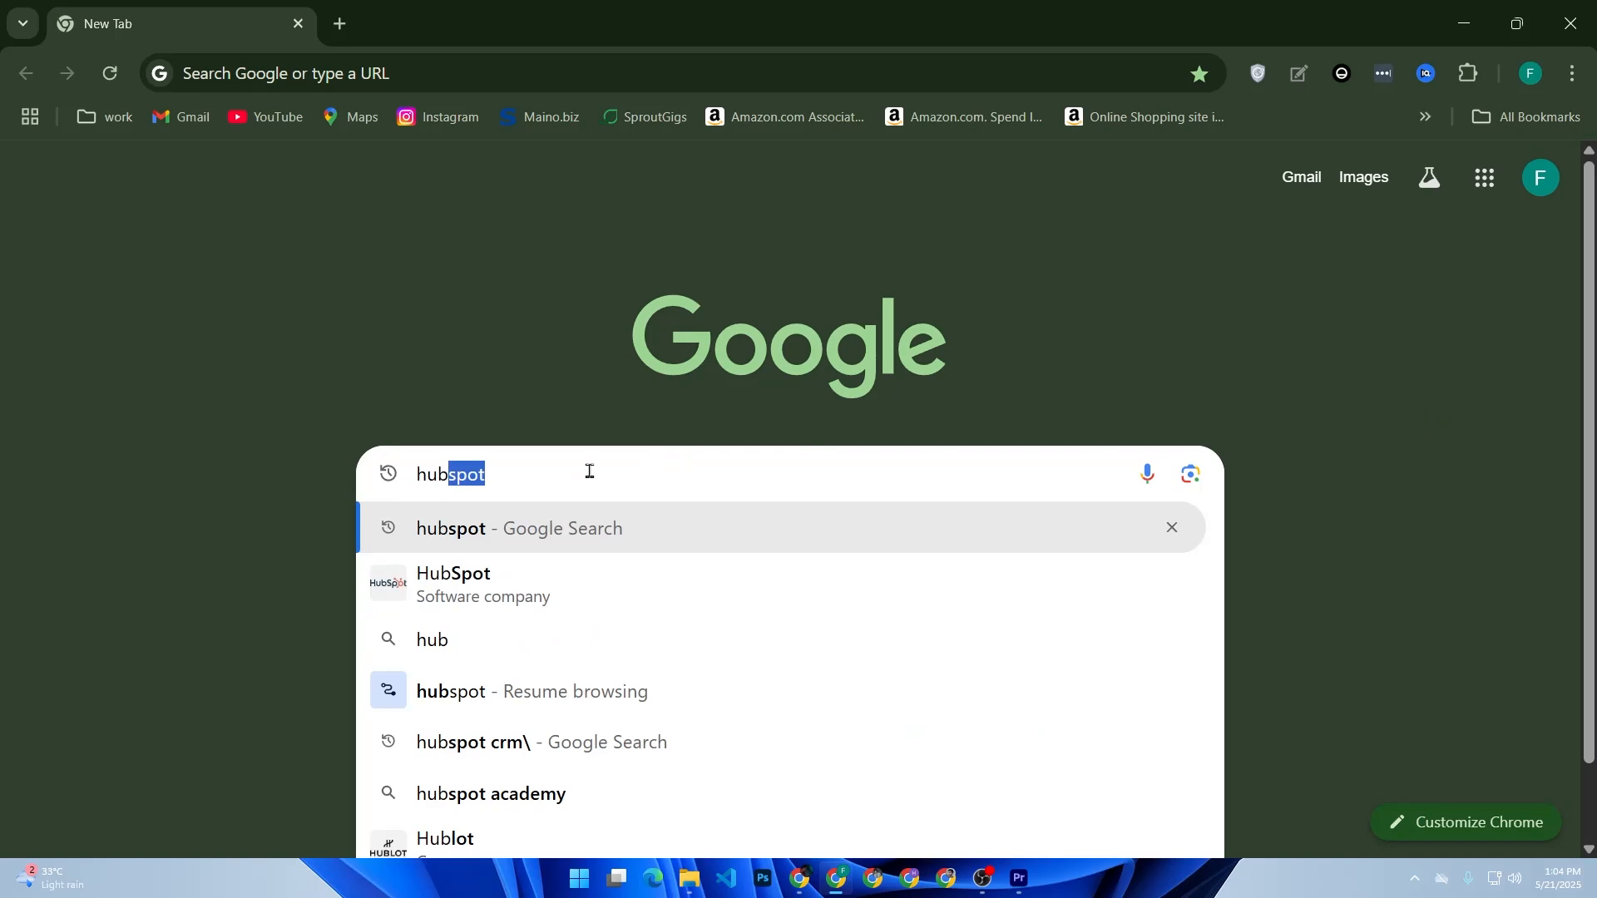
pyautogui.write('spot s')
pyautogui.press('BackSpace')
pyautogui.write('cr')
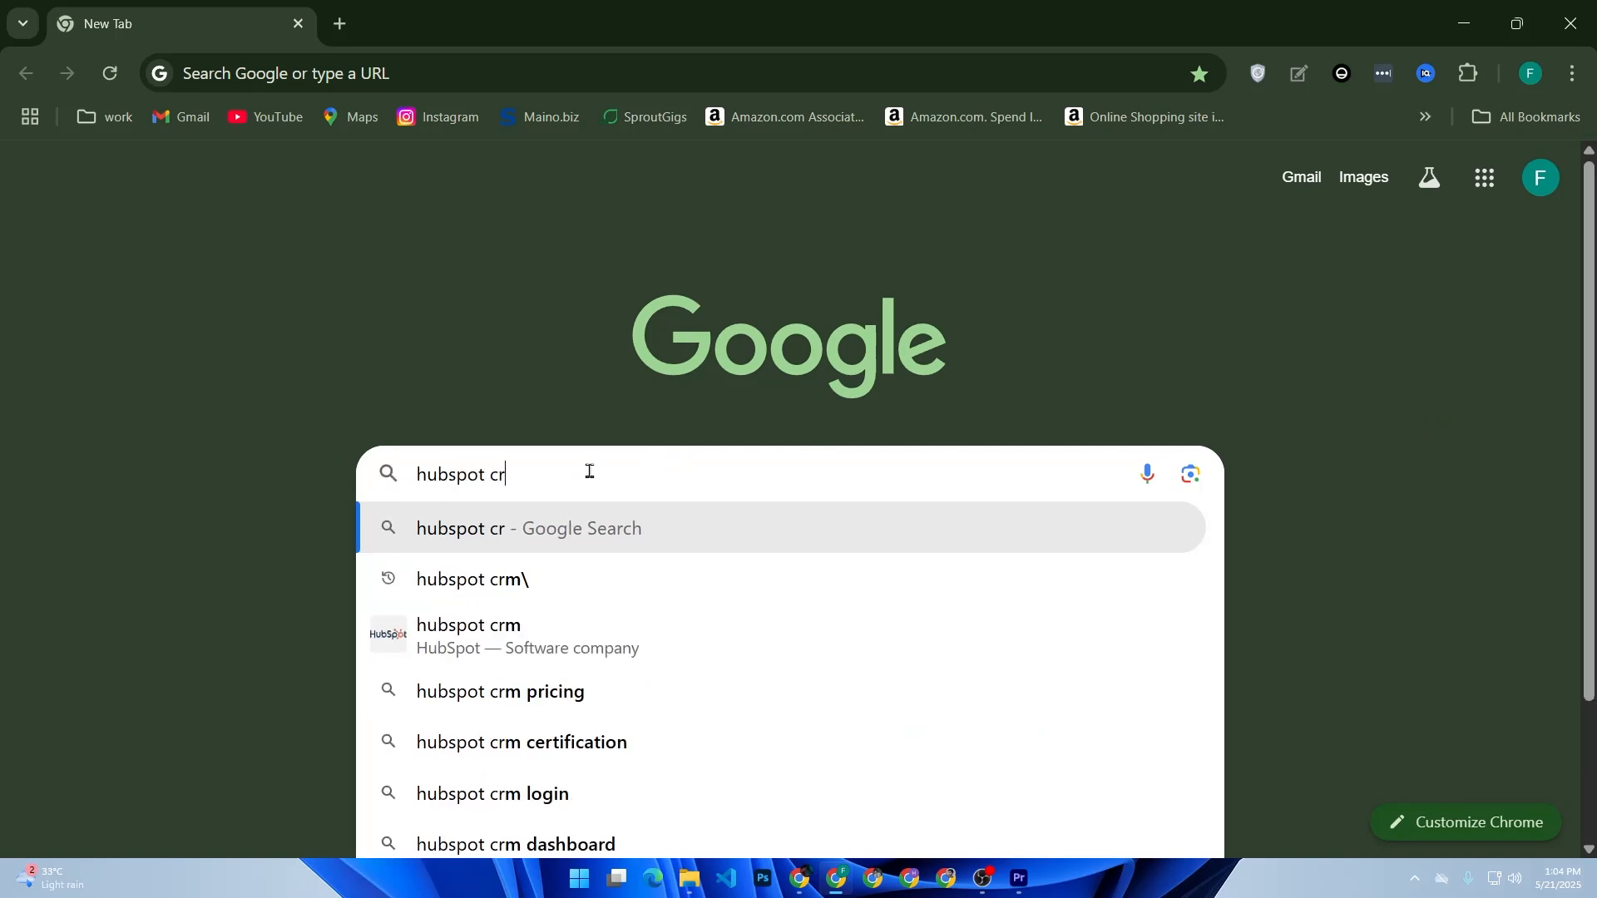
pyautogui.write('m')
pyautogui.press('Return')
pyautogui.click(591, 476)
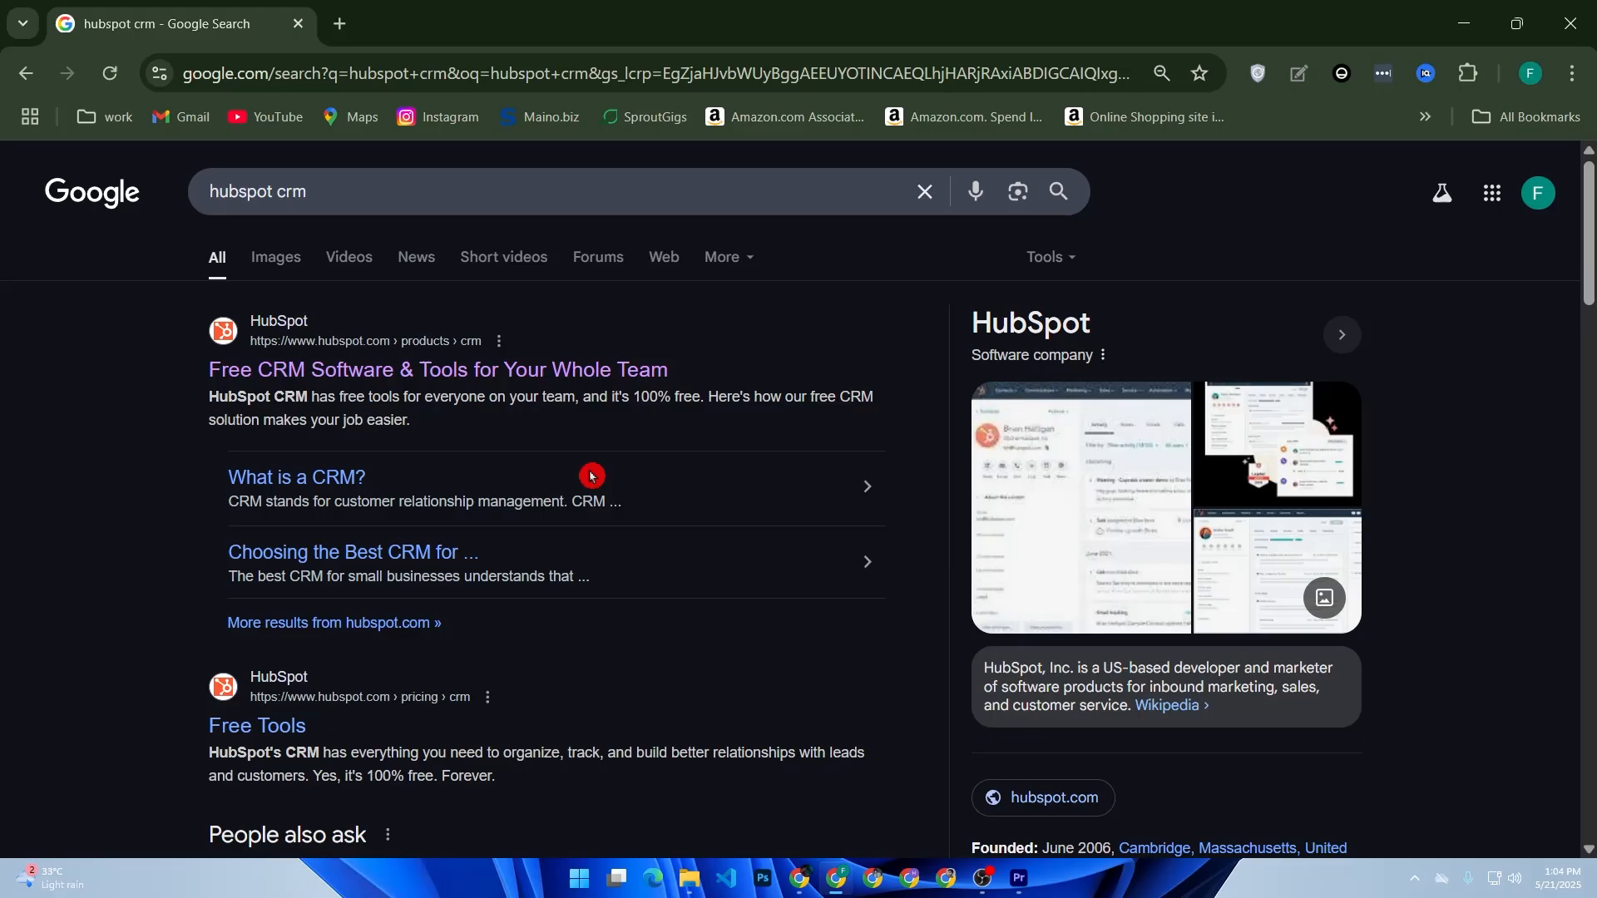
# - Open the 'Free CRM Software & Tools' result, dismiss the Google sign-in prompt, and choose Get free CRM
pyautogui.click(483, 371)
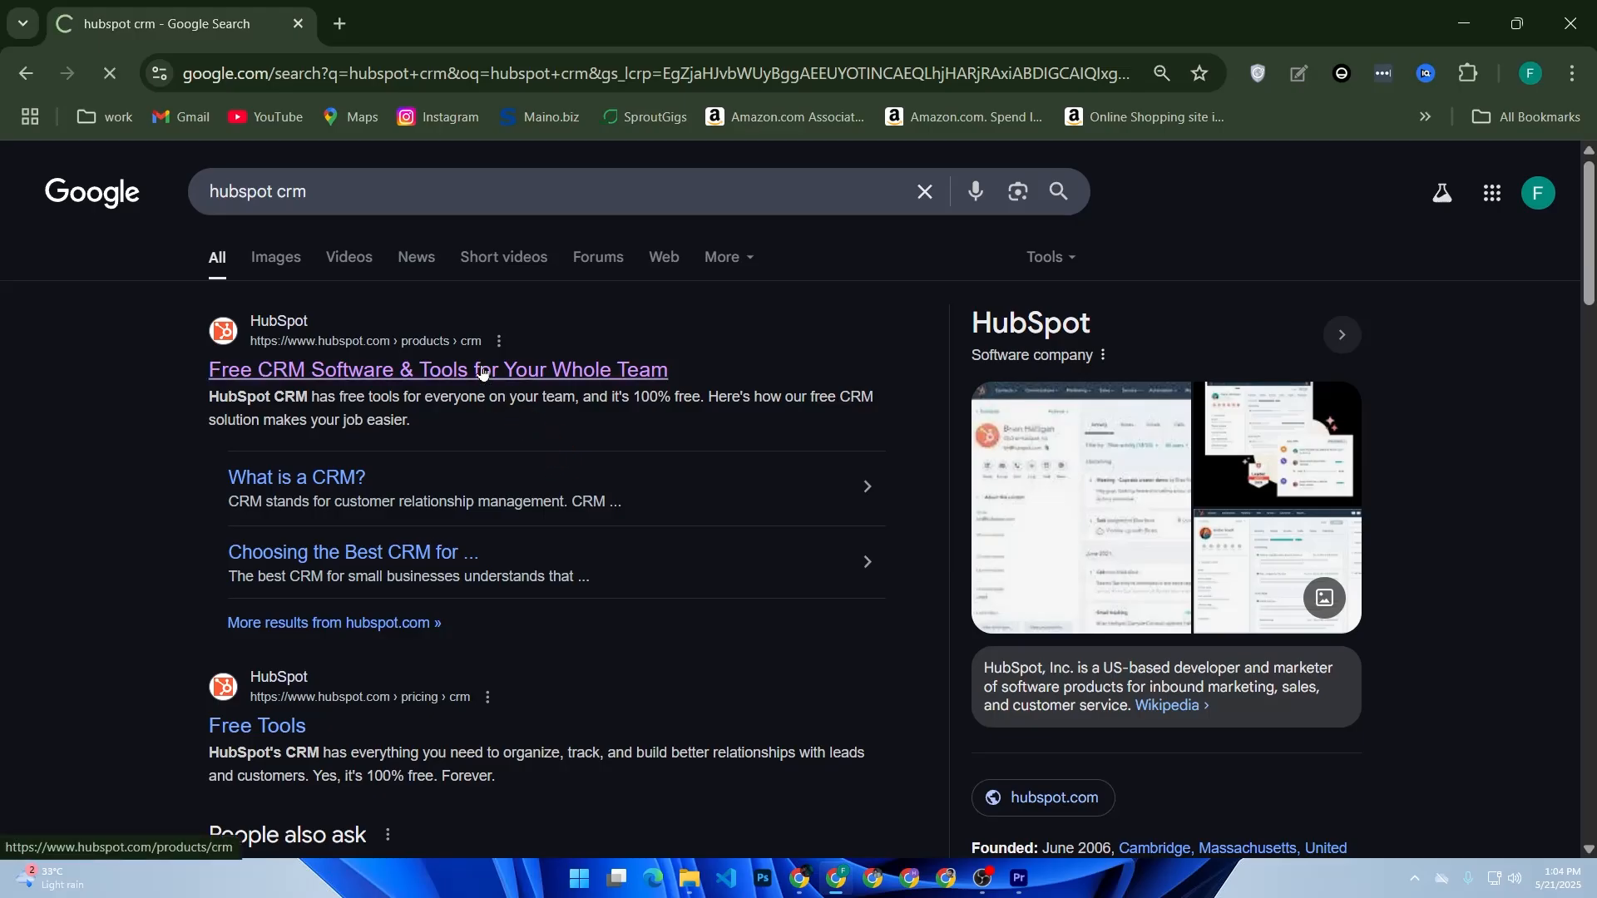
pyautogui.click(483, 371)
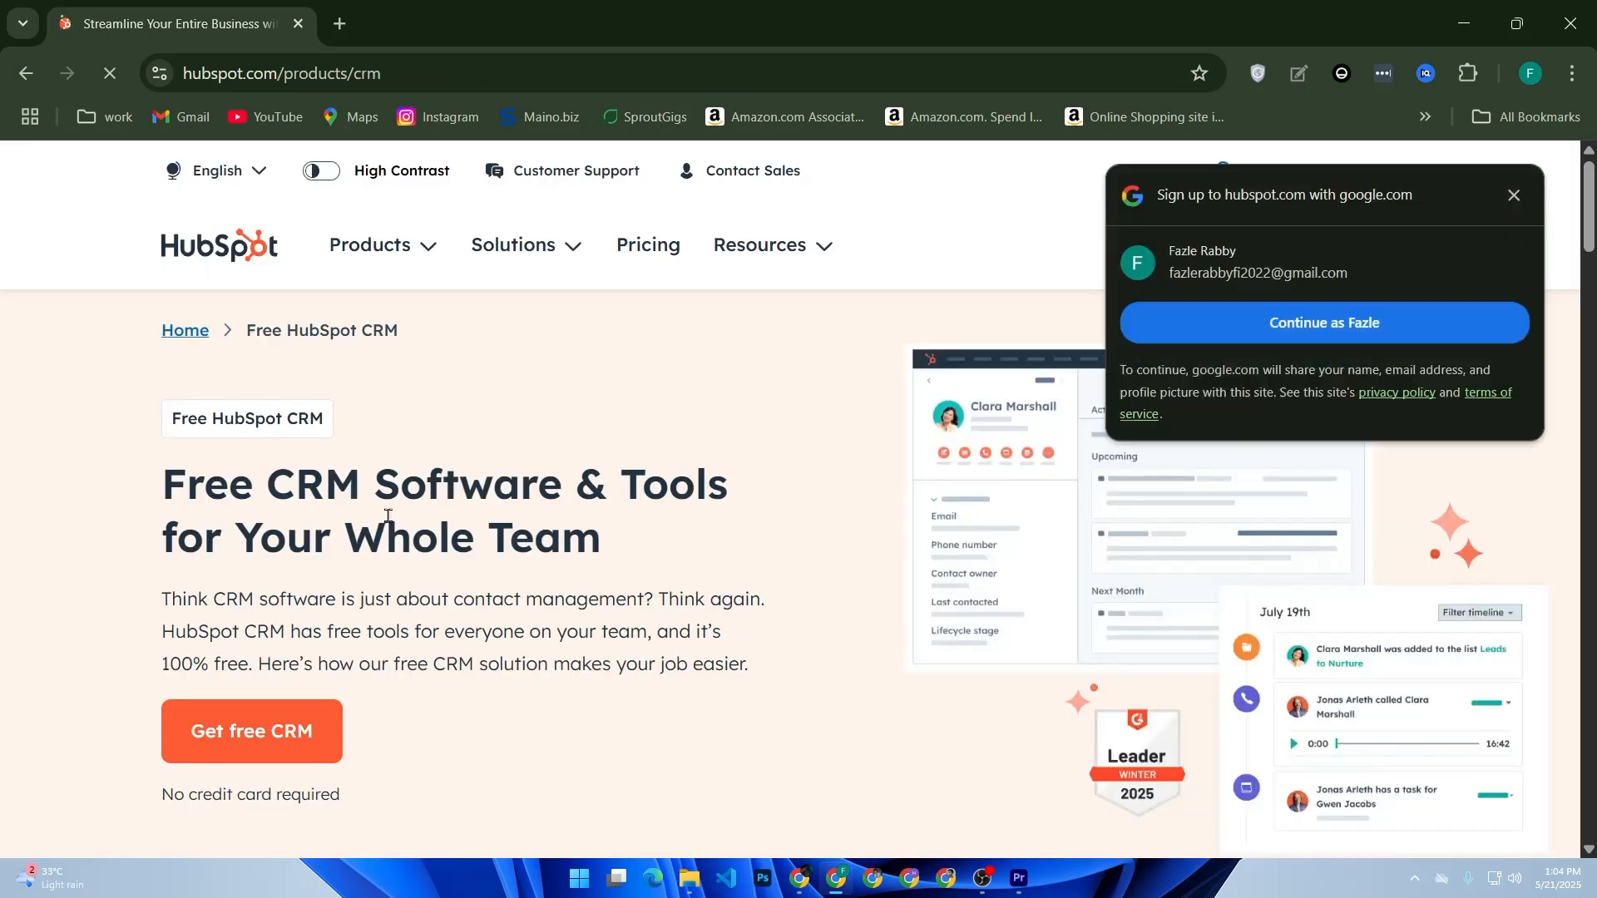
pyautogui.click(1528, 192)
pyautogui.click(1353, 225)
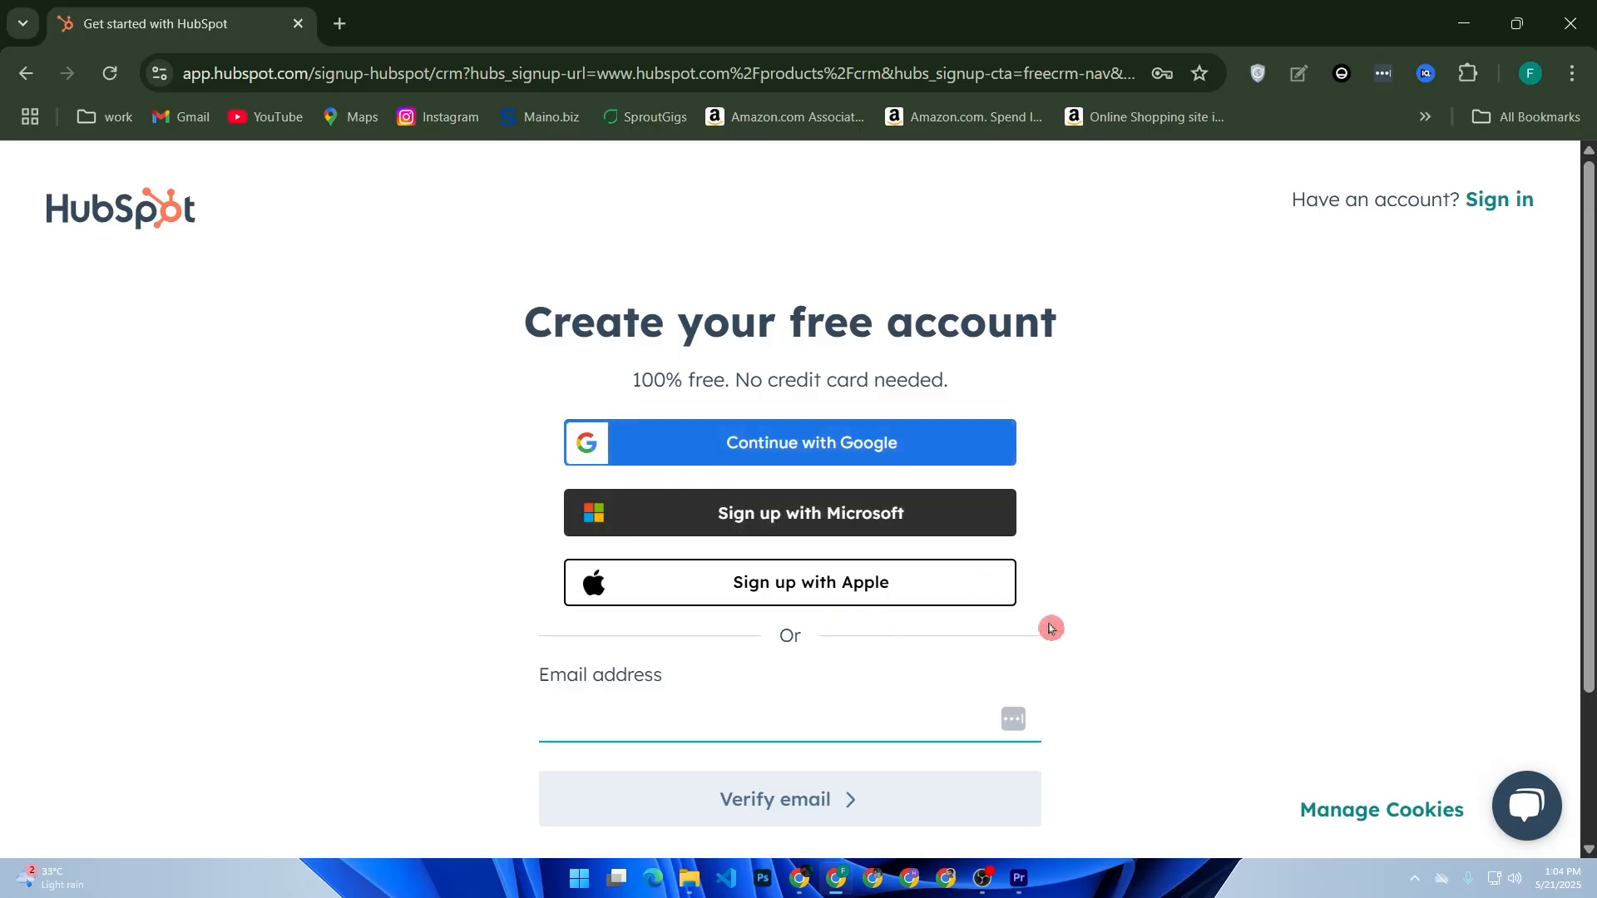
pyautogui.scroll(-2, 766, 581)
# - Go to the sign-in page and autofill the saved login email after entering the Windows PIN
pyautogui.click(718, 522)
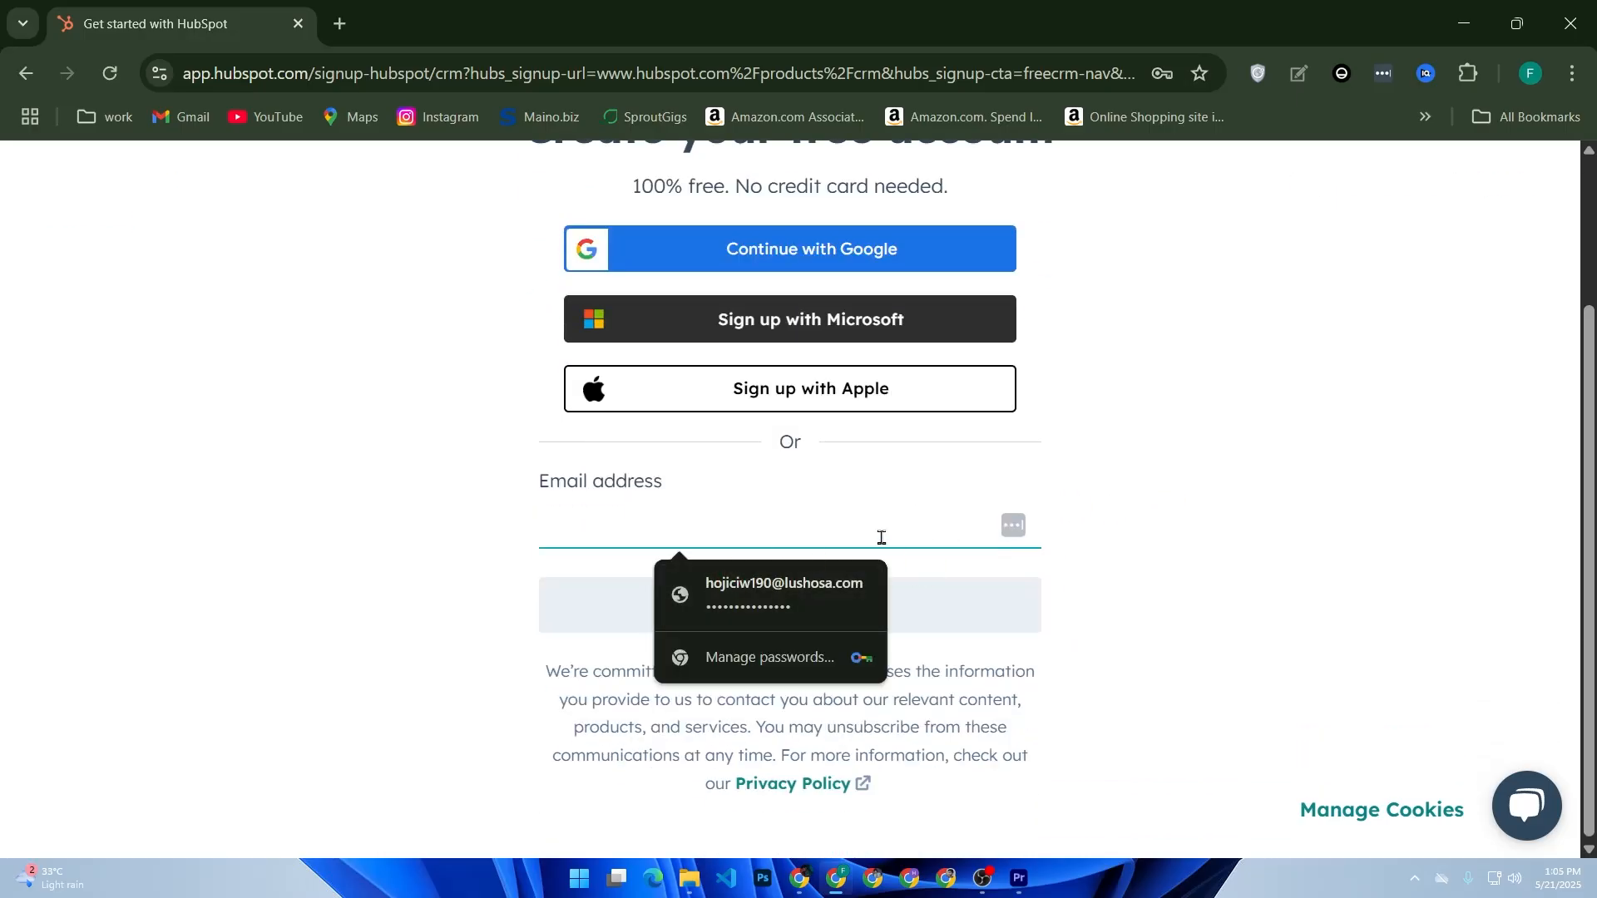
pyautogui.scroll(2, 1012, 553)
pyautogui.click(1501, 202)
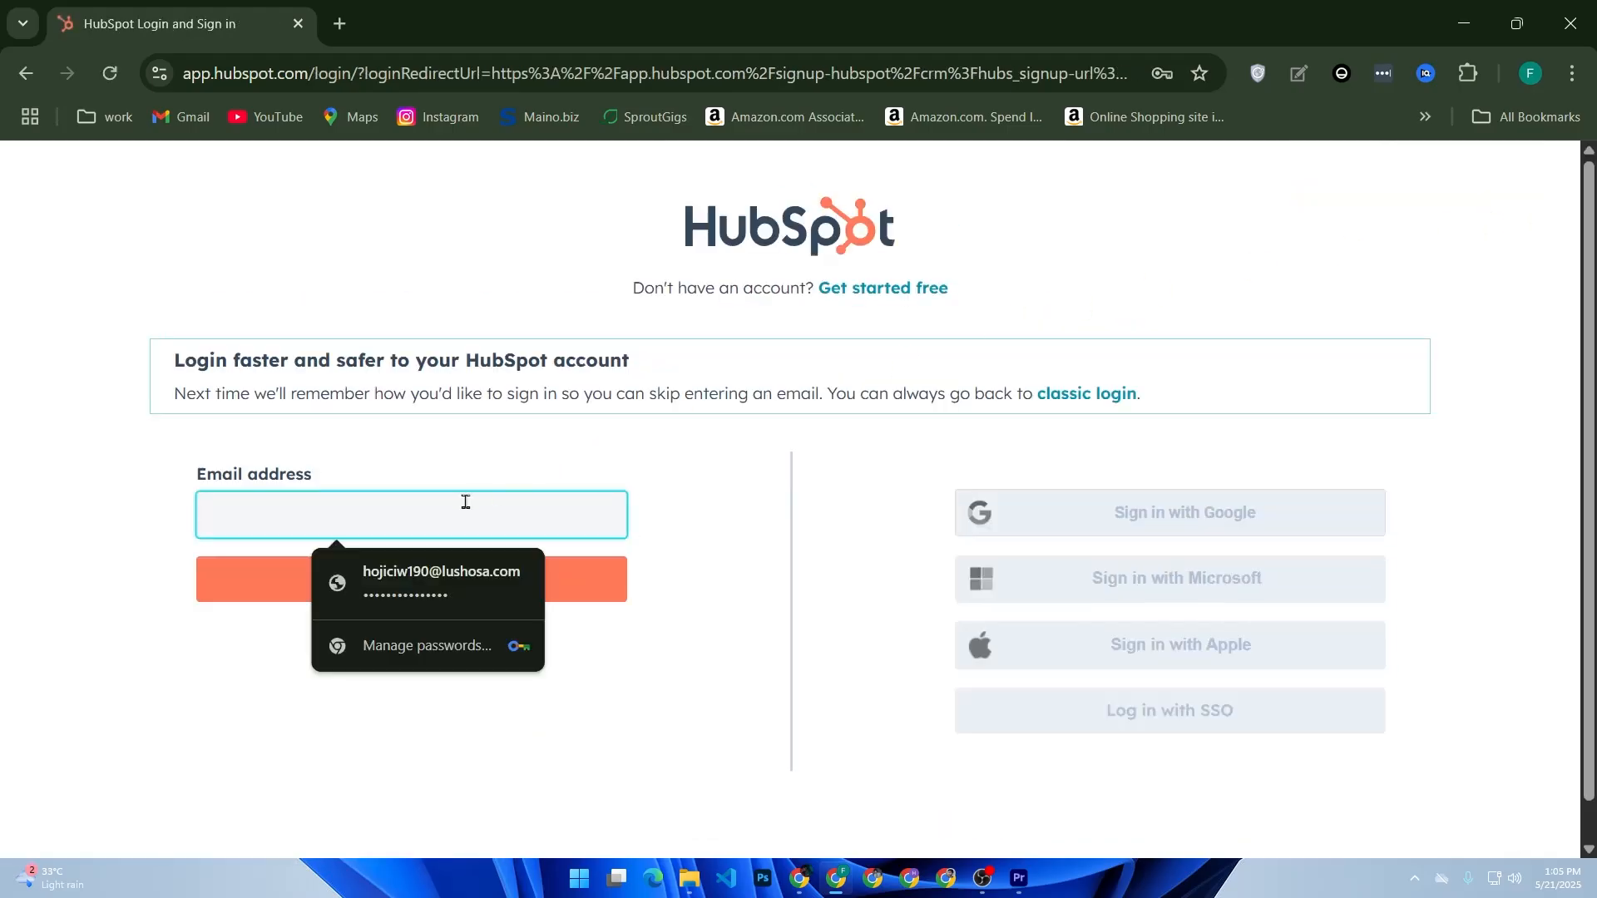
pyautogui.click(450, 572)
pyautogui.write('1')
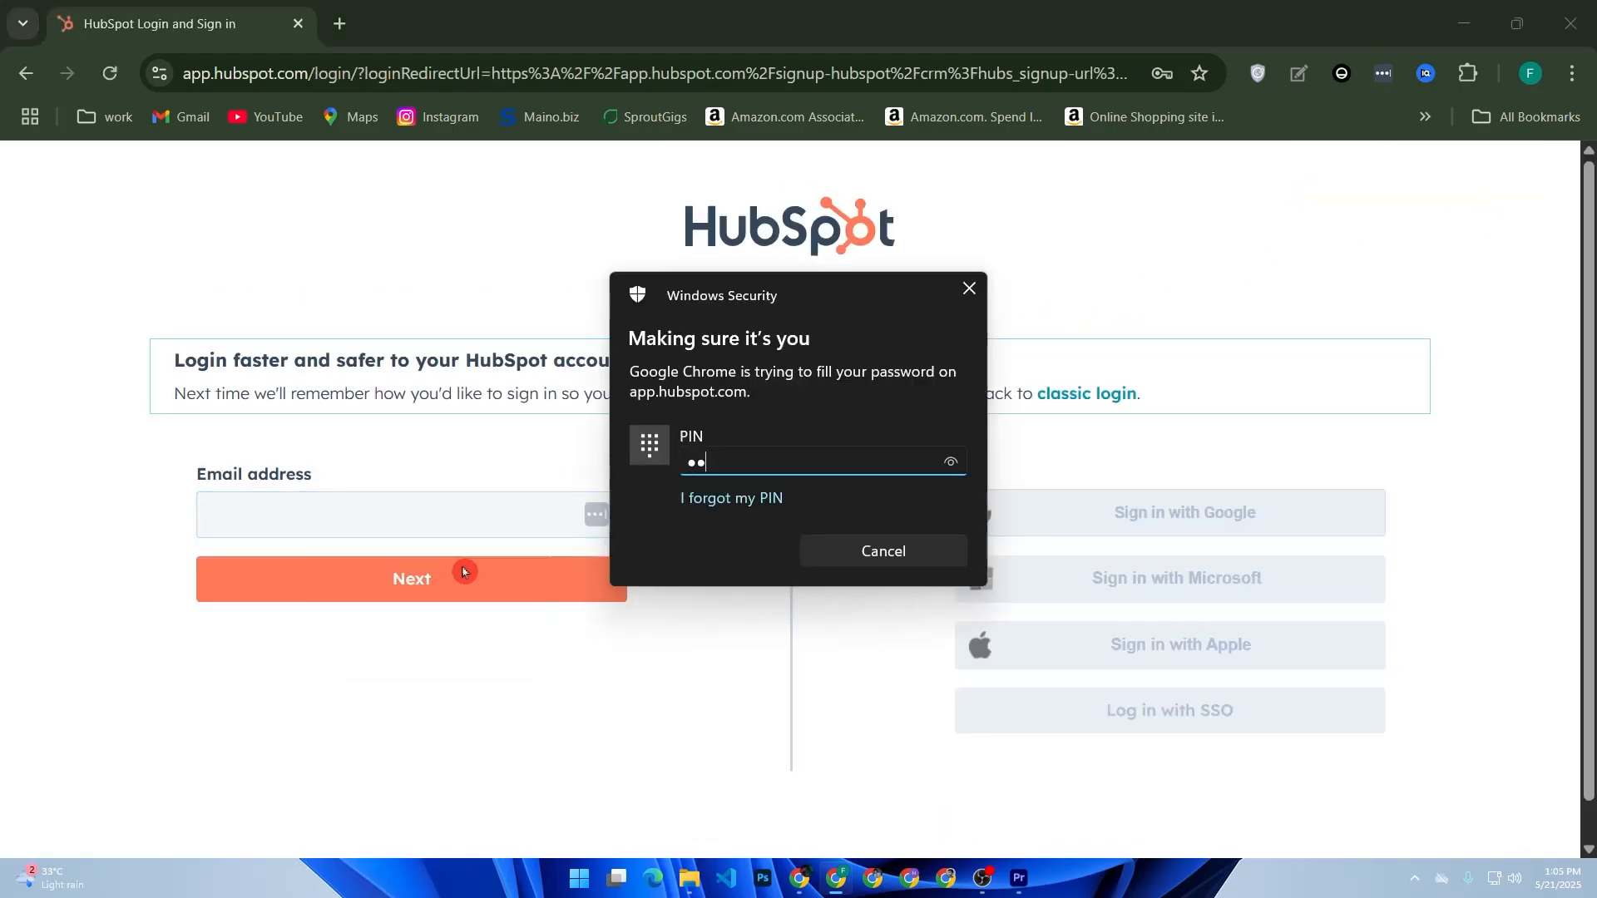
pyautogui.press('Return')
pyautogui.click(463, 574)
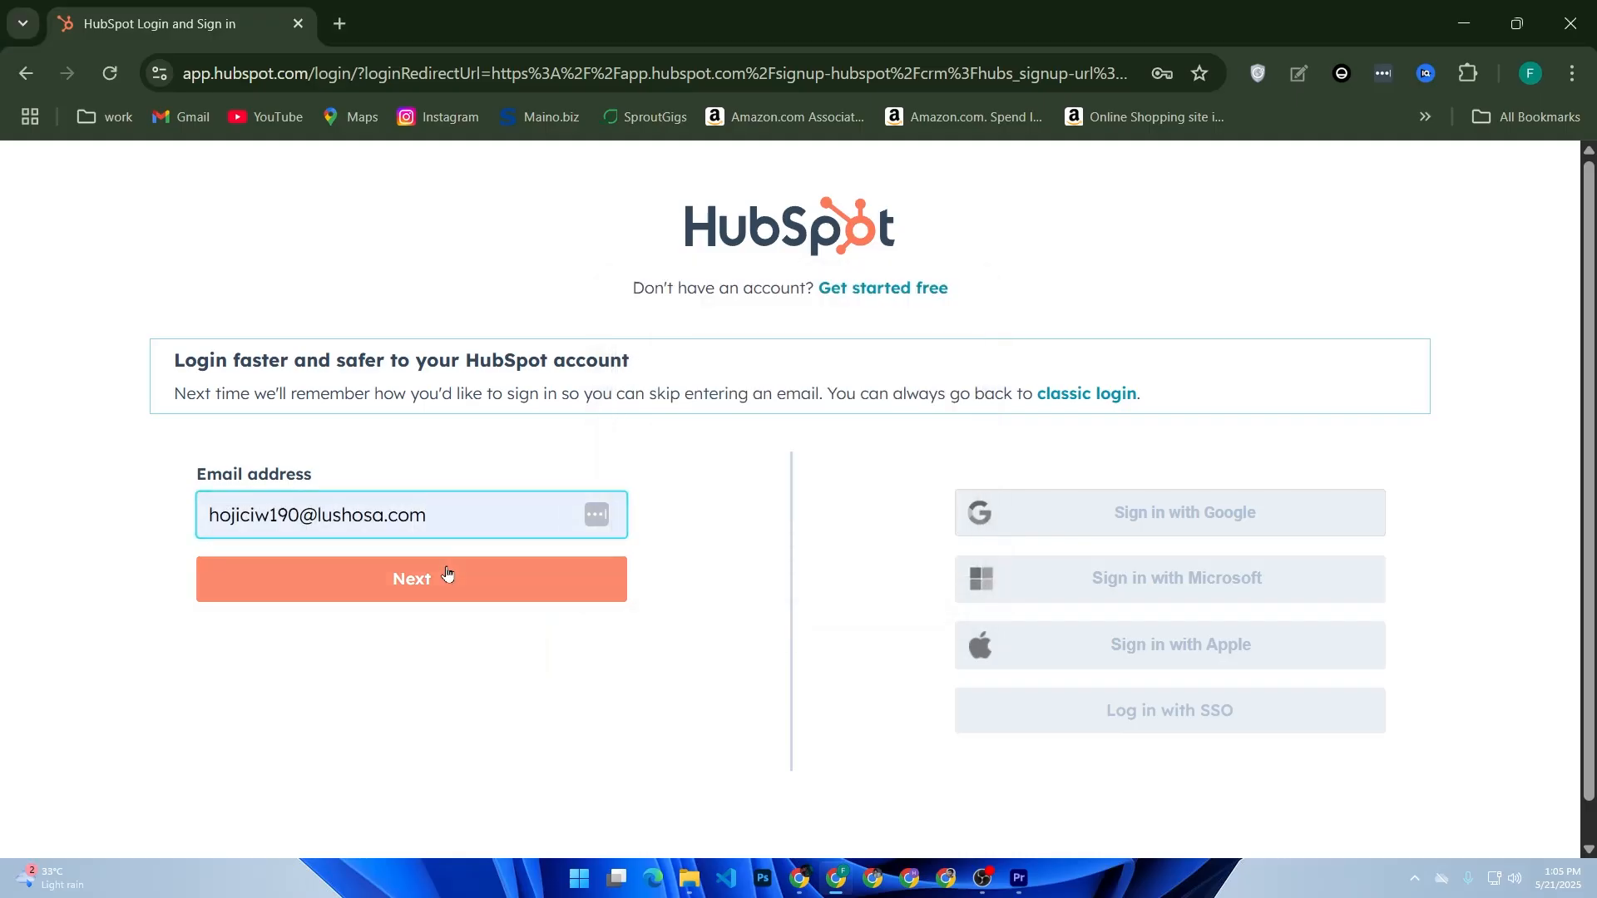
# - Tick Remember me, log in with the saved password, then return to the login page
pyautogui.click(336, 588)
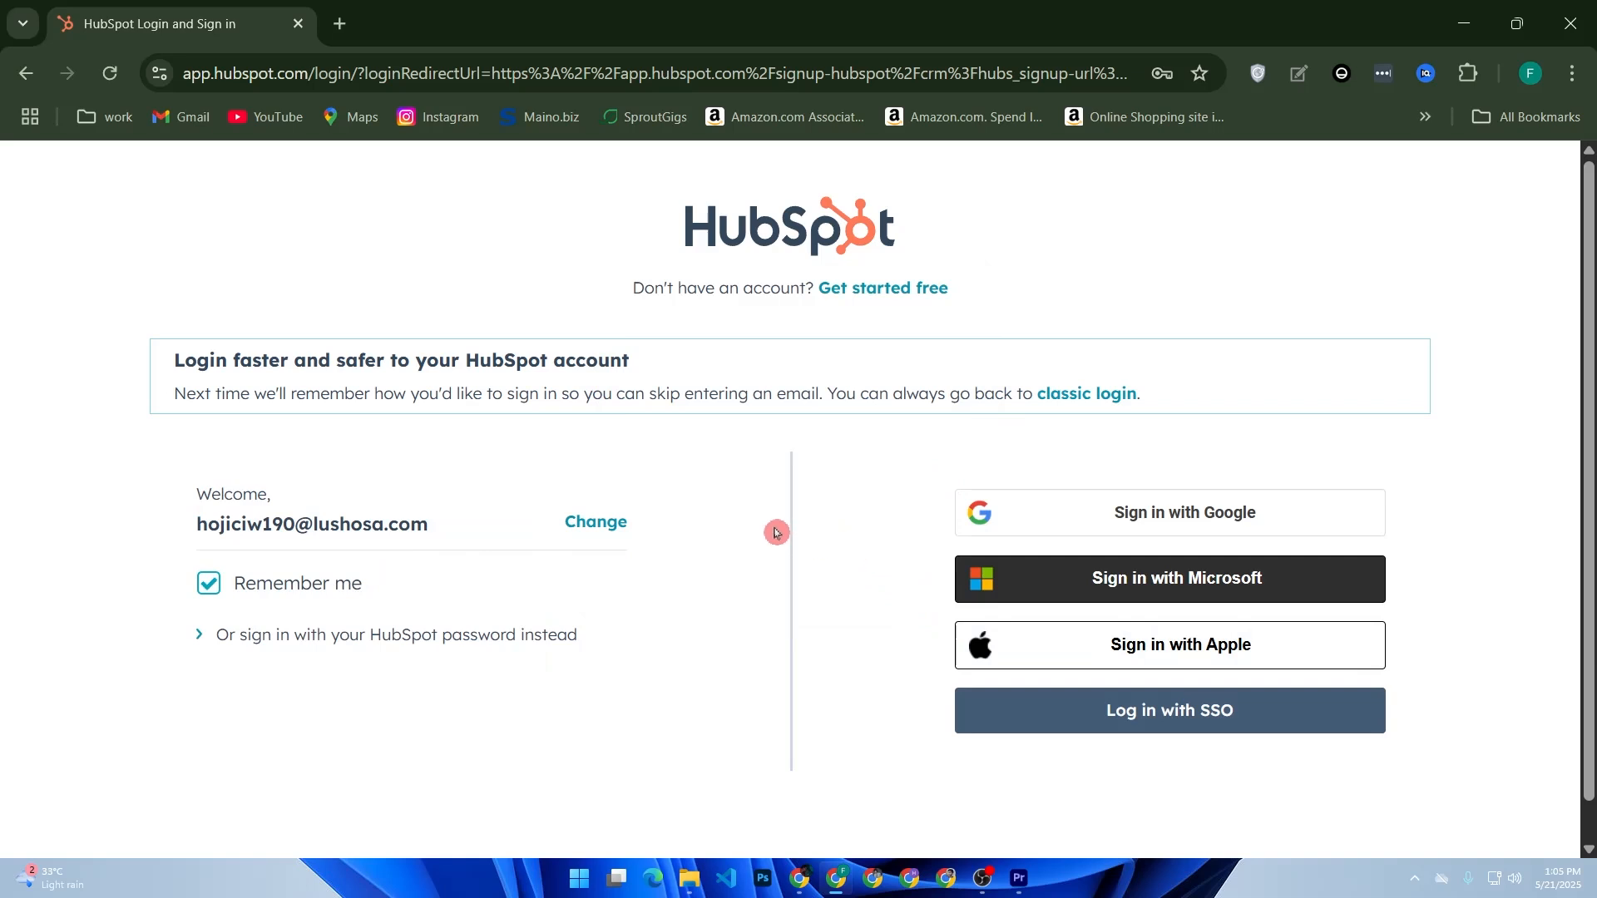
pyautogui.scroll(-1, 773, 530)
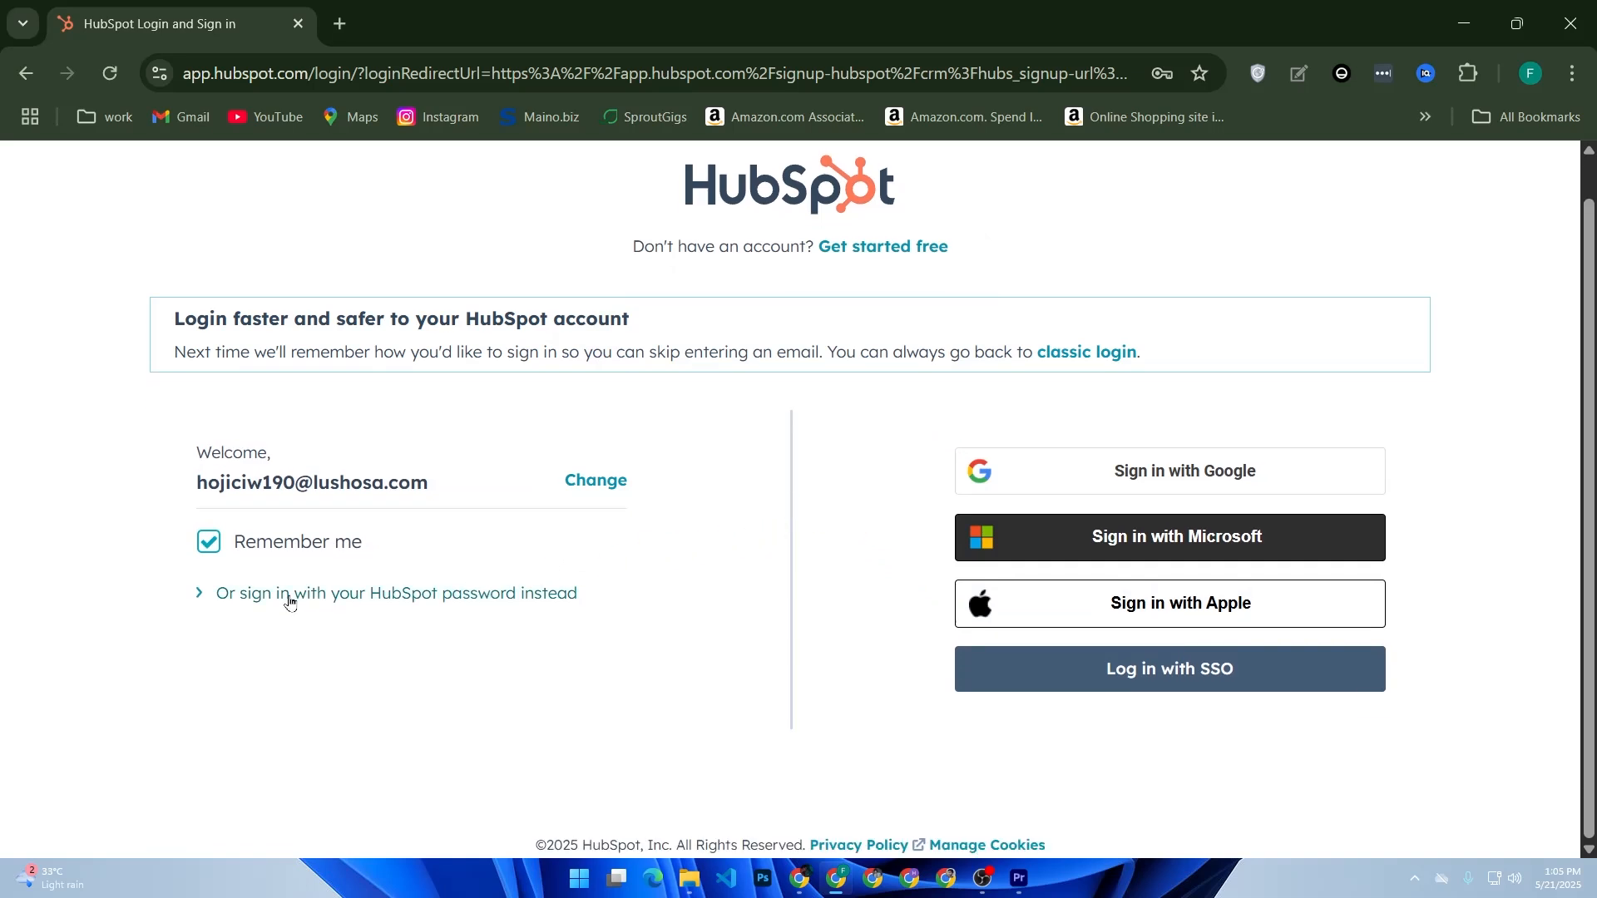
pyautogui.click(200, 599)
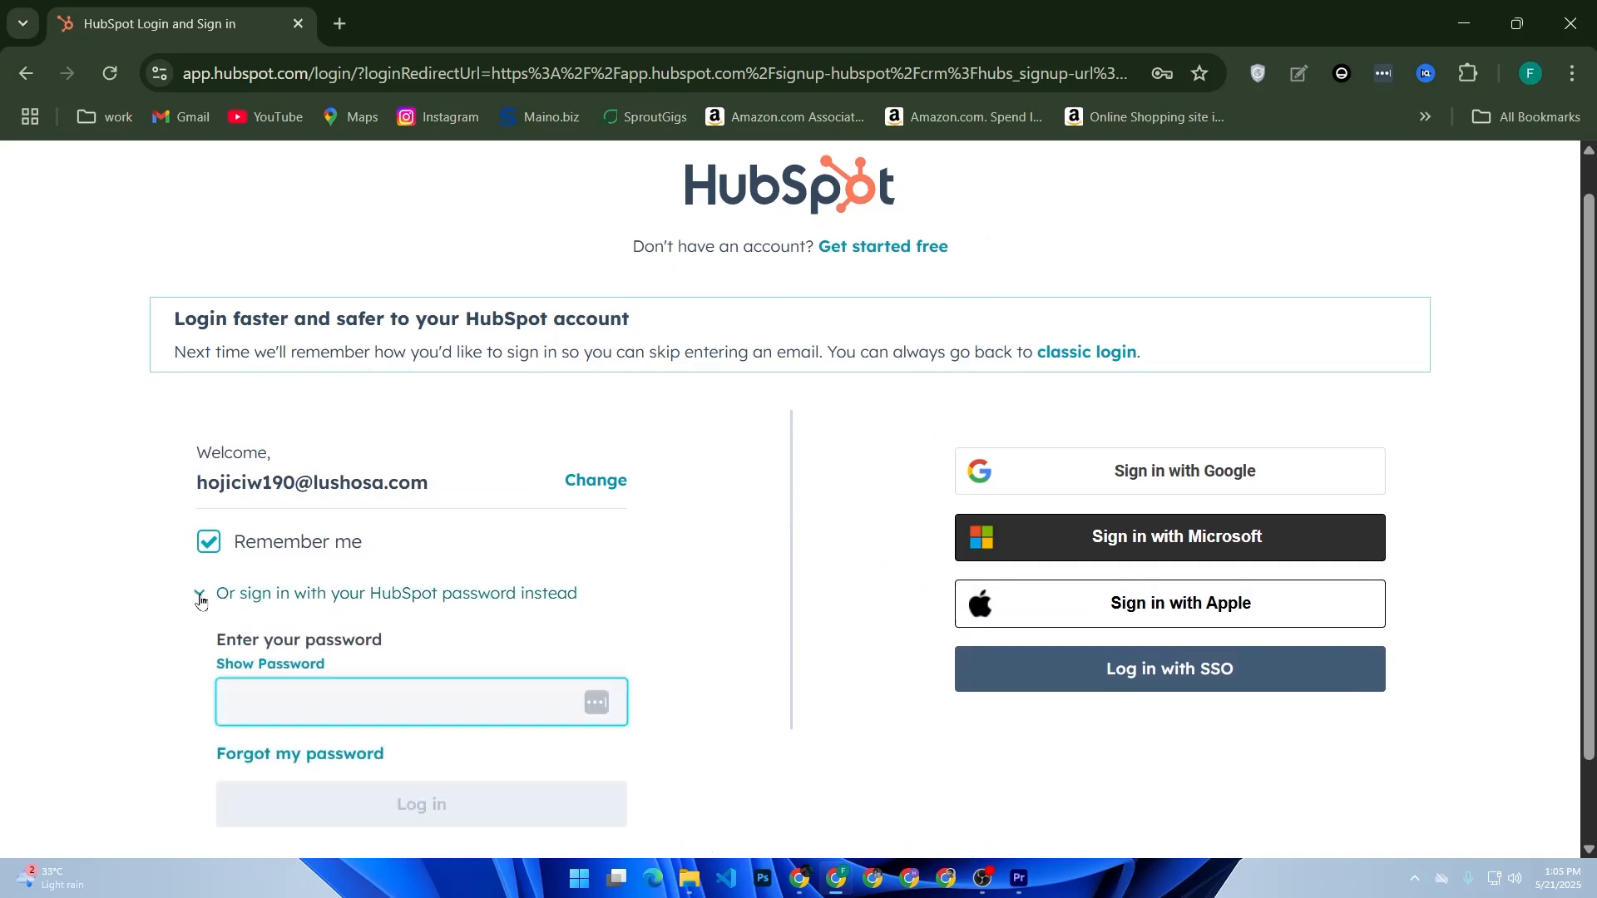
pyautogui.click(200, 599)
pyautogui.scroll(-1, 249, 716)
pyautogui.click(301, 619)
pyautogui.click(376, 666)
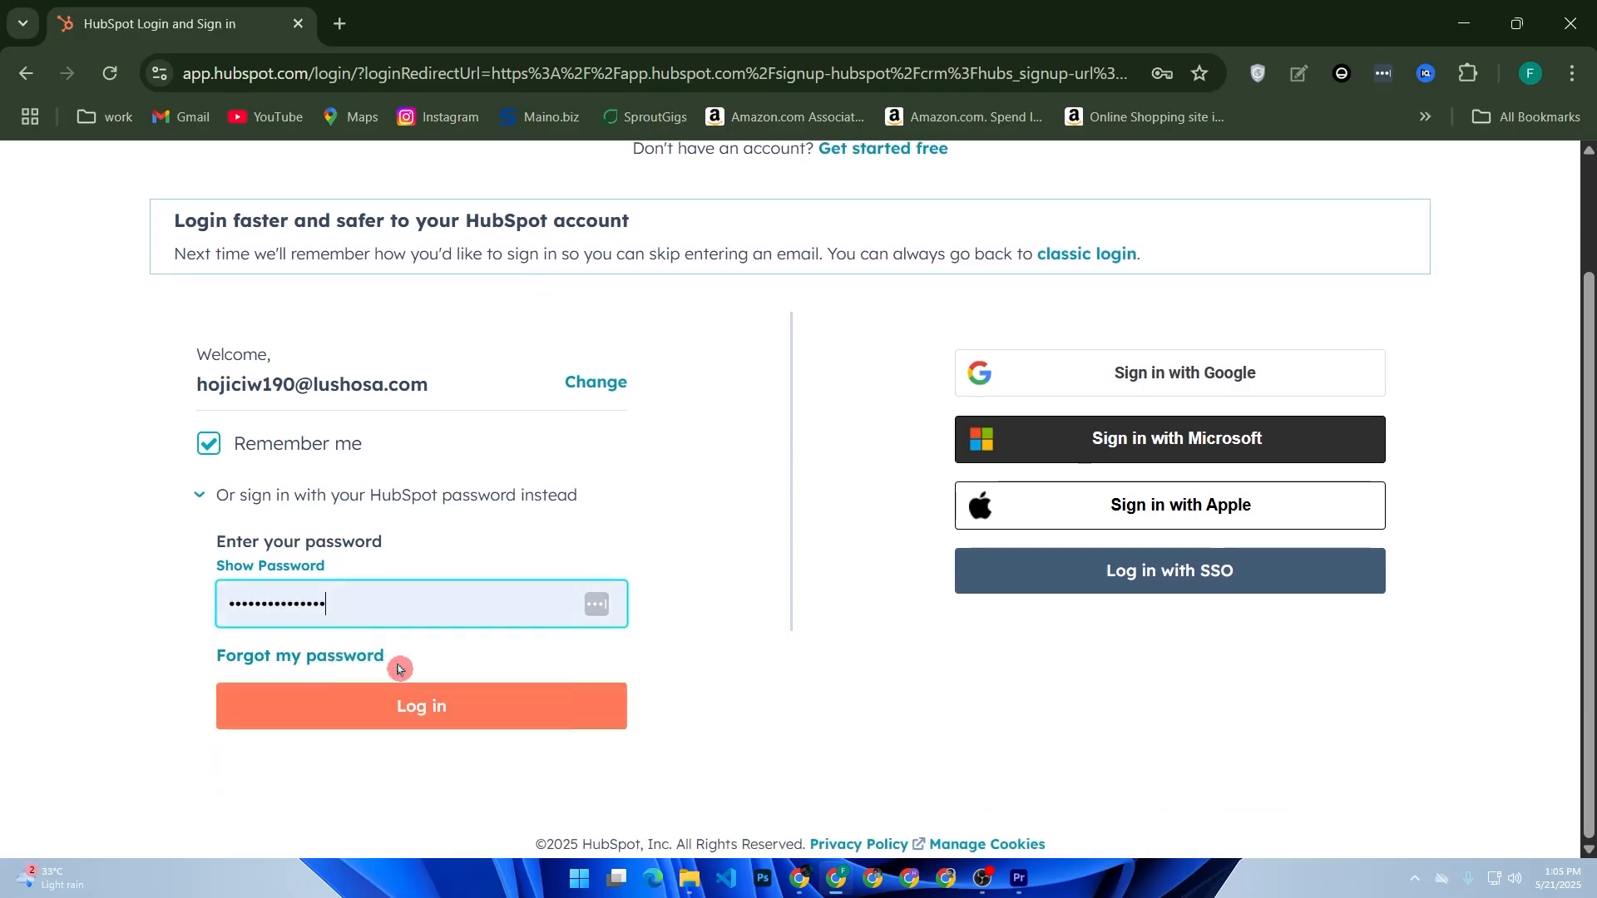
pyautogui.click(447, 701)
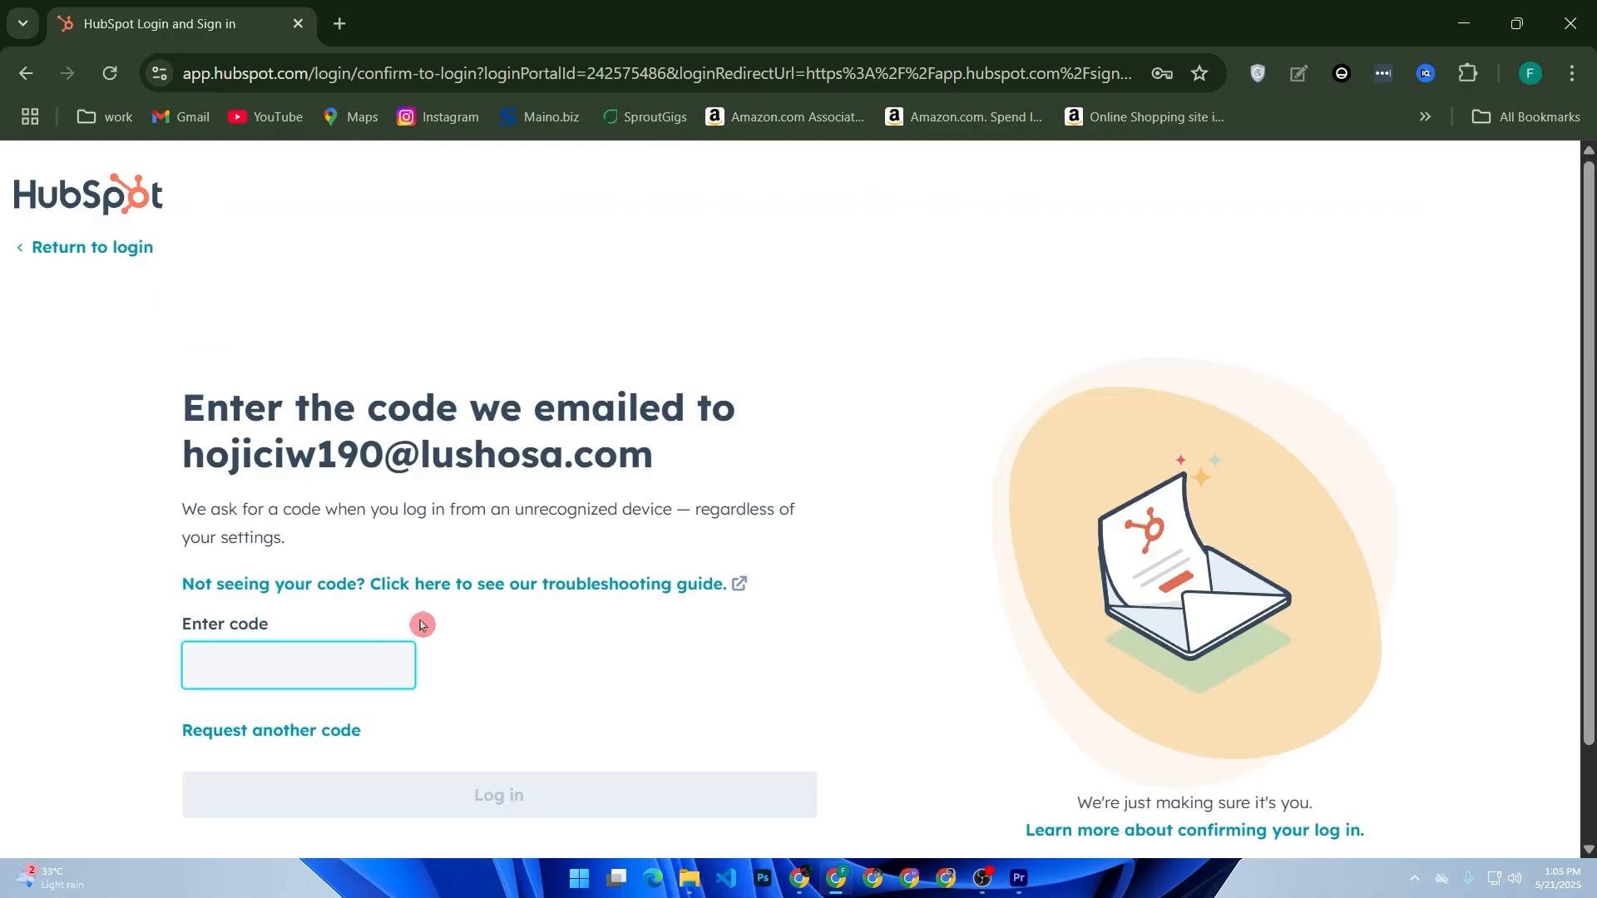
pyautogui.scroll(-1, 421, 620)
pyautogui.scroll(1, 257, 471)
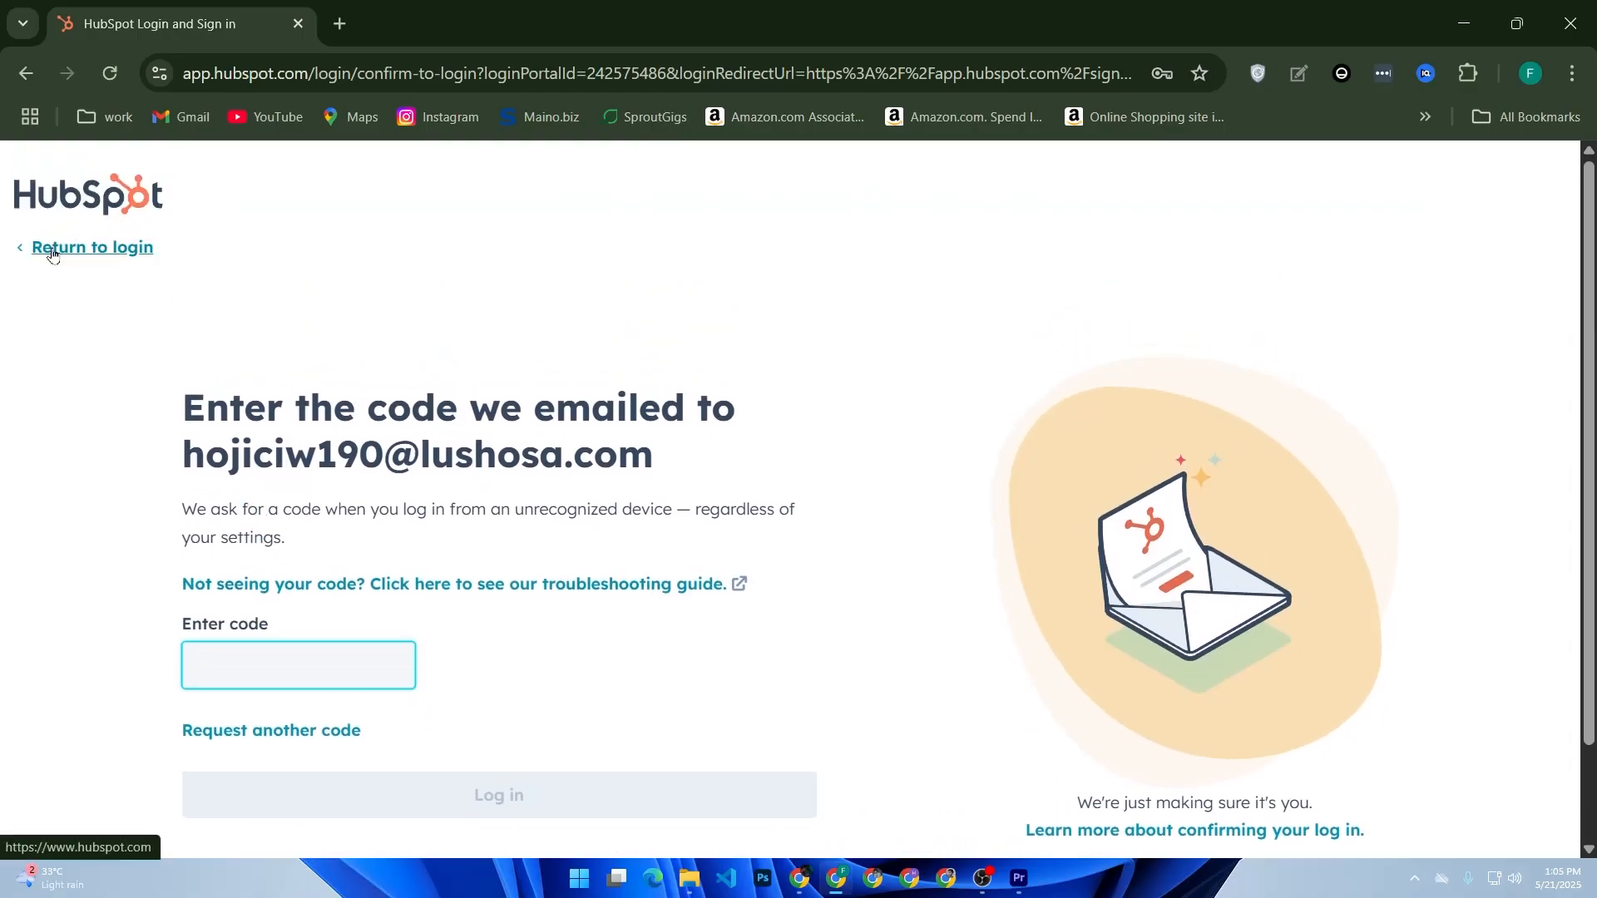
pyautogui.click(84, 247)
# - Try signing in to HubSpot with the chosen Google account
pyautogui.click(1010, 492)
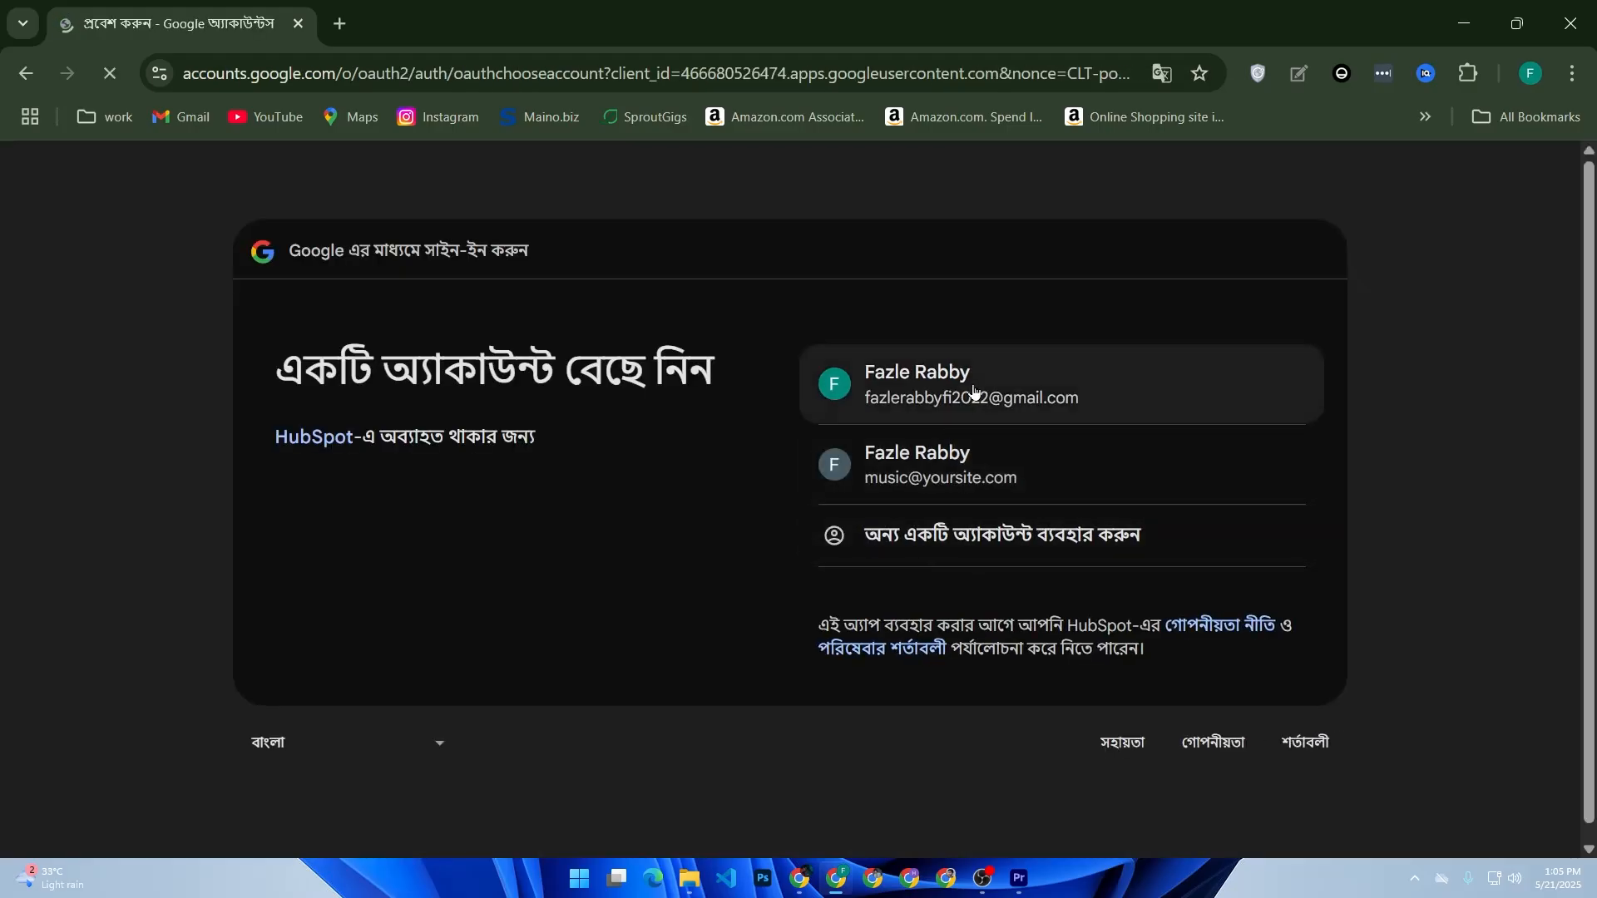
pyautogui.click(974, 389)
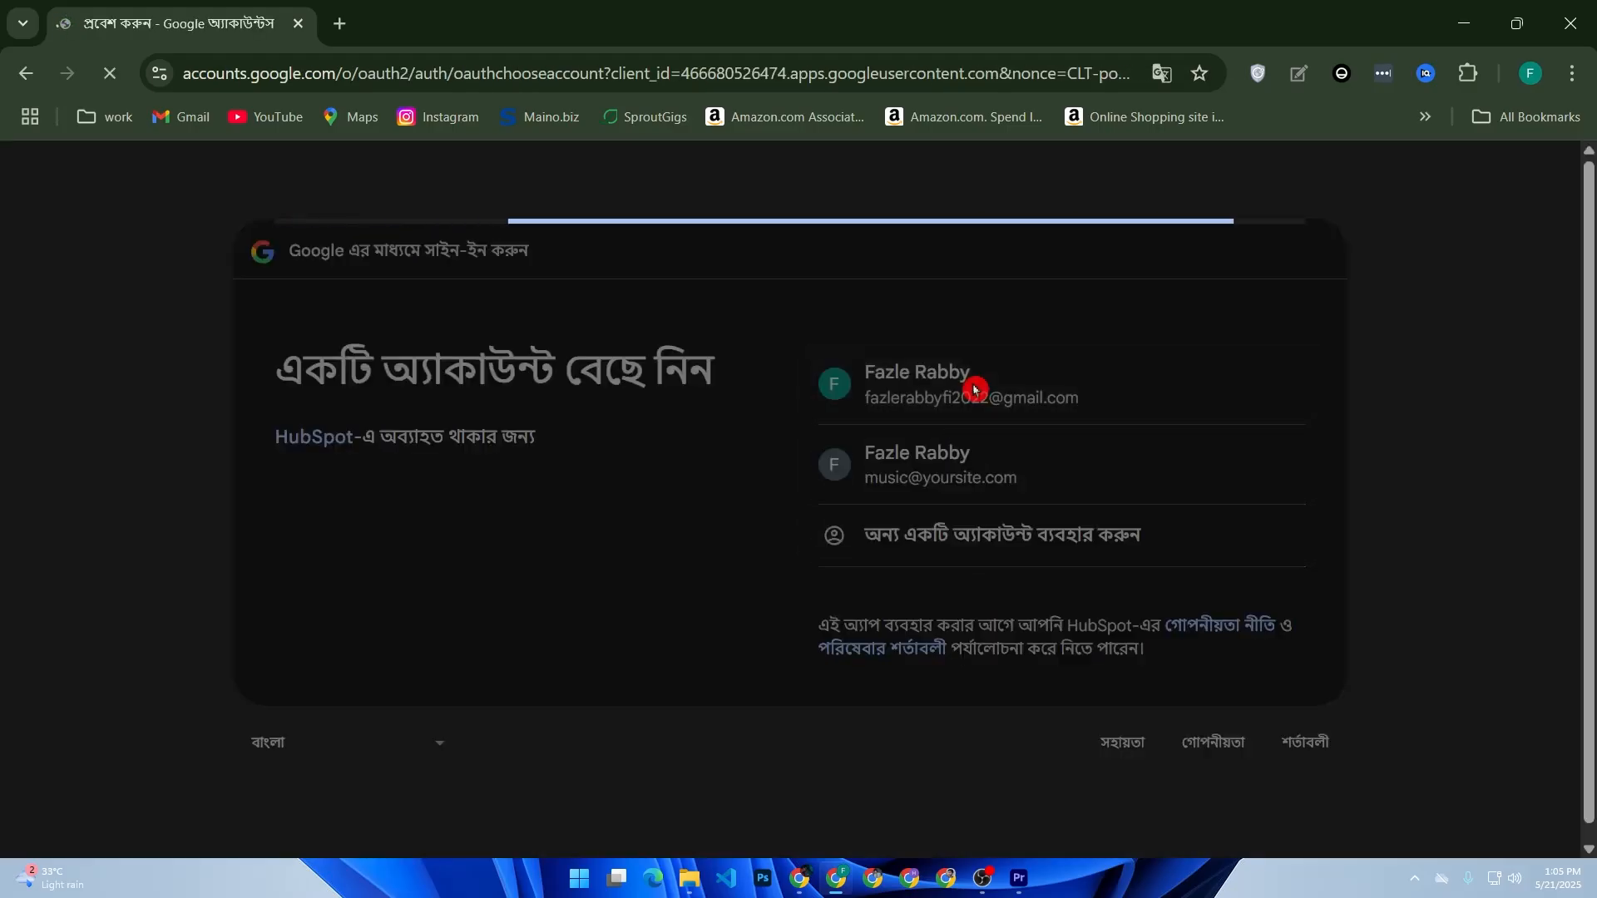
pyautogui.click(1142, 610)
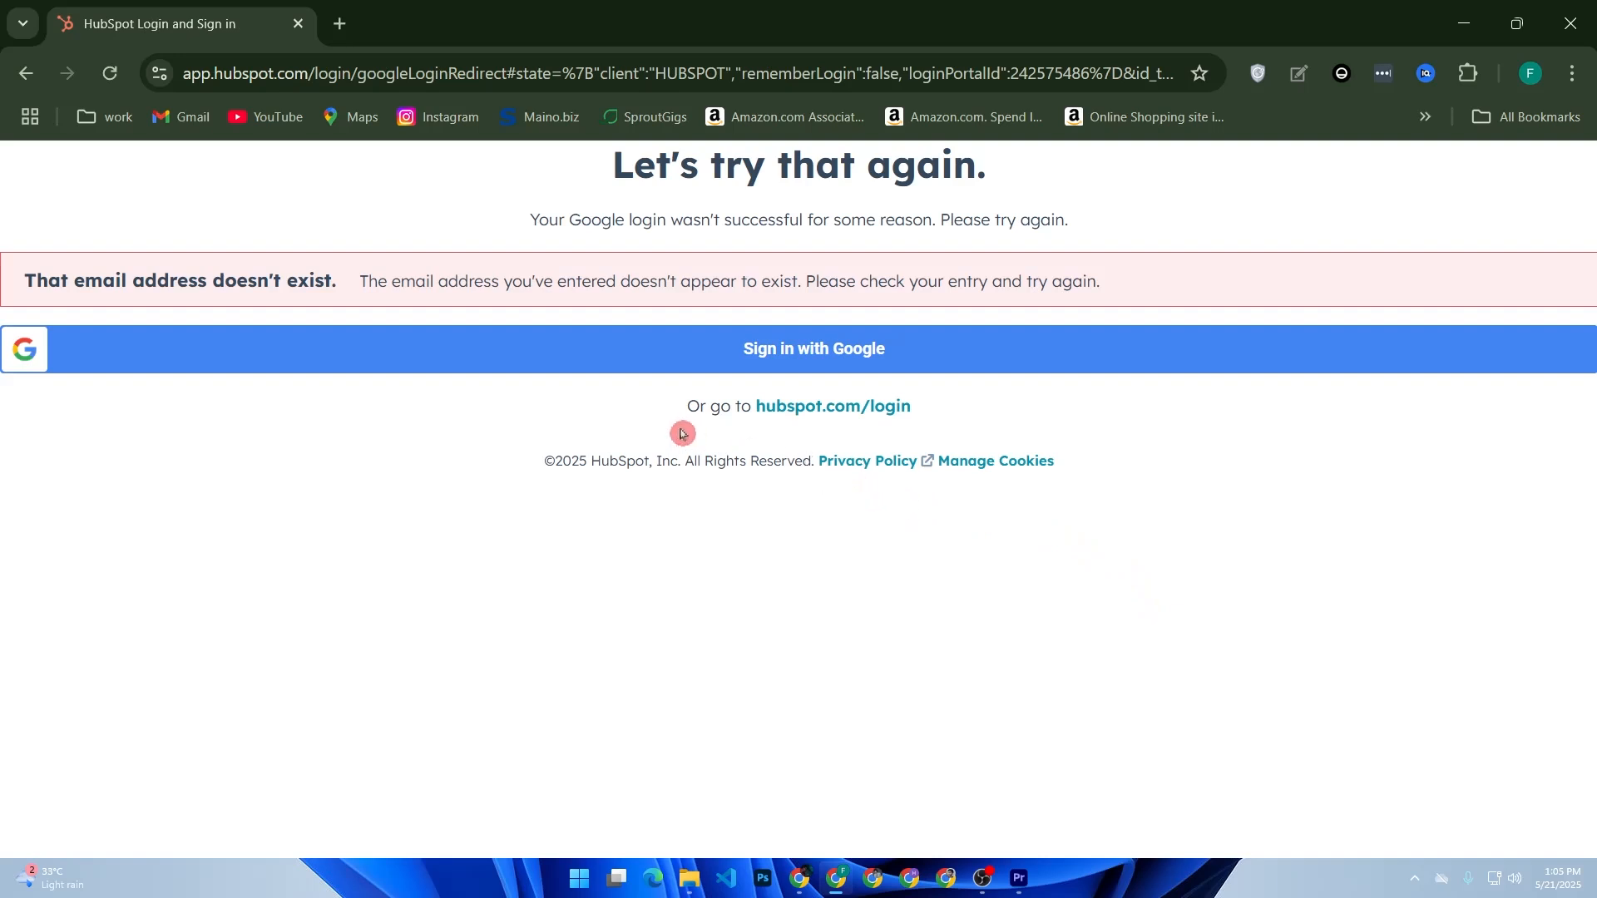
# - From the login page, start a free account signup using the Google account
pyautogui.click(782, 410)
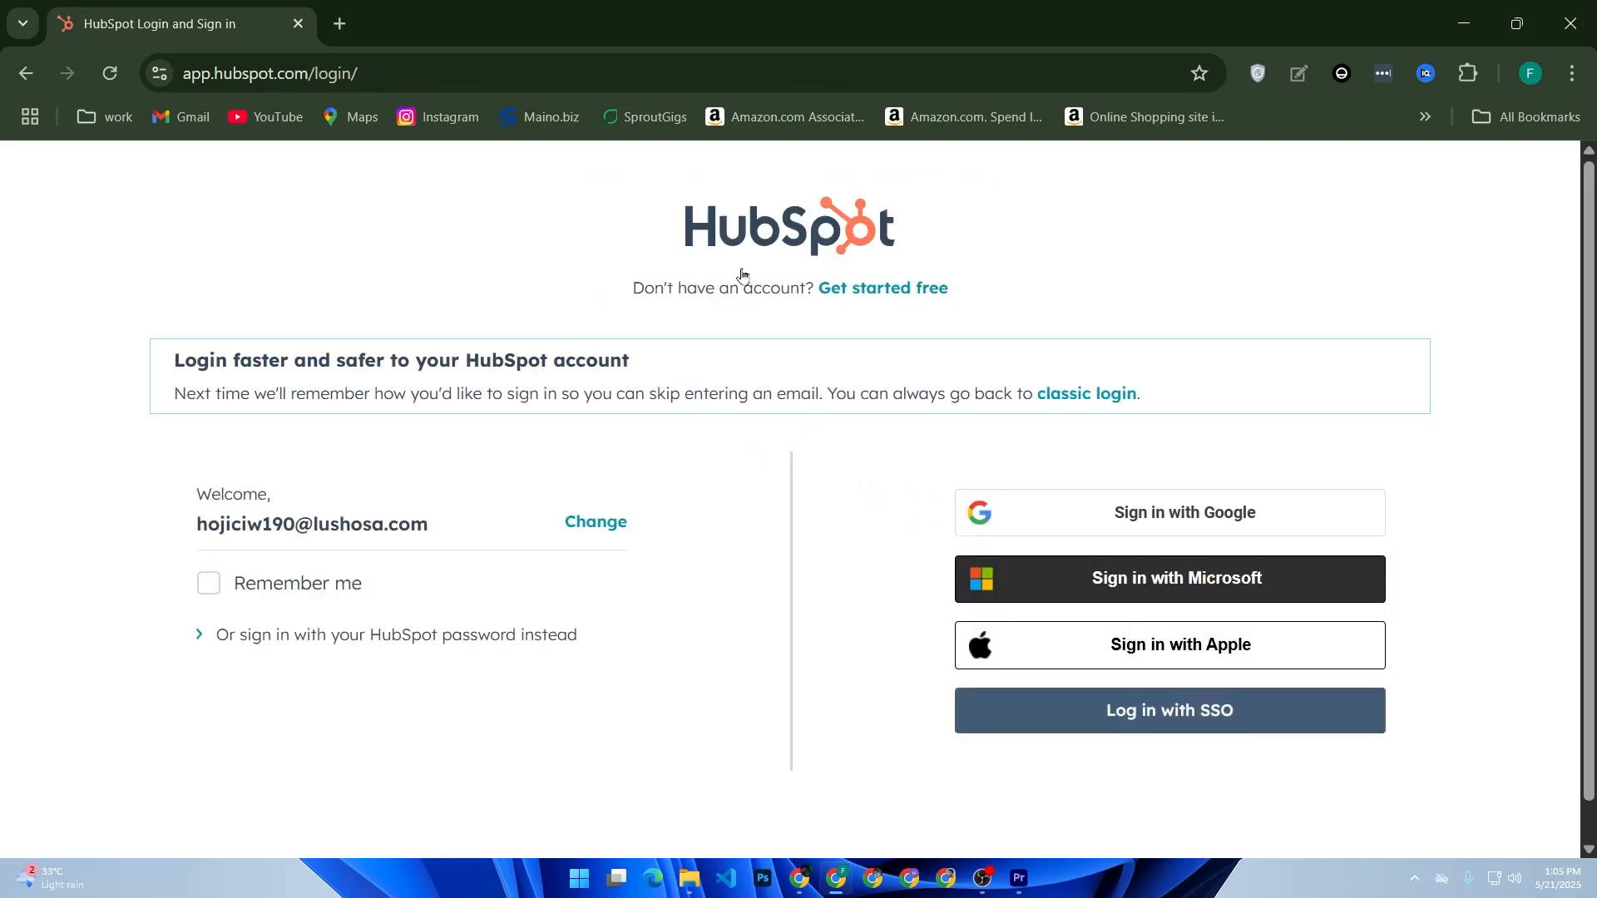
pyautogui.click(861, 289)
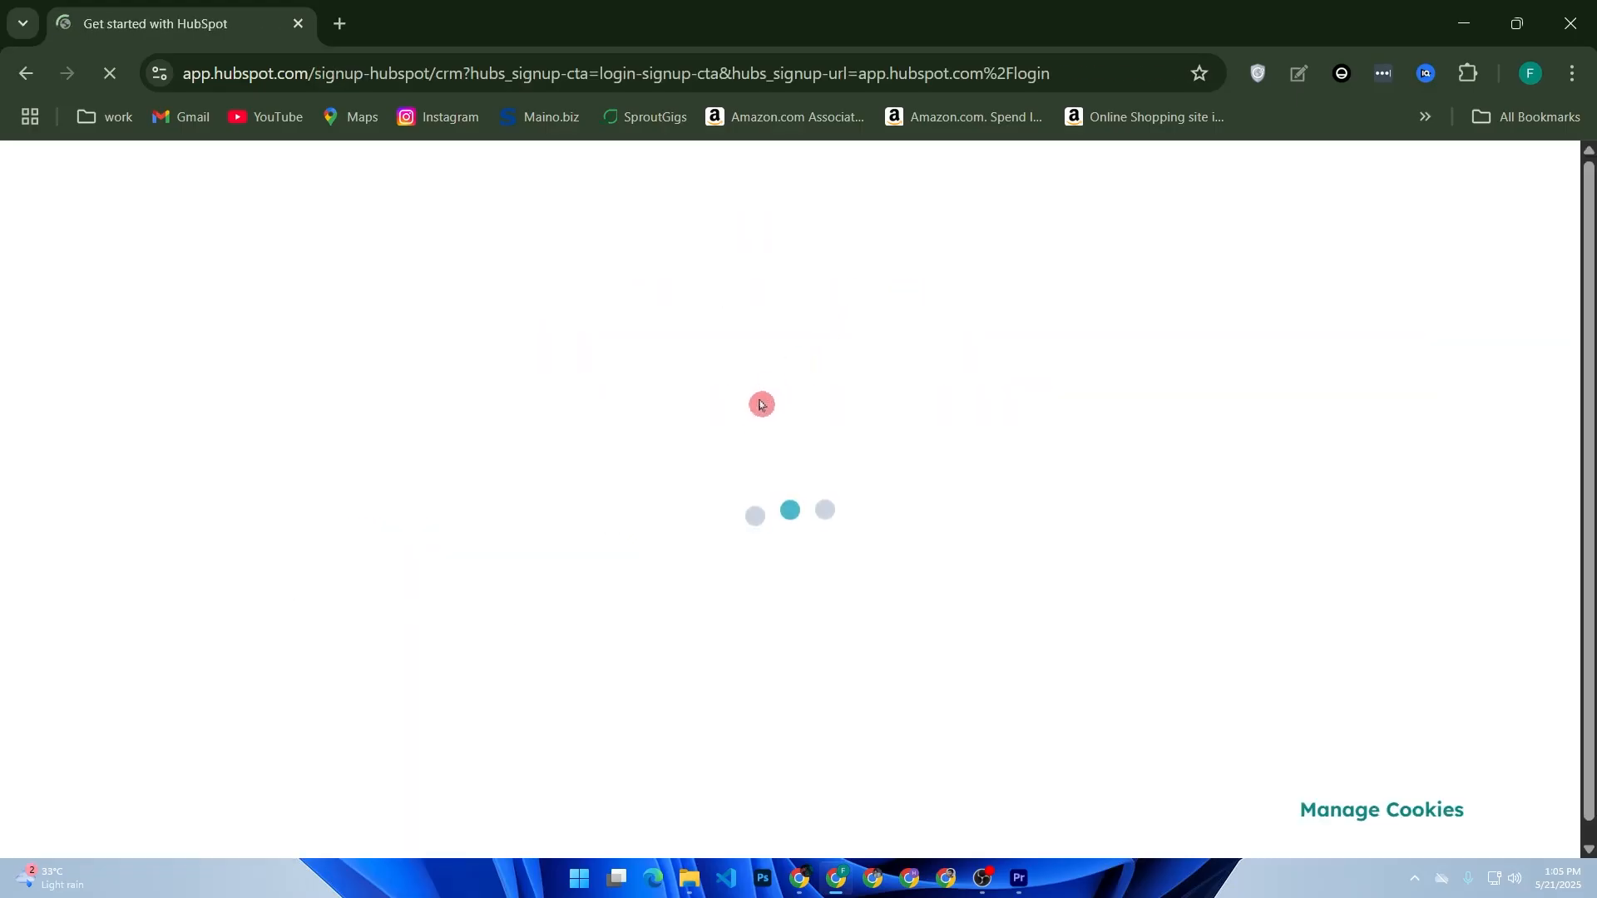
pyautogui.click(759, 449)
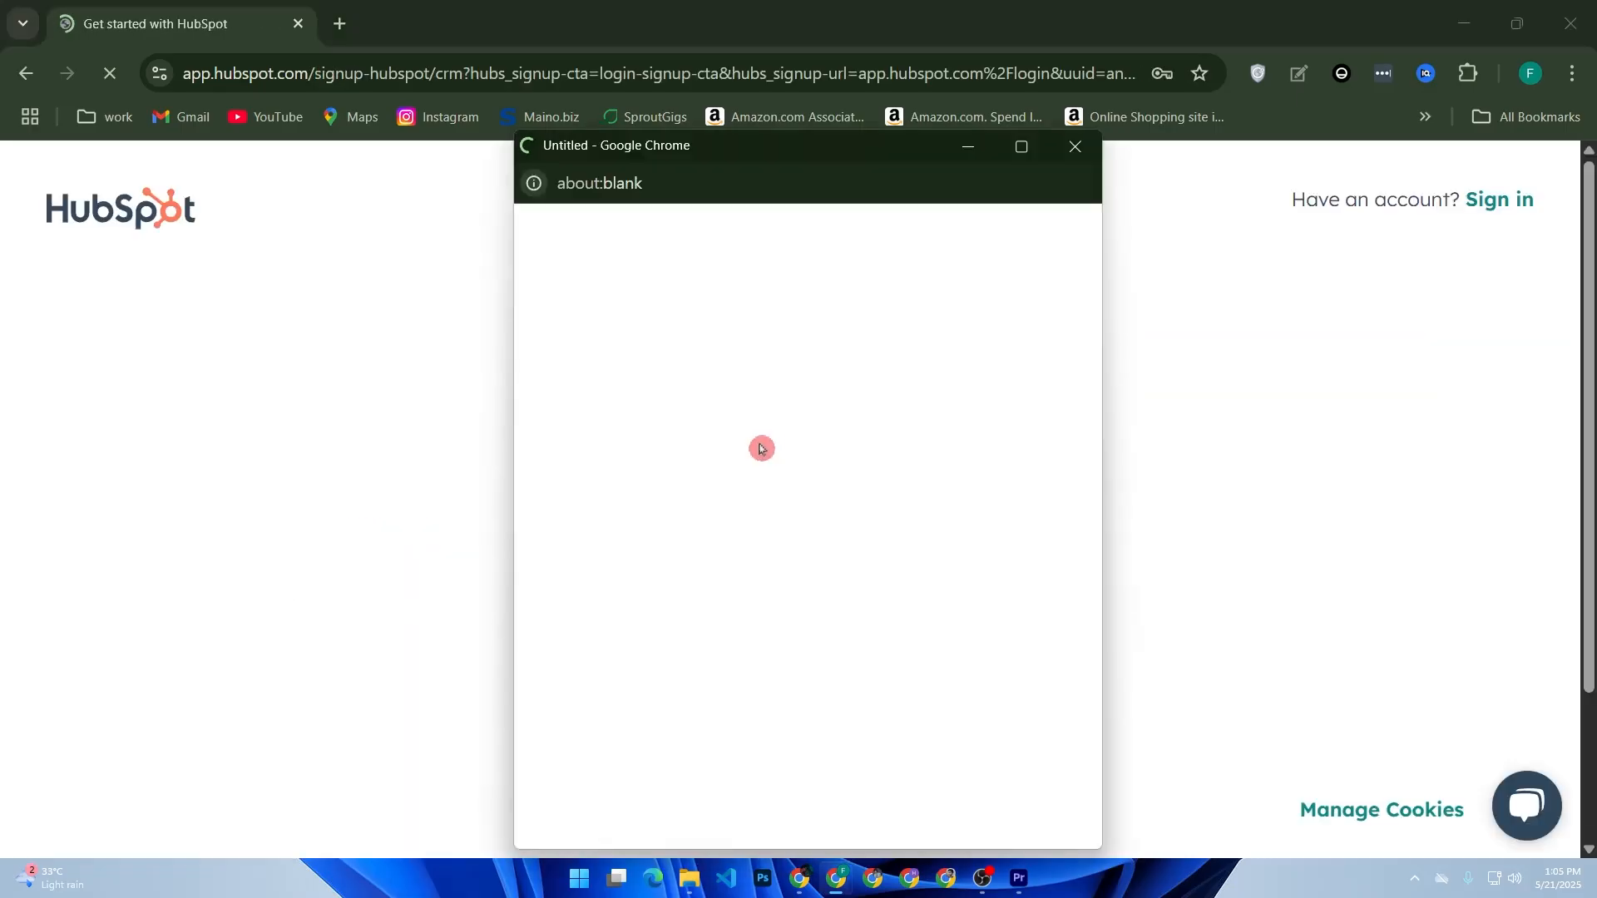
pyautogui.click(747, 507)
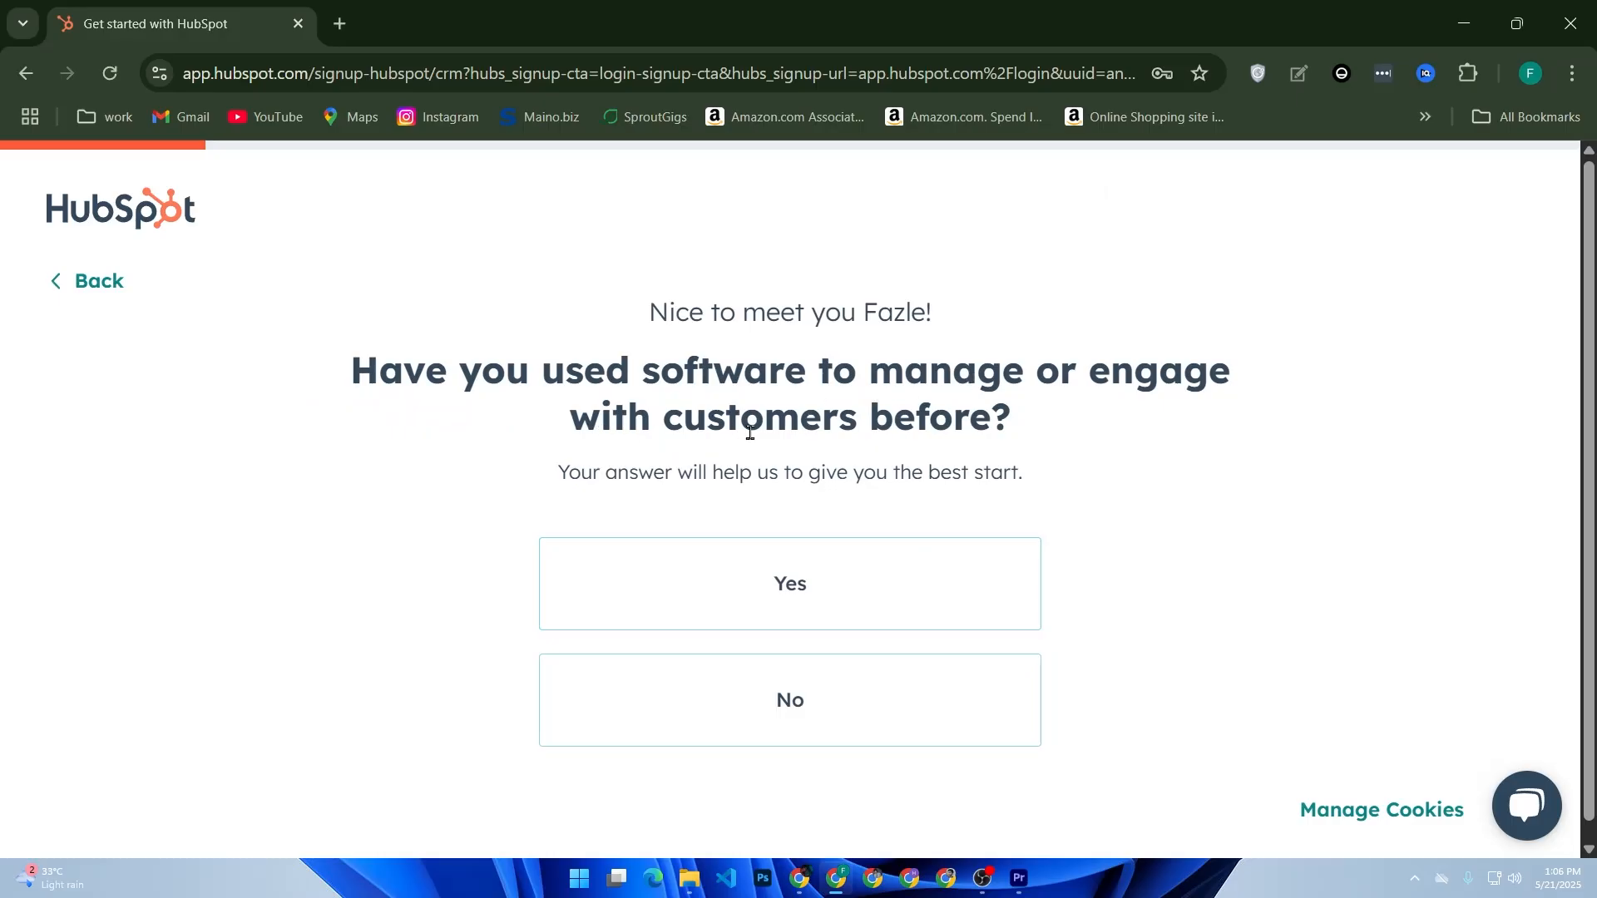
# - Answer No to both onboarding questions, choose Marketing and Advertising industry and Manager role
pyautogui.click(858, 740)
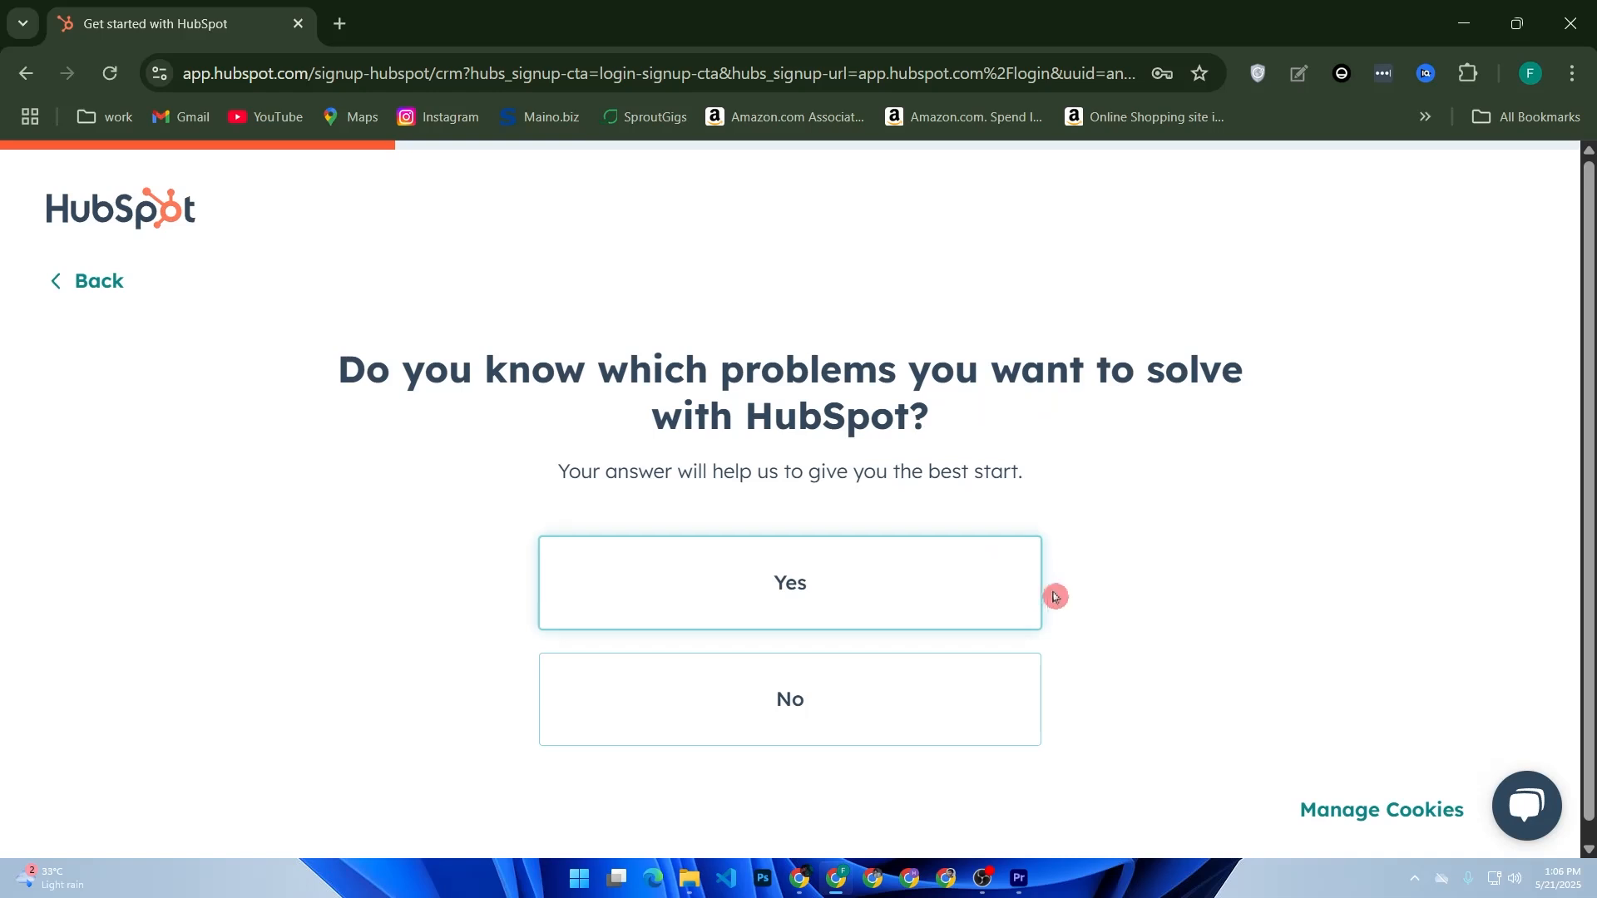
pyautogui.click(881, 675)
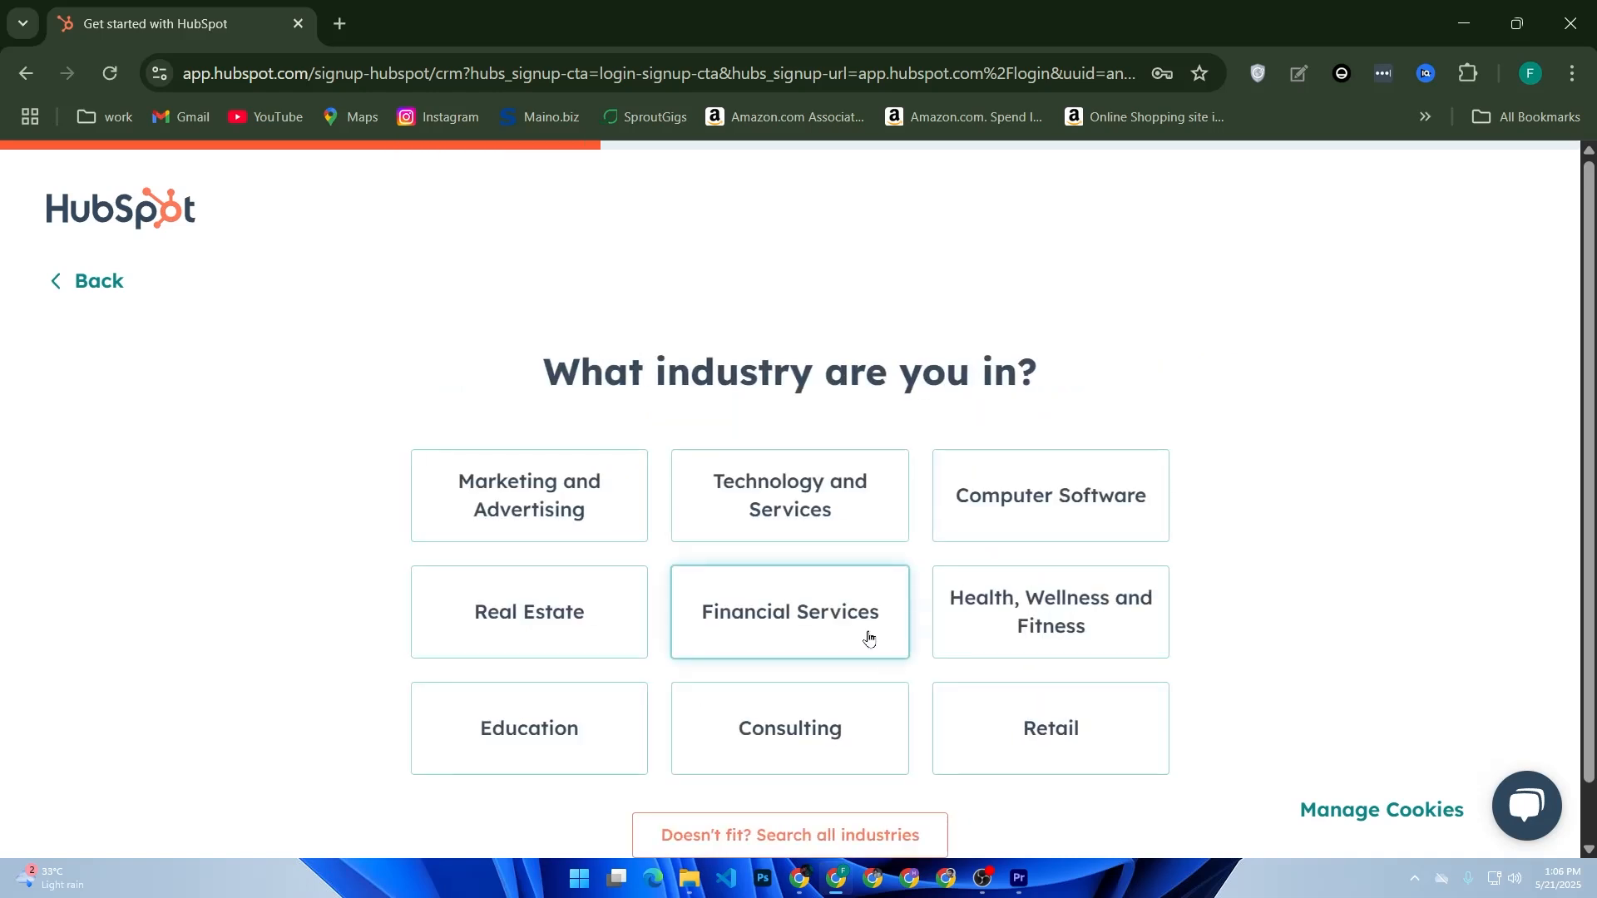
pyautogui.click(593, 527)
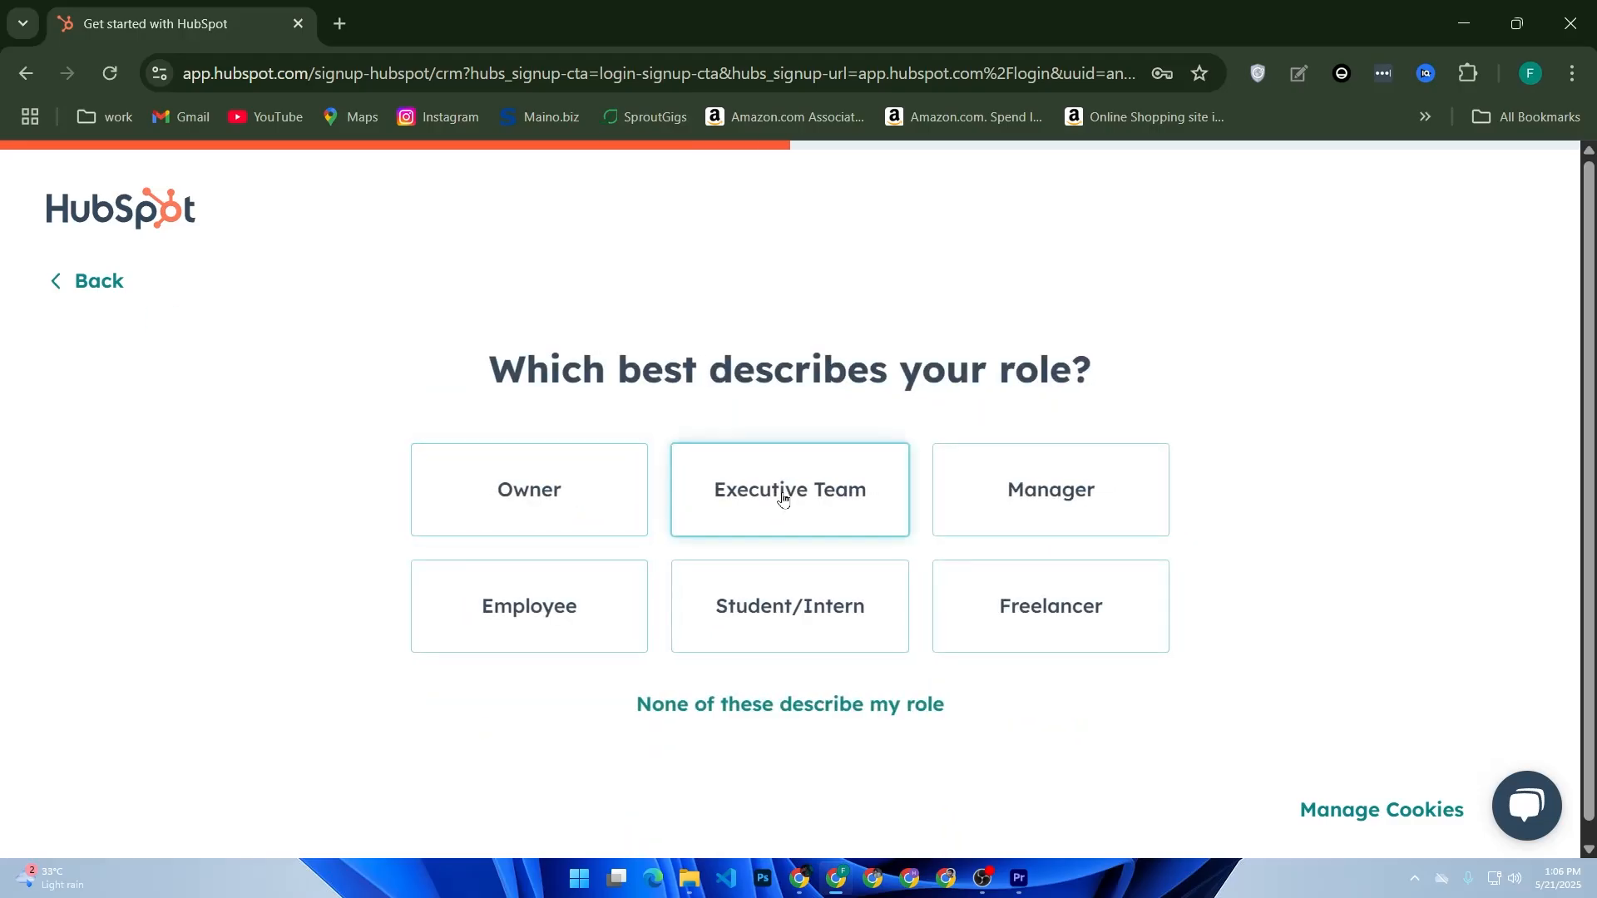
pyautogui.click(1022, 497)
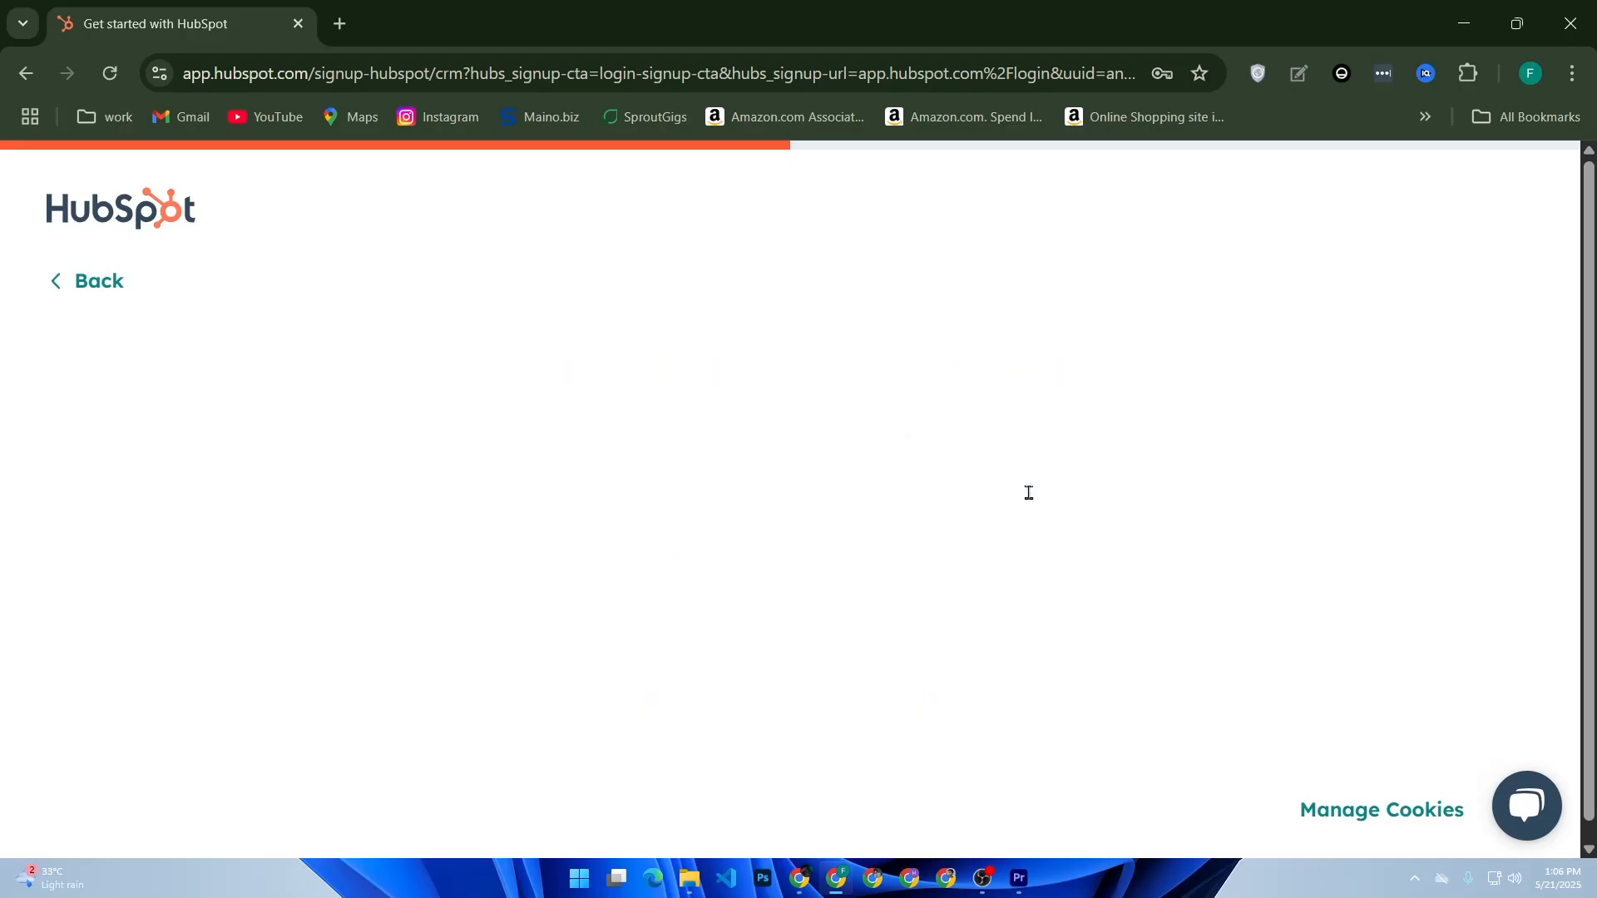
# - Set company name Music, size Just me, enter the company website, and create the account
pyautogui.click(664, 504)
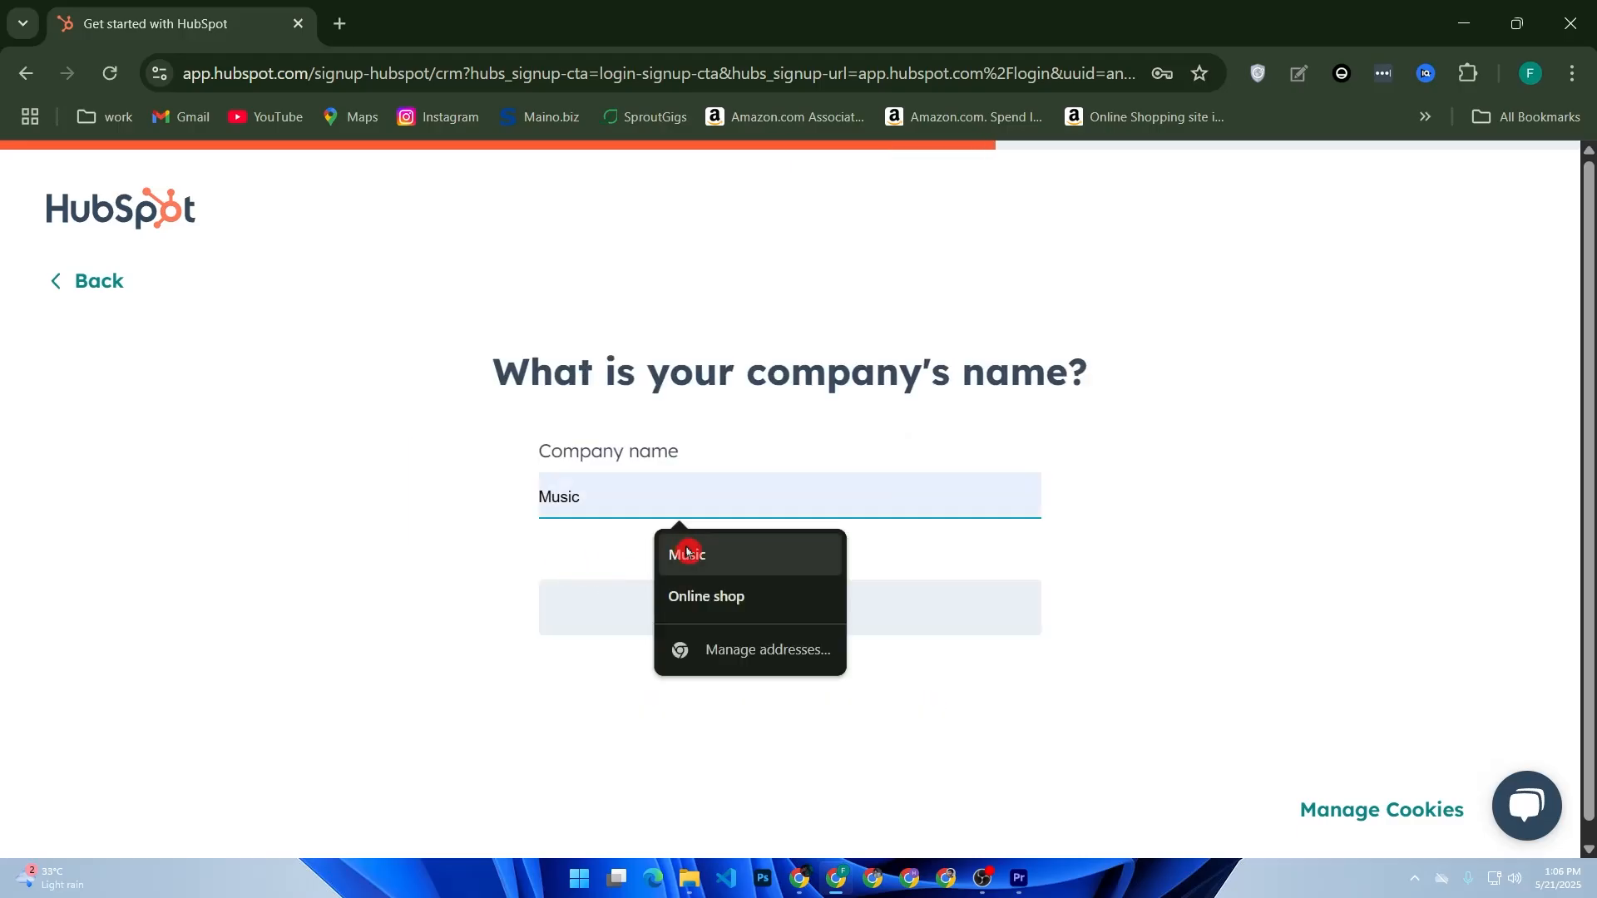
pyautogui.click(720, 571)
pyautogui.click(770, 606)
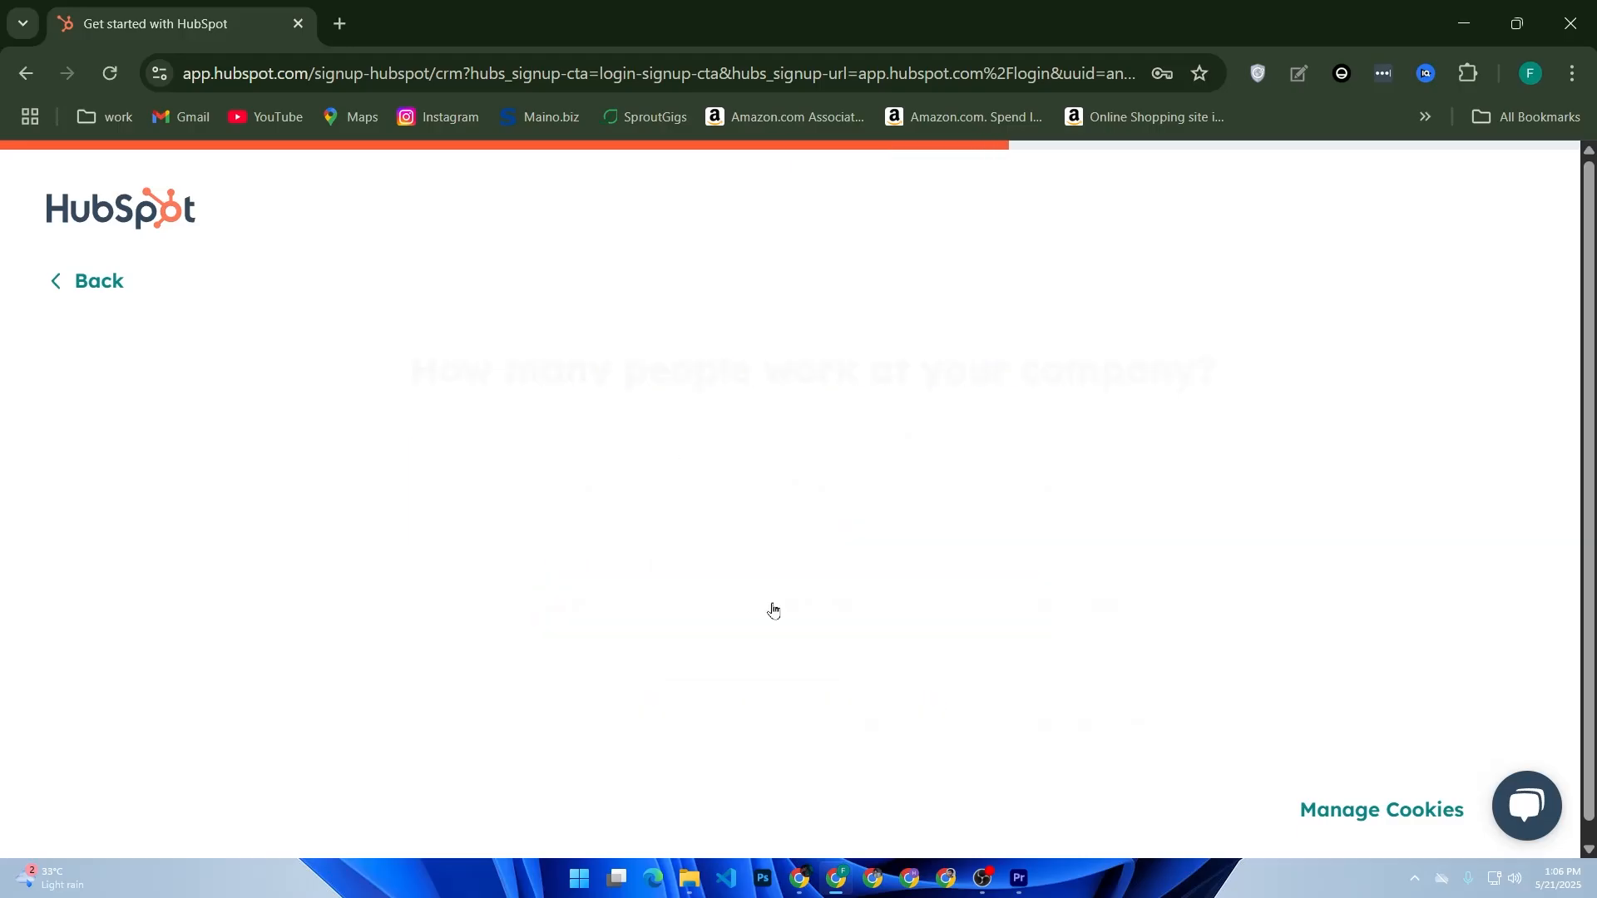
pyautogui.click(600, 521)
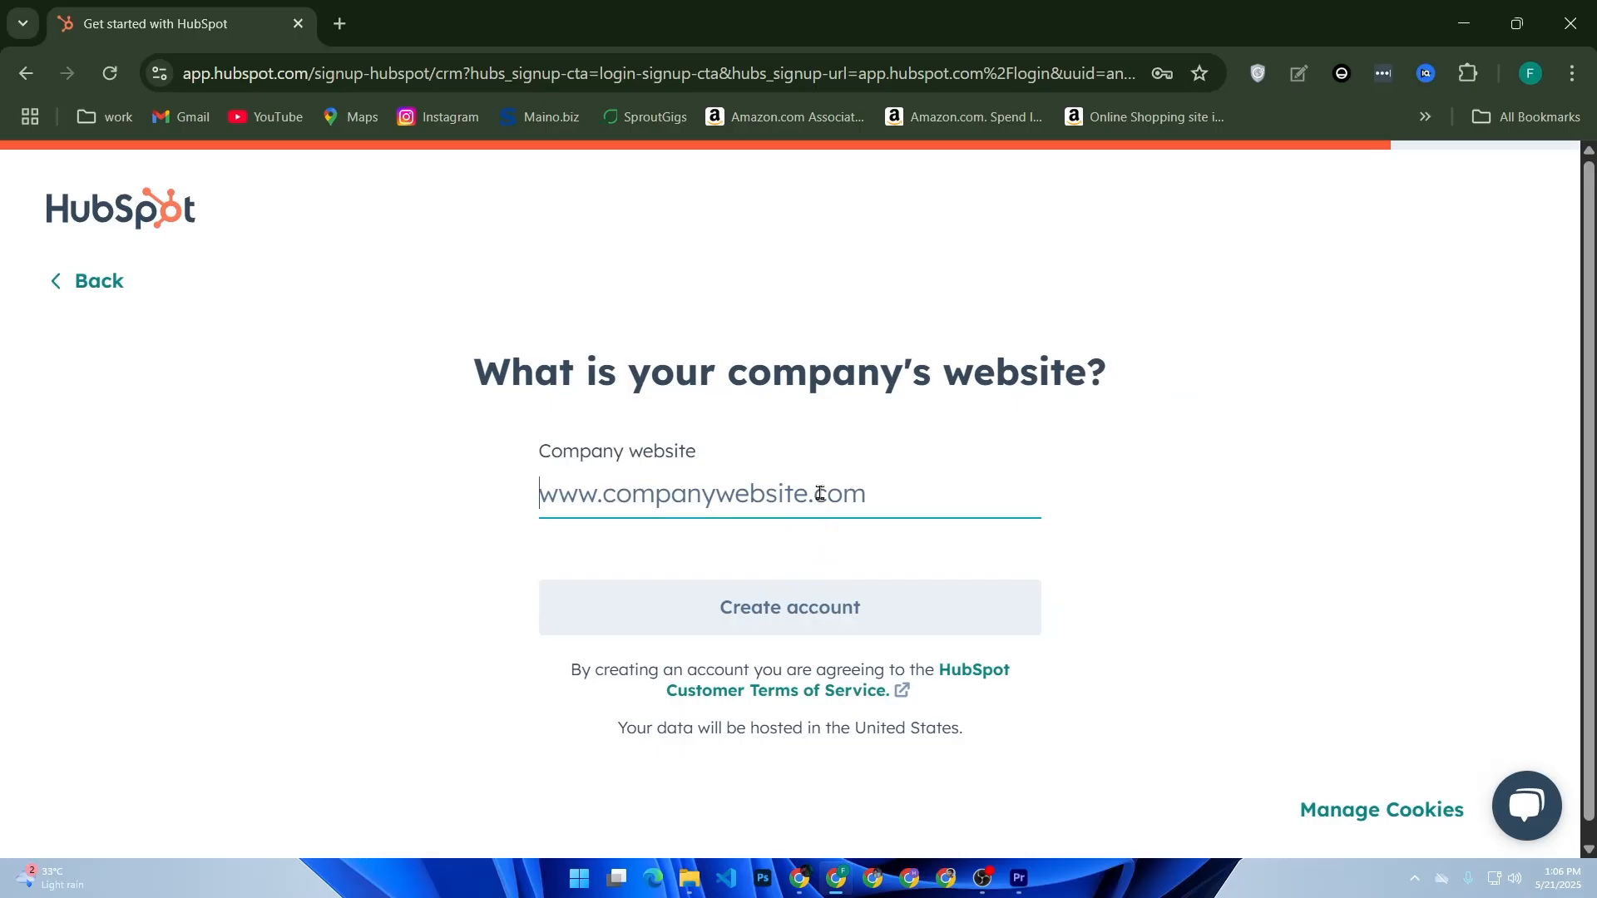
pyautogui.write('ww.')
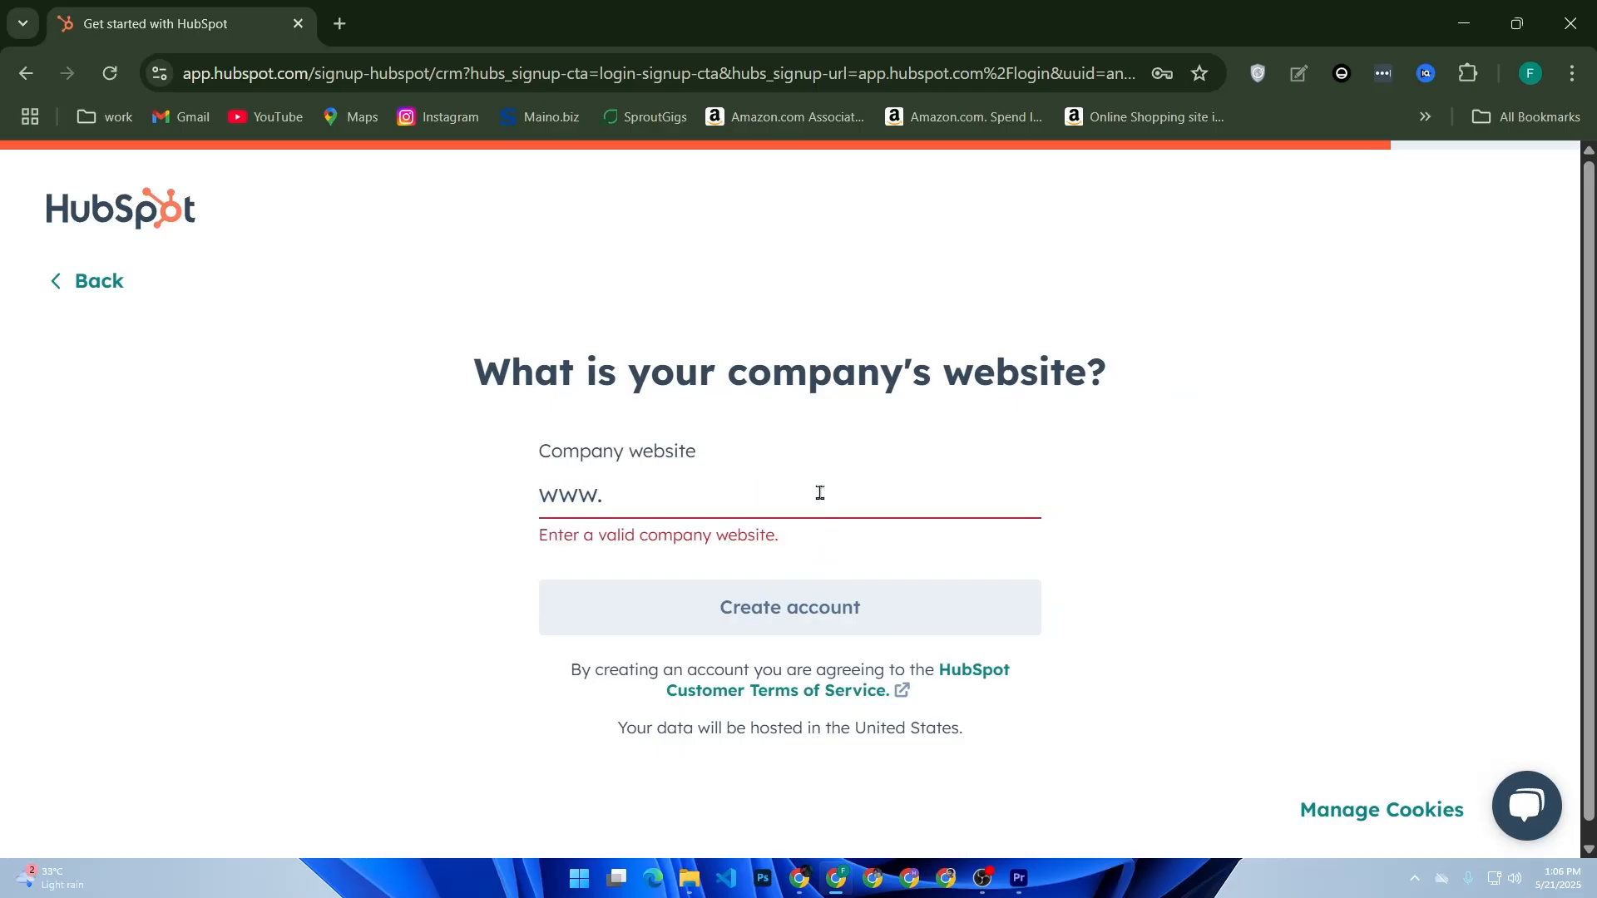
pyautogui.write('faz')
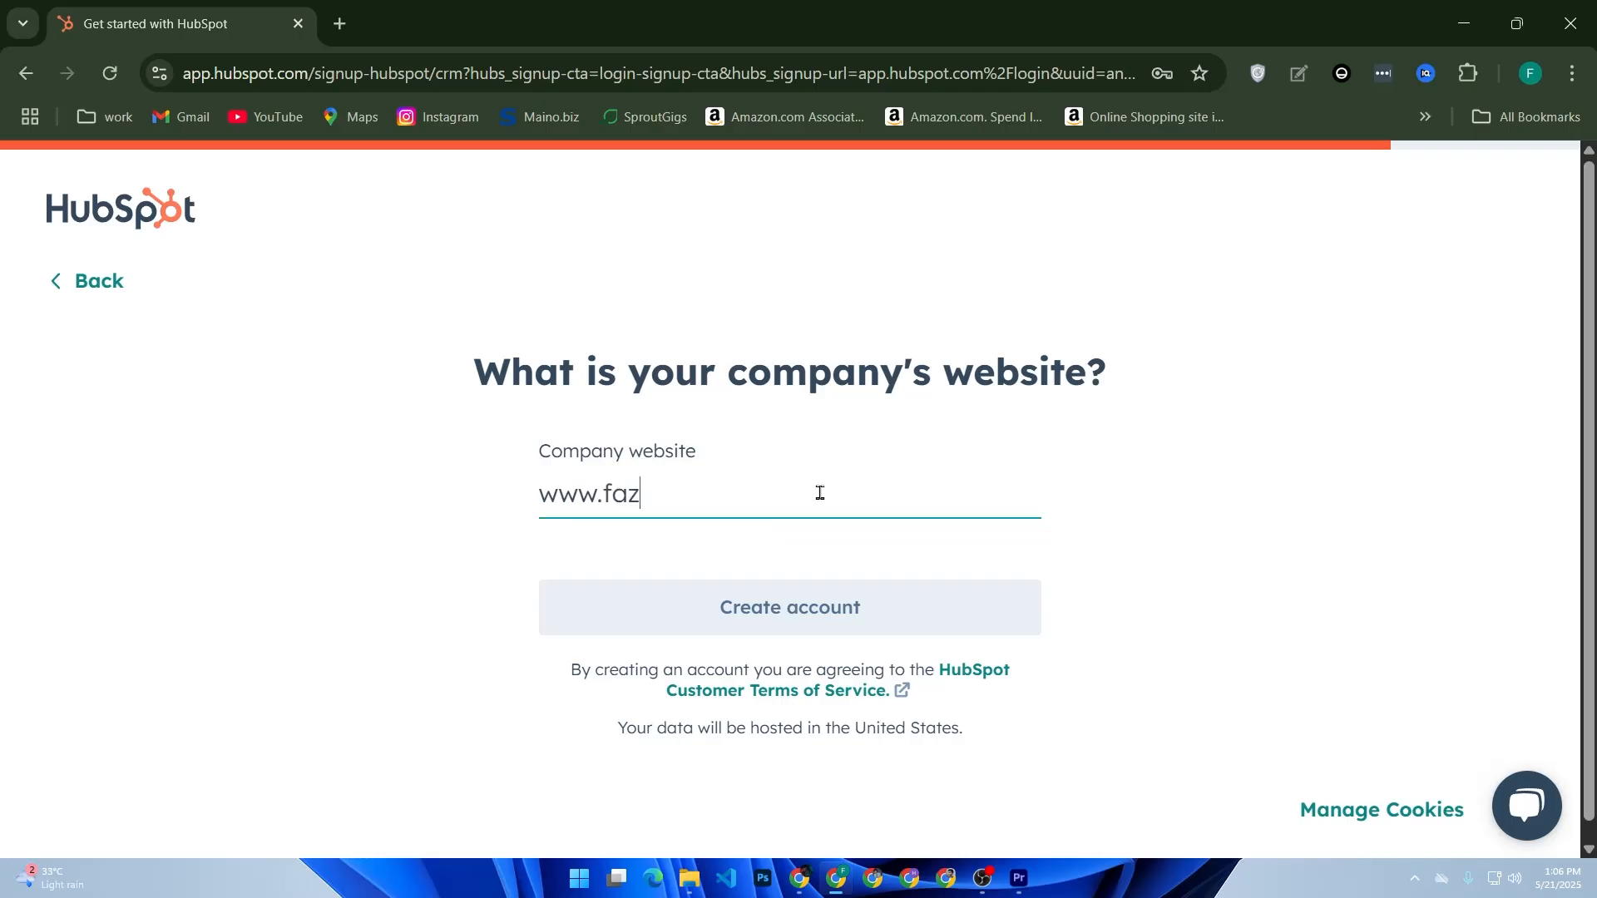
pyautogui.write('lerabbi.com')
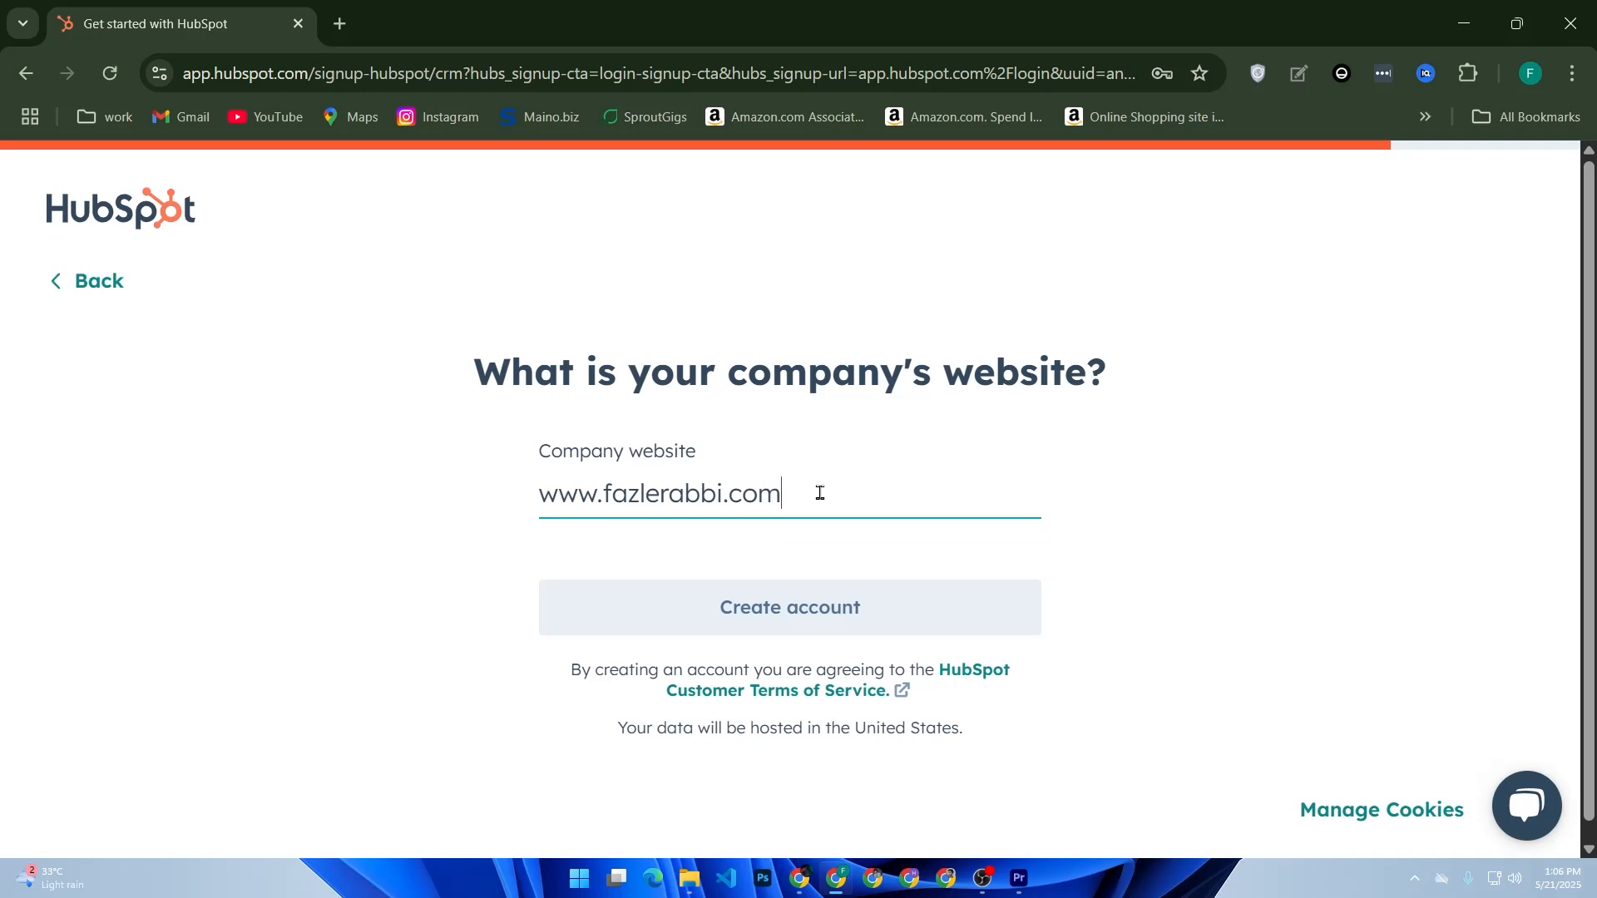
pyautogui.click(839, 614)
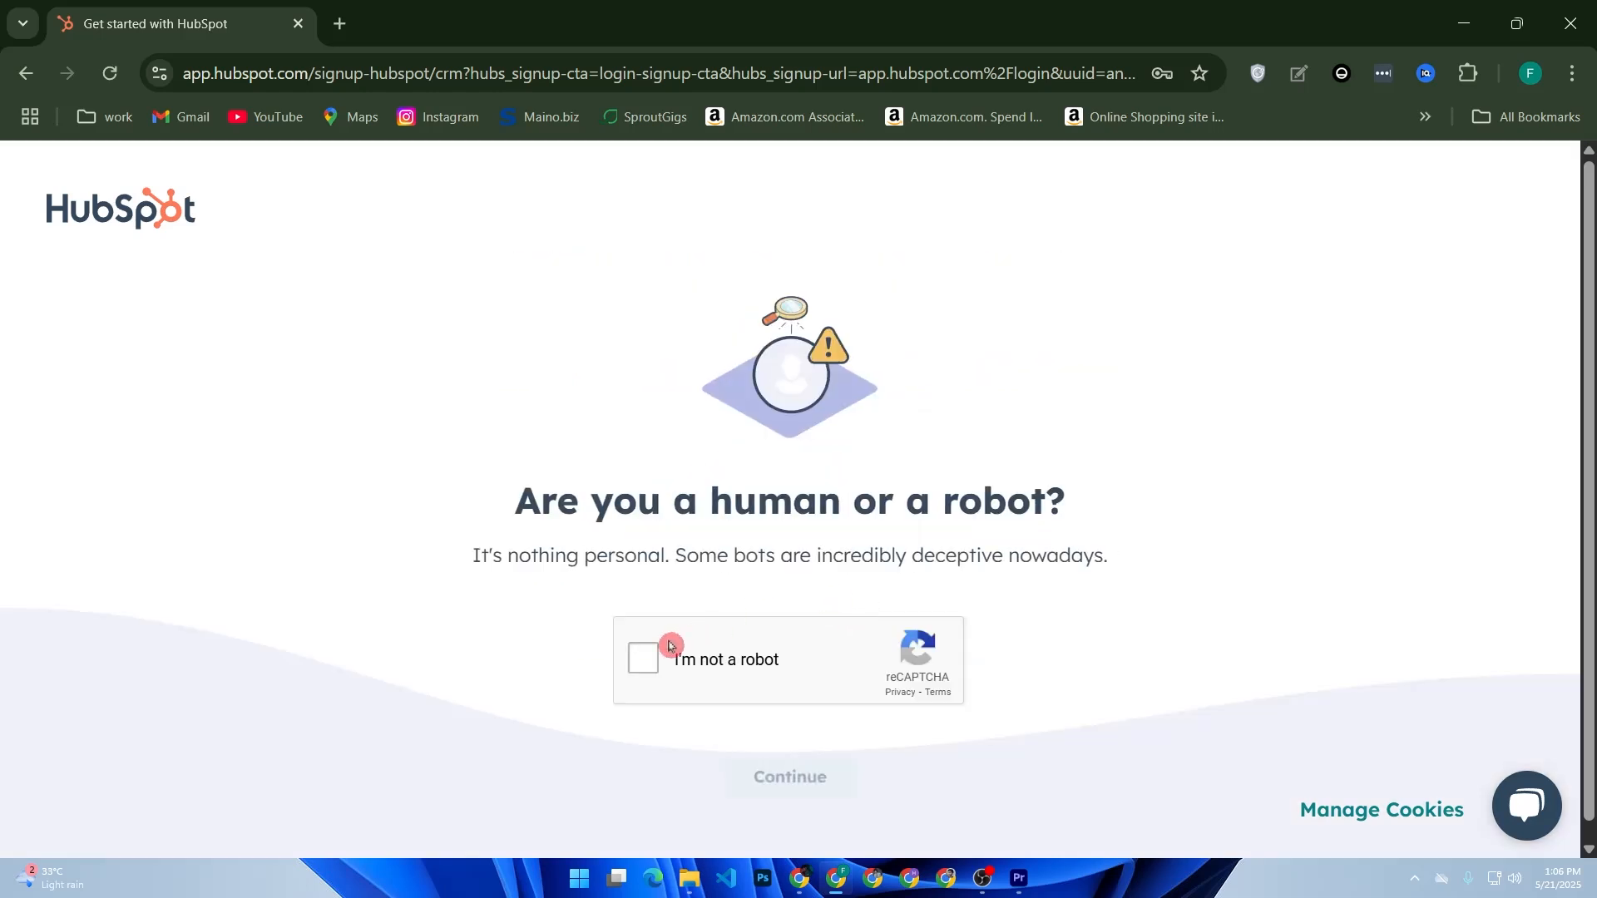
# - Start the reCAPTCHA and select all motorcycle tiles, then submit that challenge
pyautogui.click(644, 657)
pyautogui.click(887, 622)
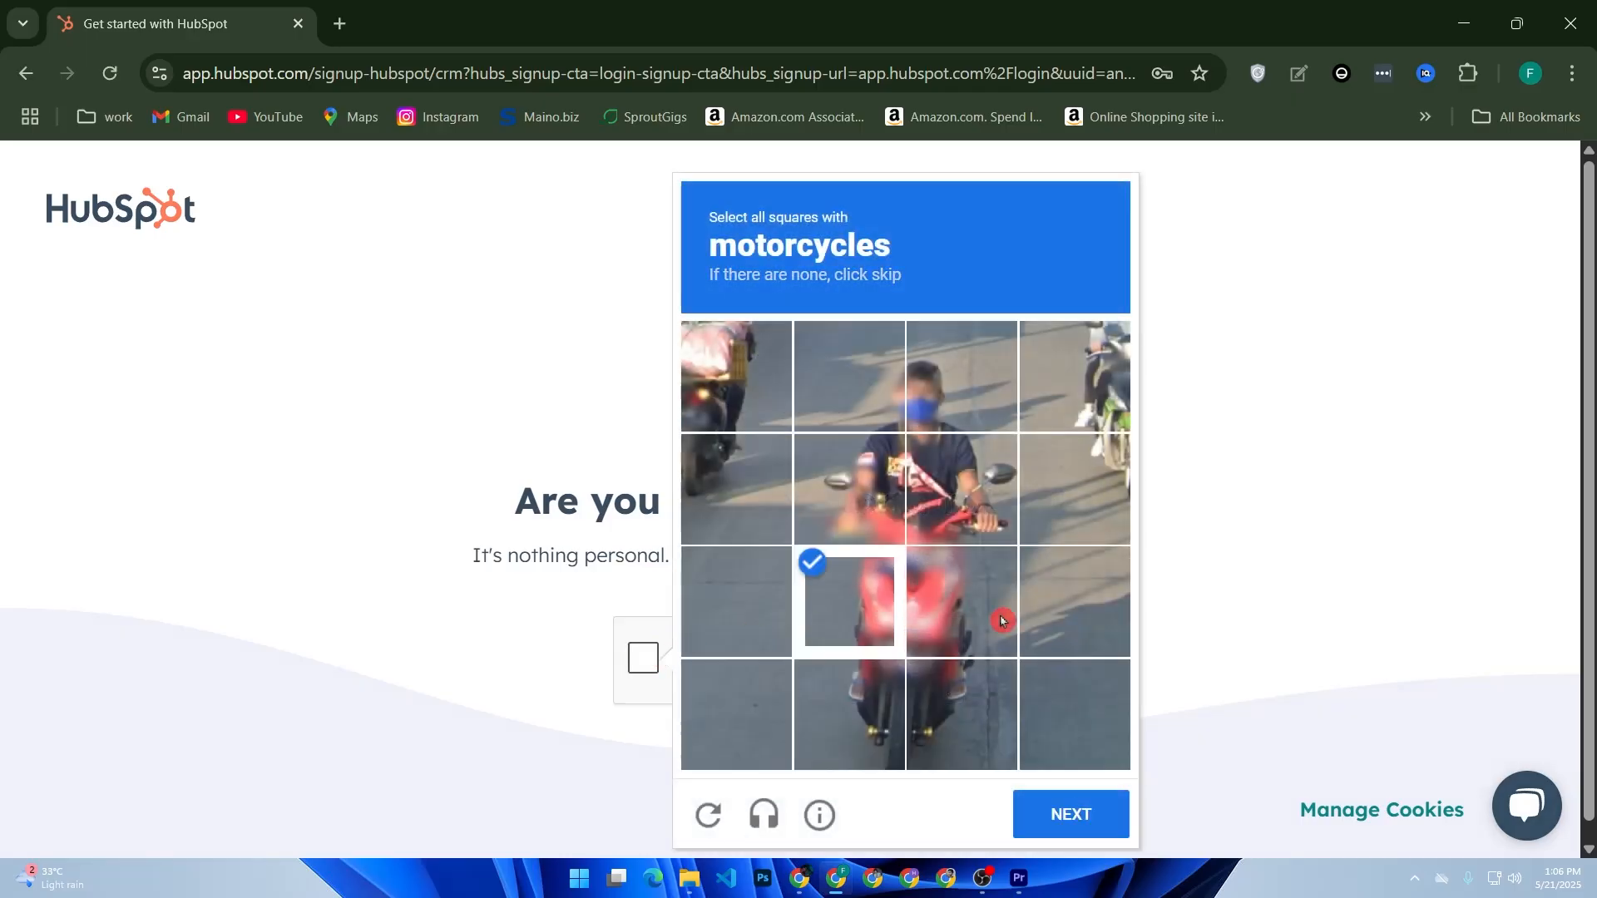
pyautogui.click(957, 603)
pyautogui.click(981, 490)
pyautogui.click(886, 482)
pyautogui.click(881, 417)
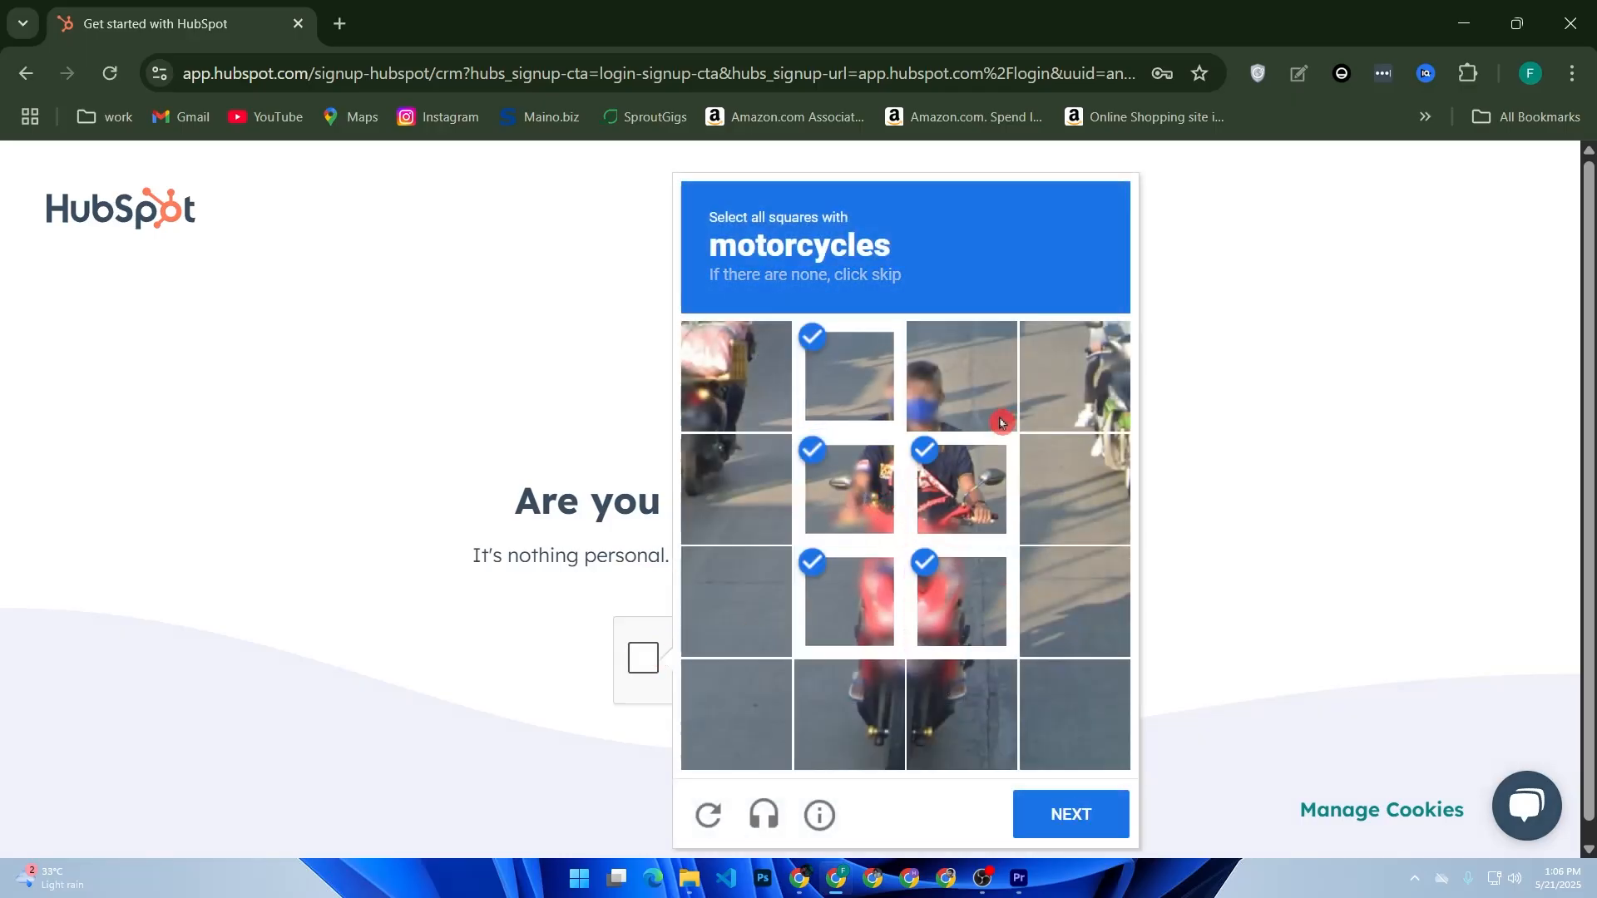
pyautogui.click(1003, 420)
pyautogui.click(995, 726)
pyautogui.click(857, 728)
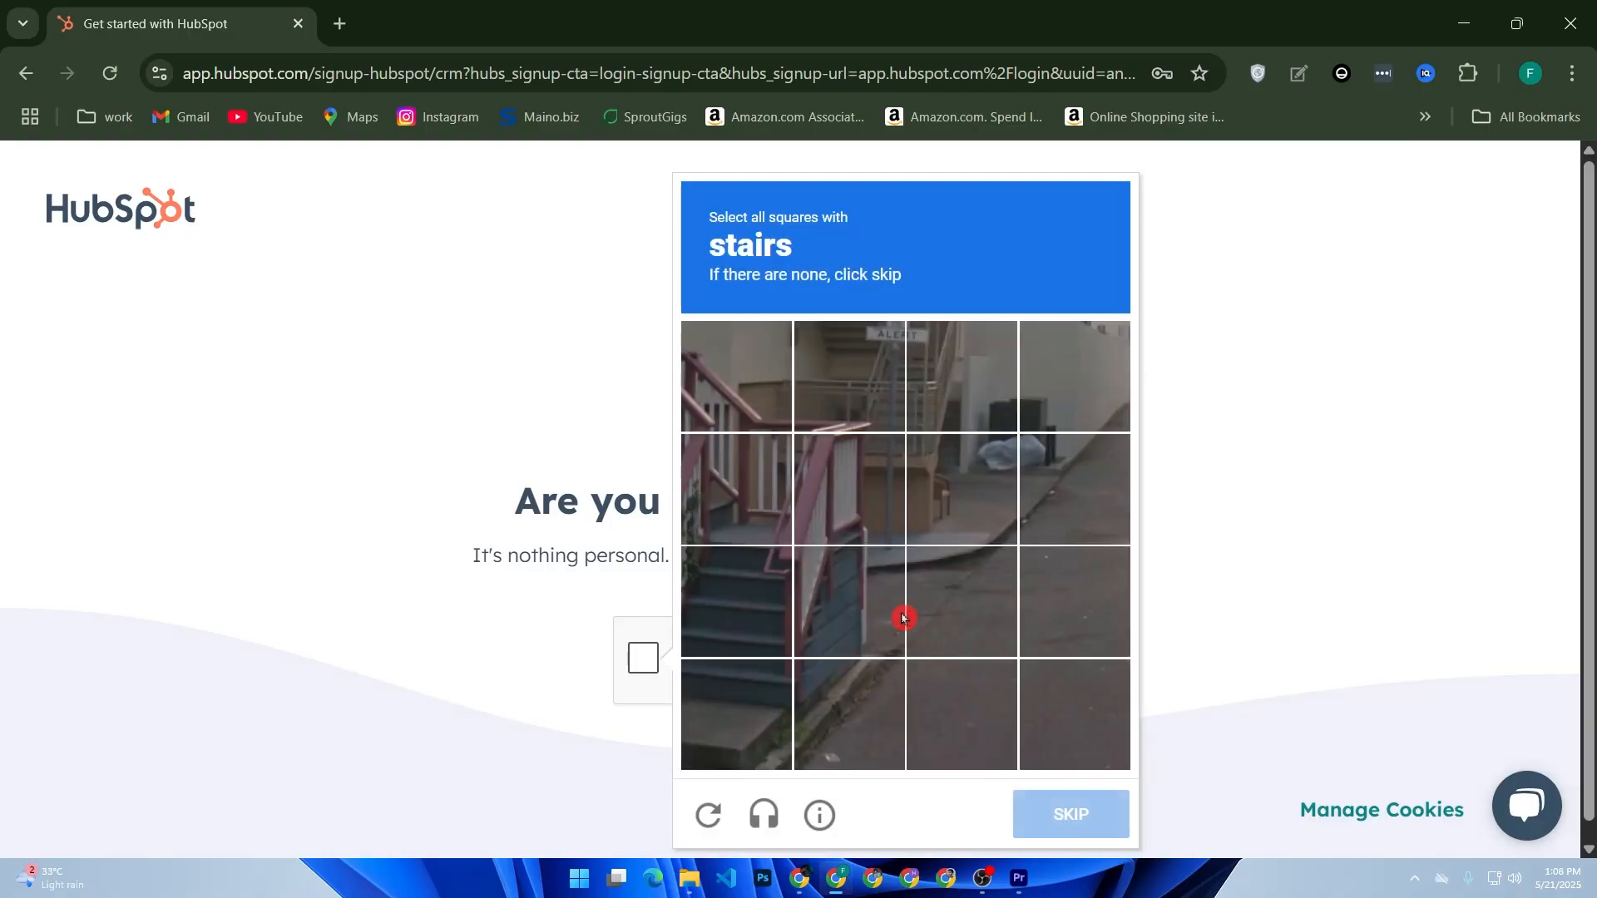
pyautogui.click(854, 590)
# - Select the four stairs tiles, verify, and continue past the robot check
pyautogui.click(783, 595)
pyautogui.click(746, 500)
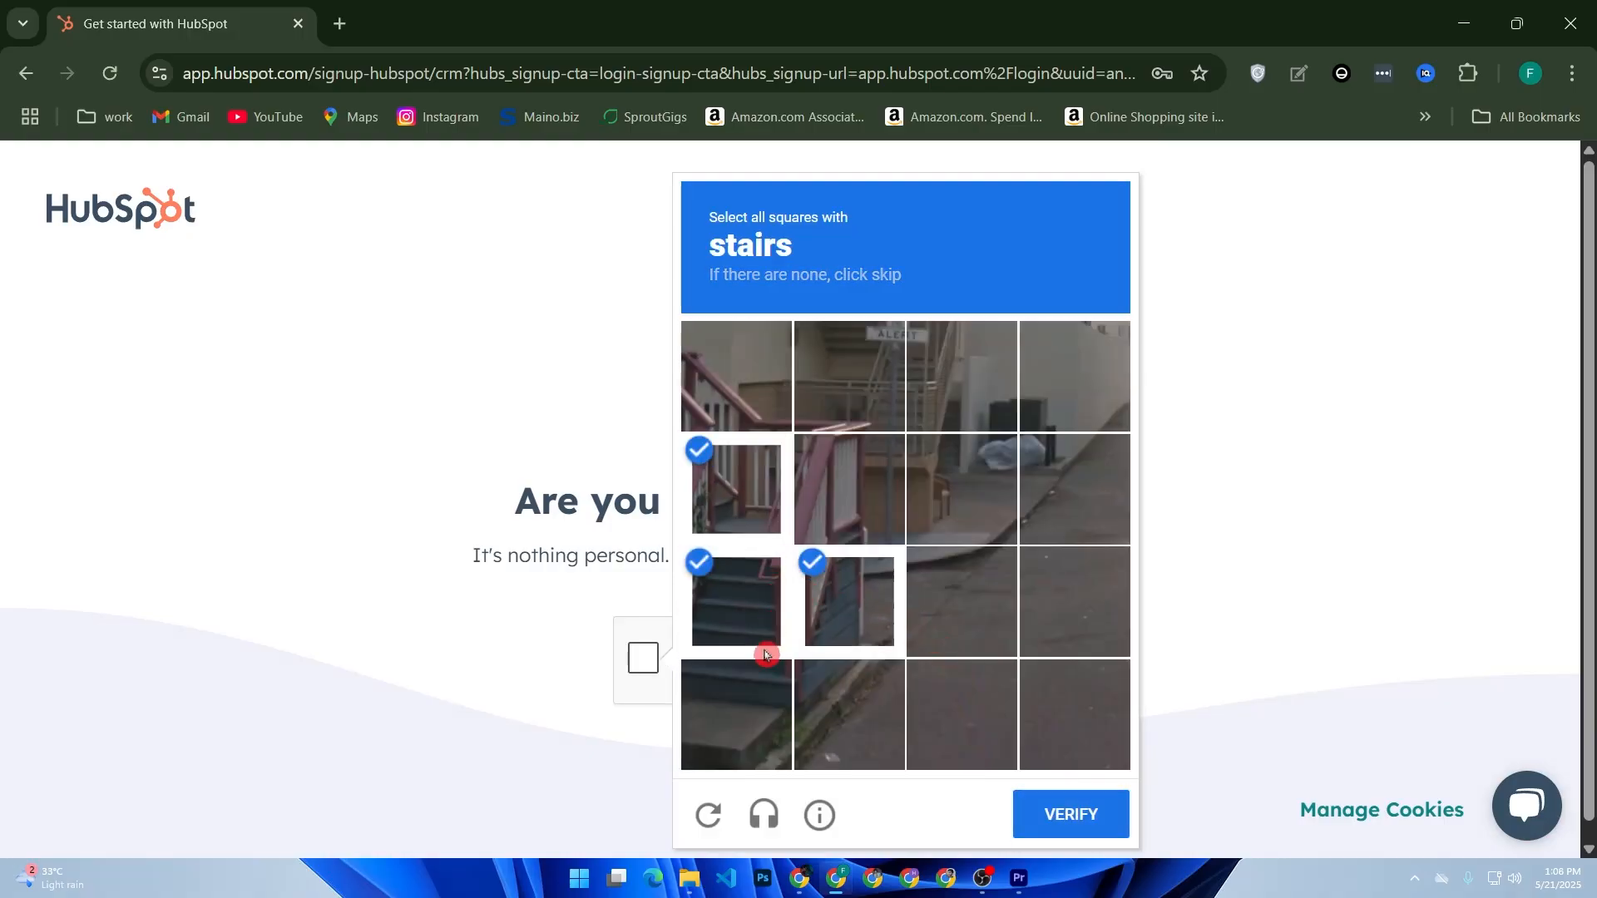
pyautogui.click(749, 696)
pyautogui.click(838, 699)
pyautogui.click(1065, 813)
pyautogui.click(986, 788)
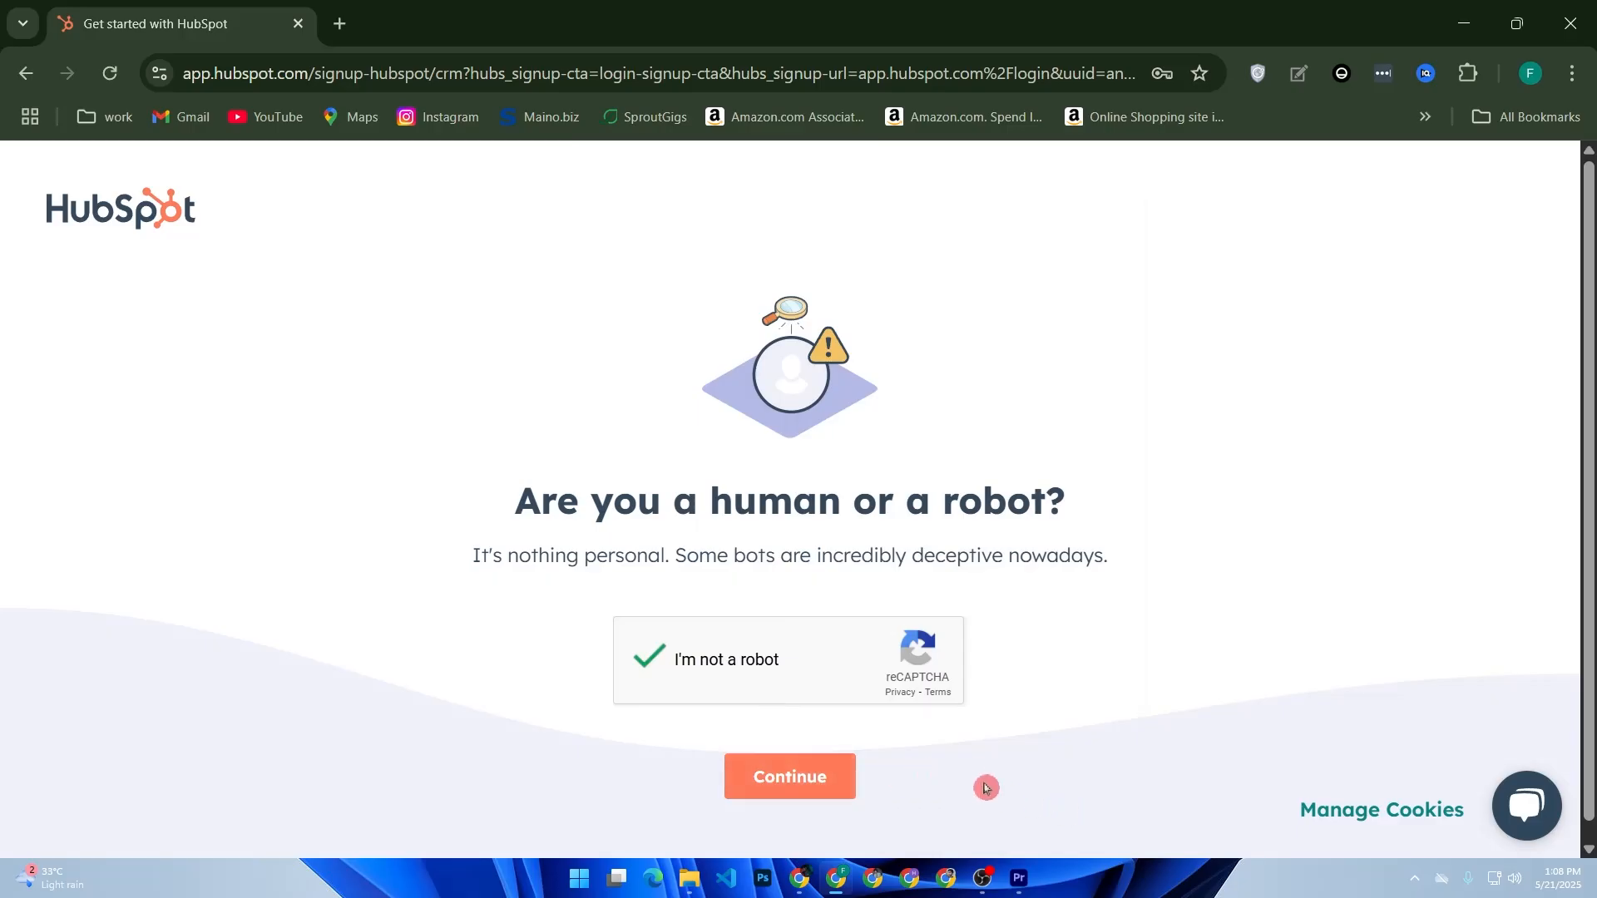
pyautogui.click(852, 780)
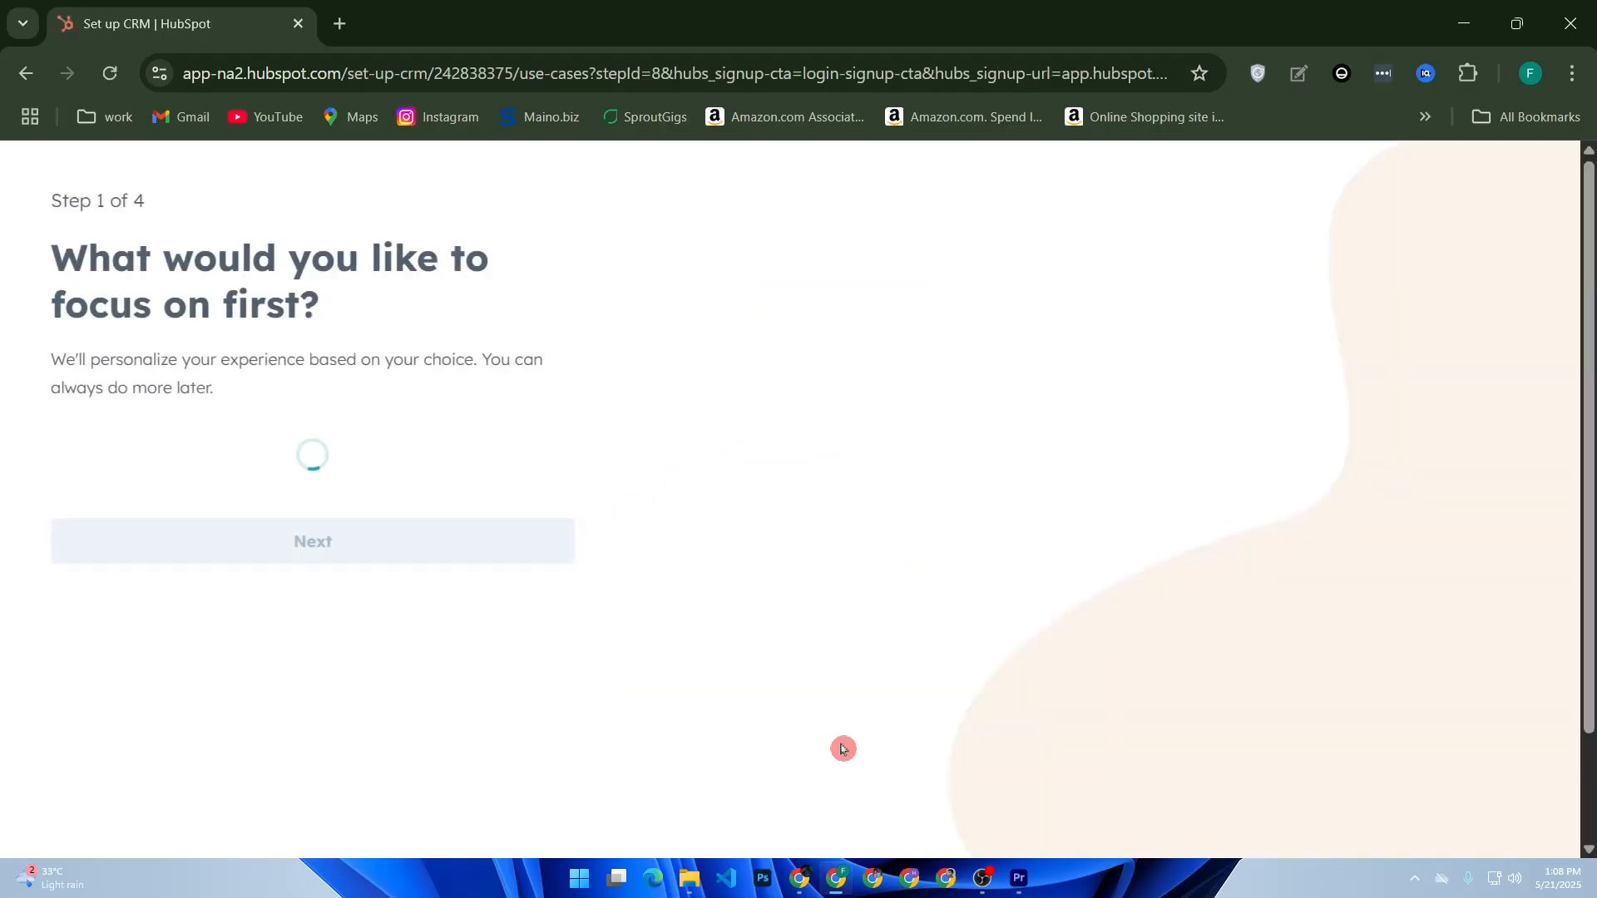
# - Pick Automate marketing instead of the sales pipeline option and submit Step 1
pyautogui.scroll(-2, 570, 420)
pyautogui.scroll(2, 570, 421)
pyautogui.scroll(-2, 488, 499)
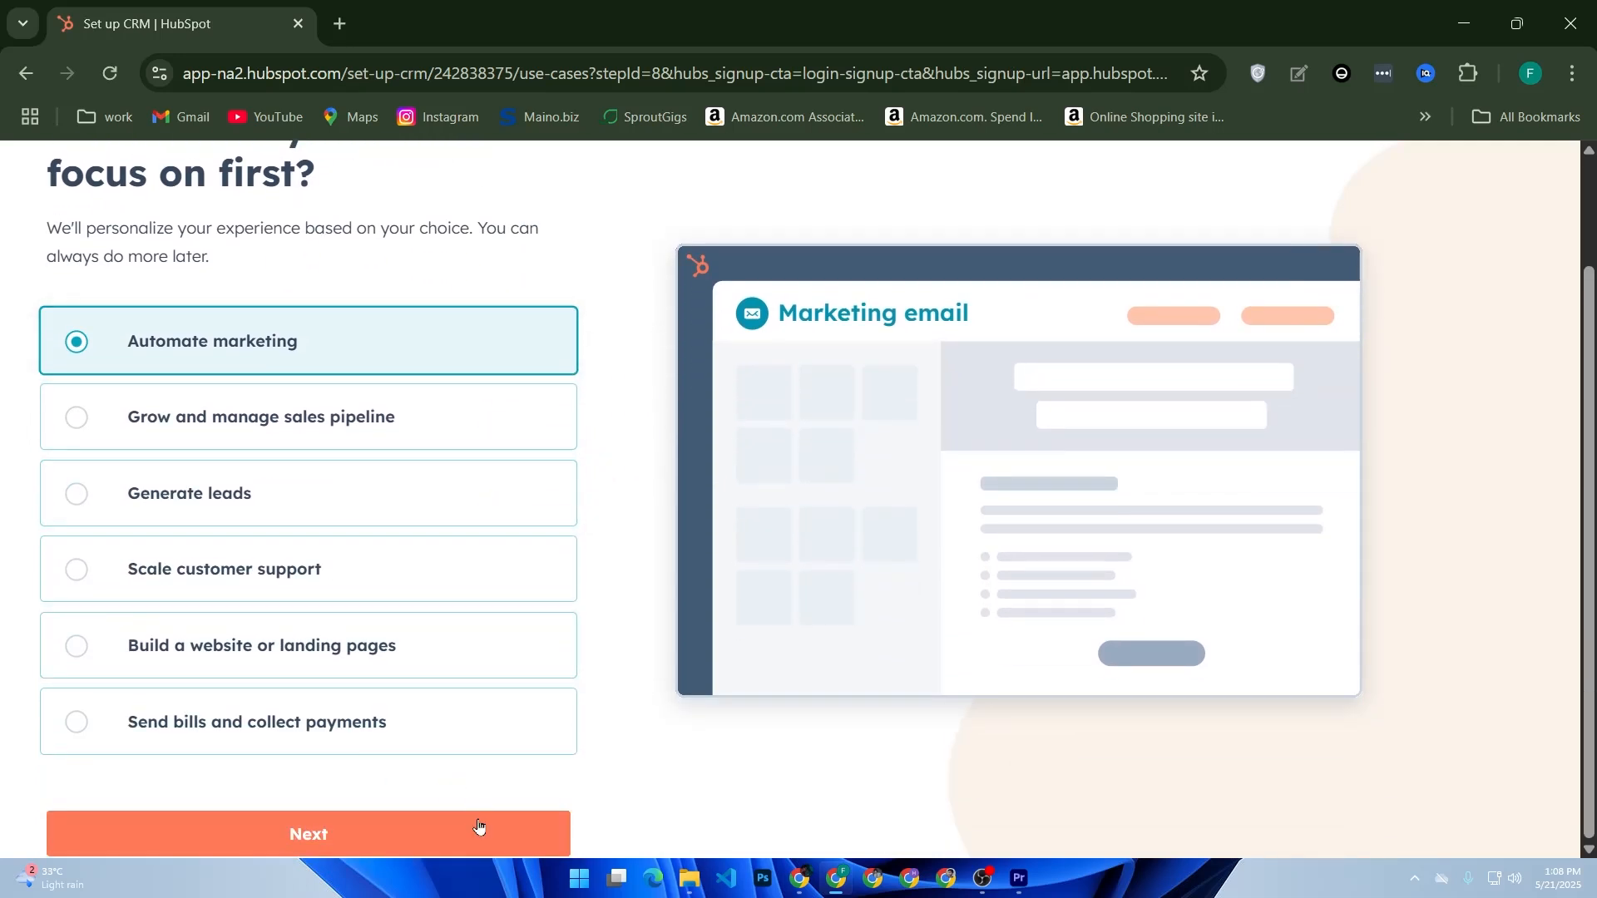
pyautogui.scroll(2, 187, 286)
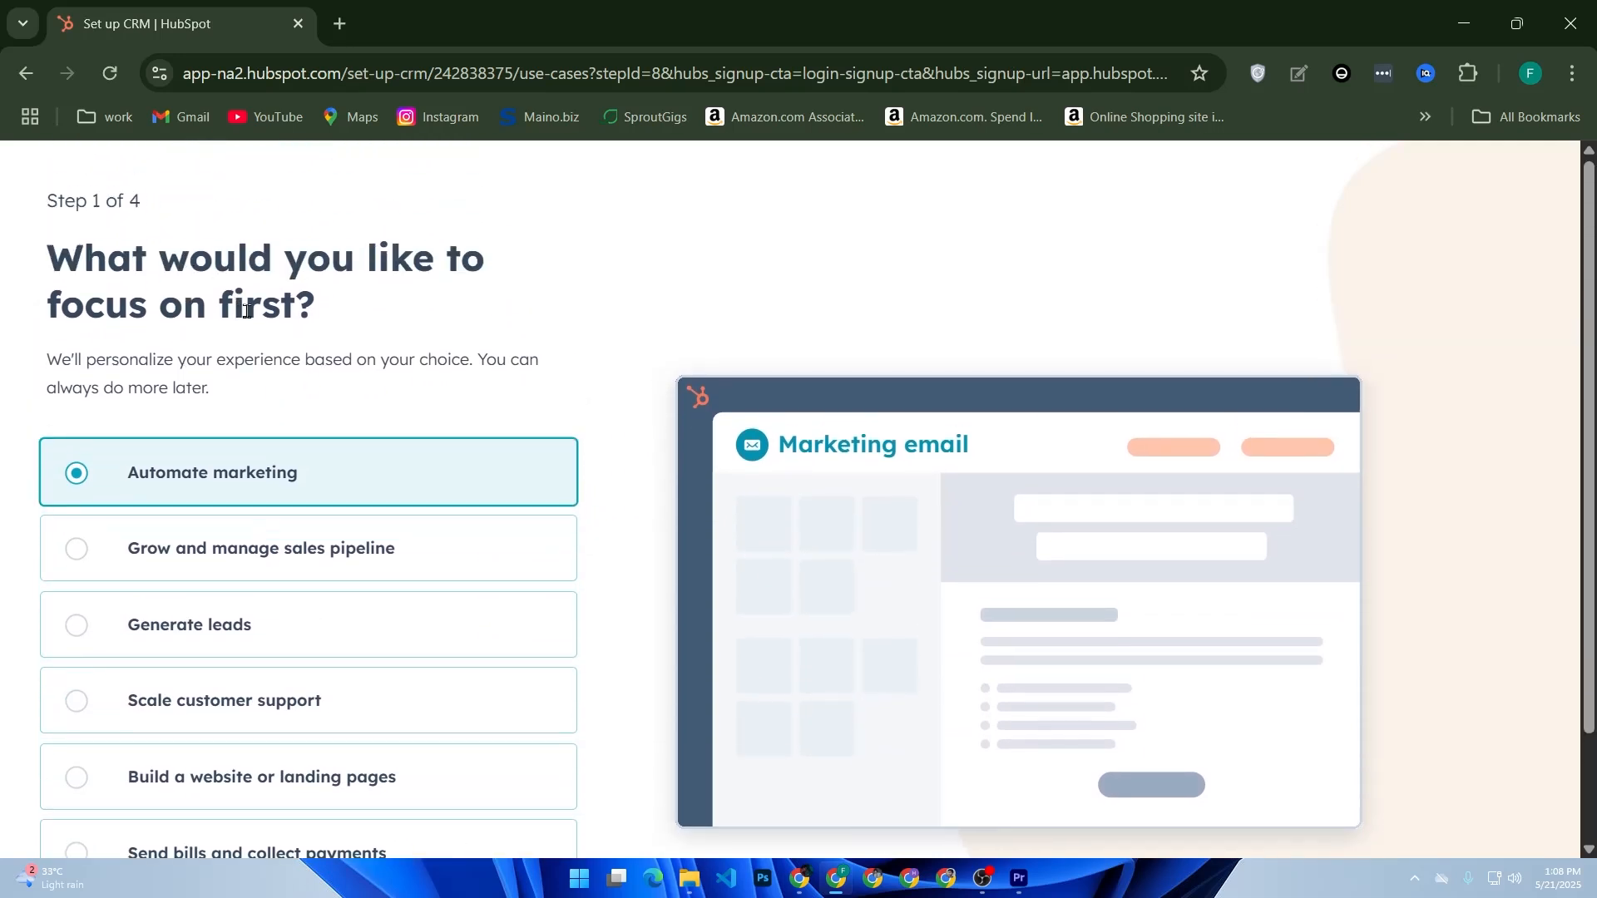
pyautogui.scroll(-2, 396, 346)
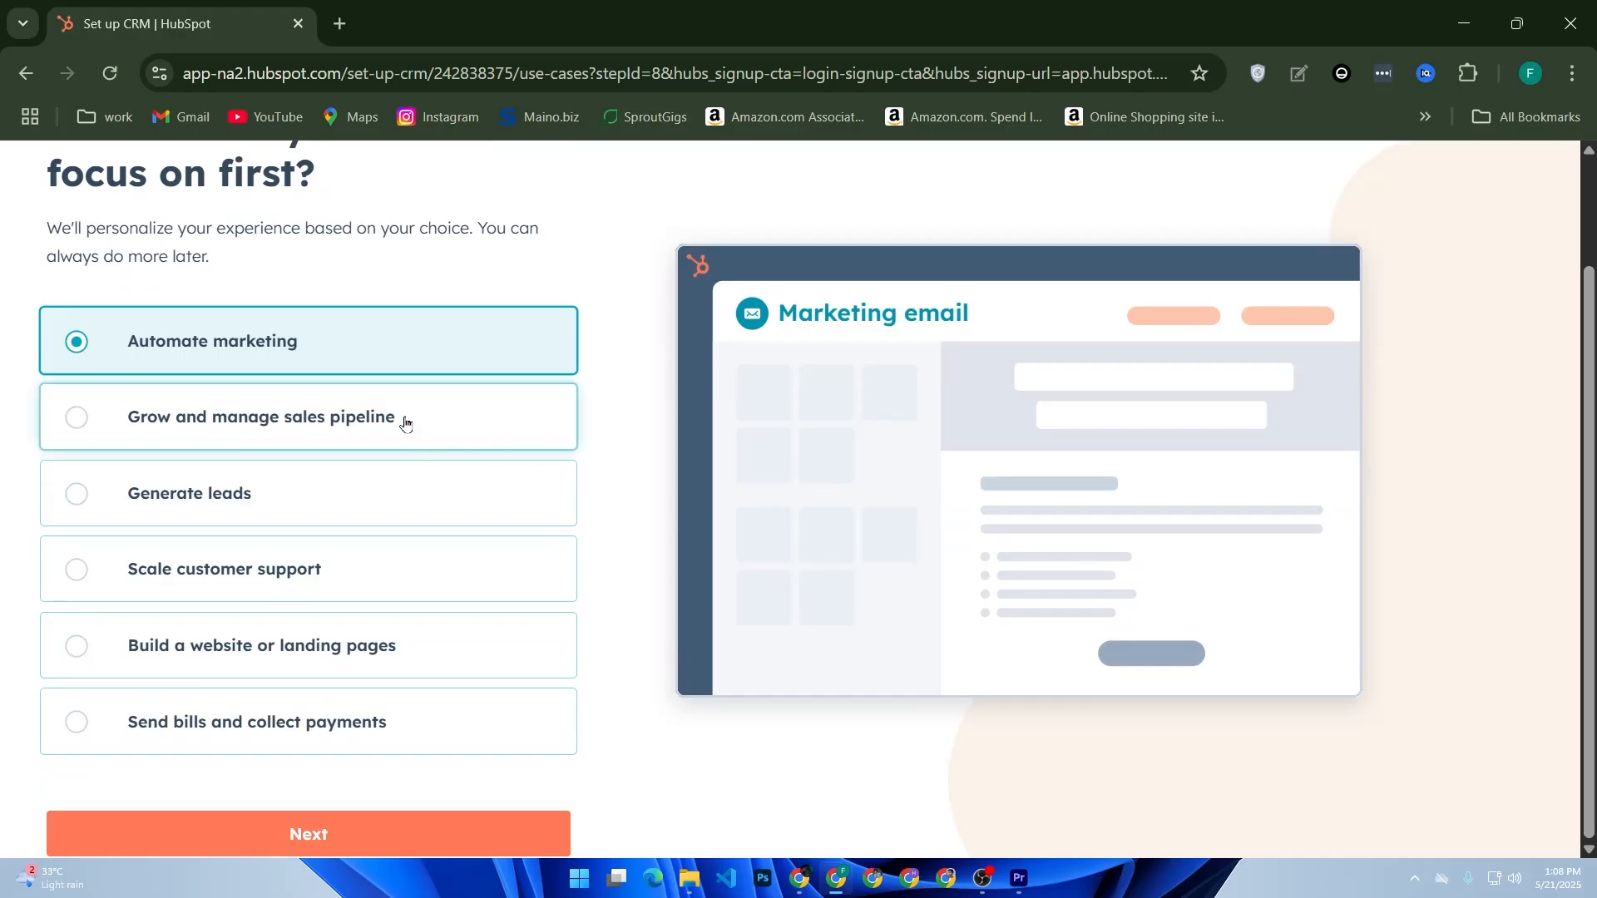
pyautogui.click(450, 419)
pyautogui.click(313, 348)
pyautogui.click(410, 829)
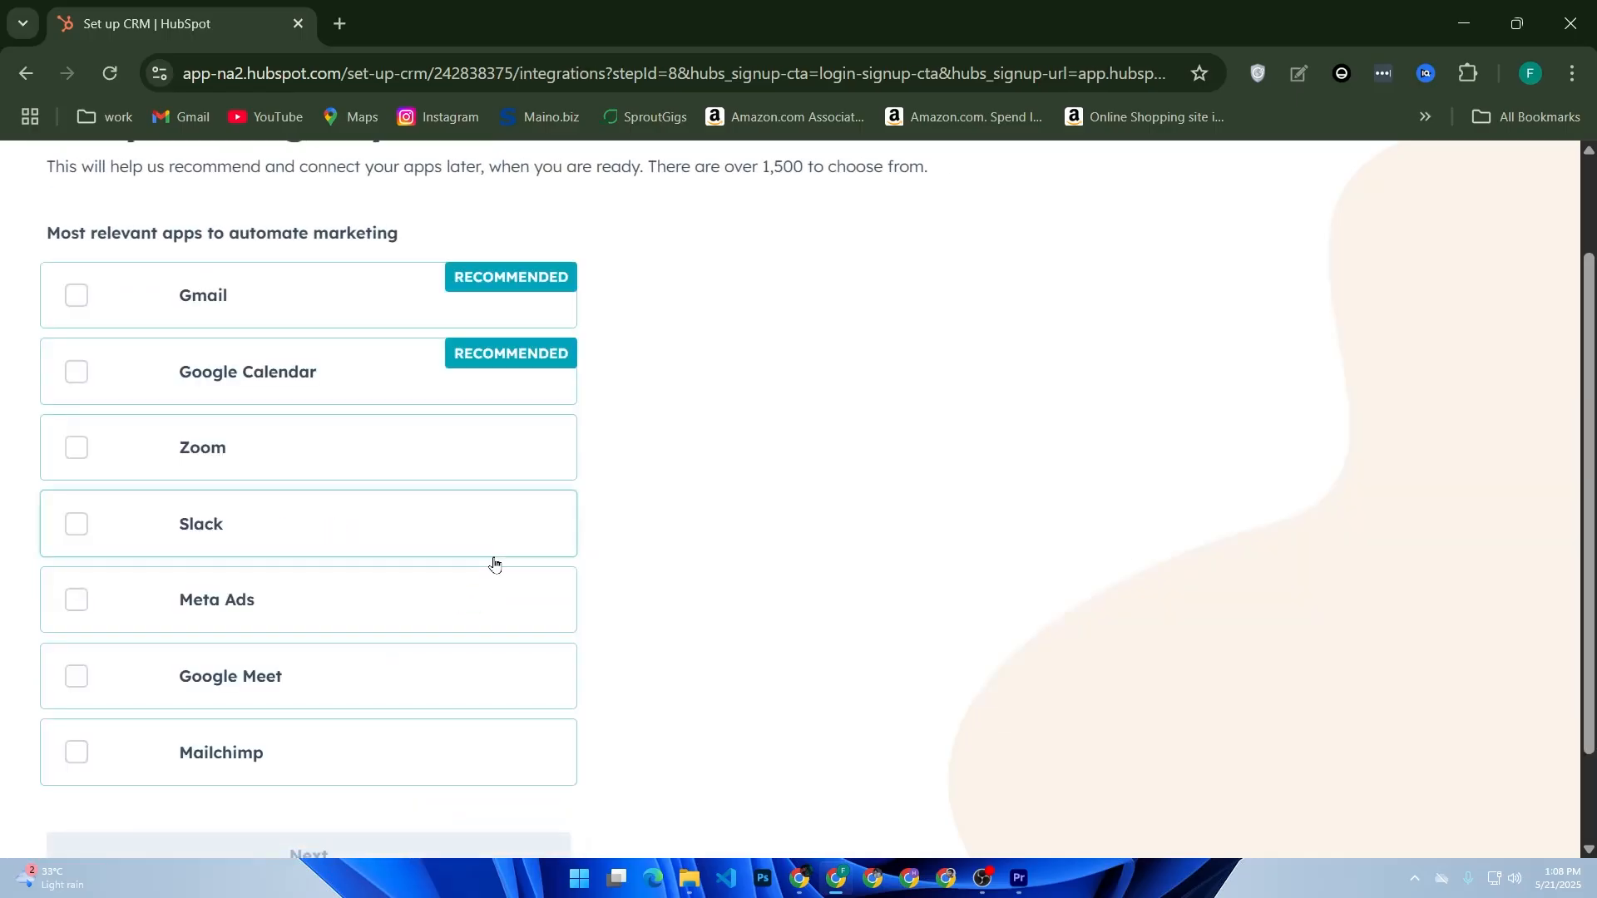
# - Tick Gmail and Google Calendar as tools in use and submit Step 2
pyautogui.scroll(2, 416, 449)
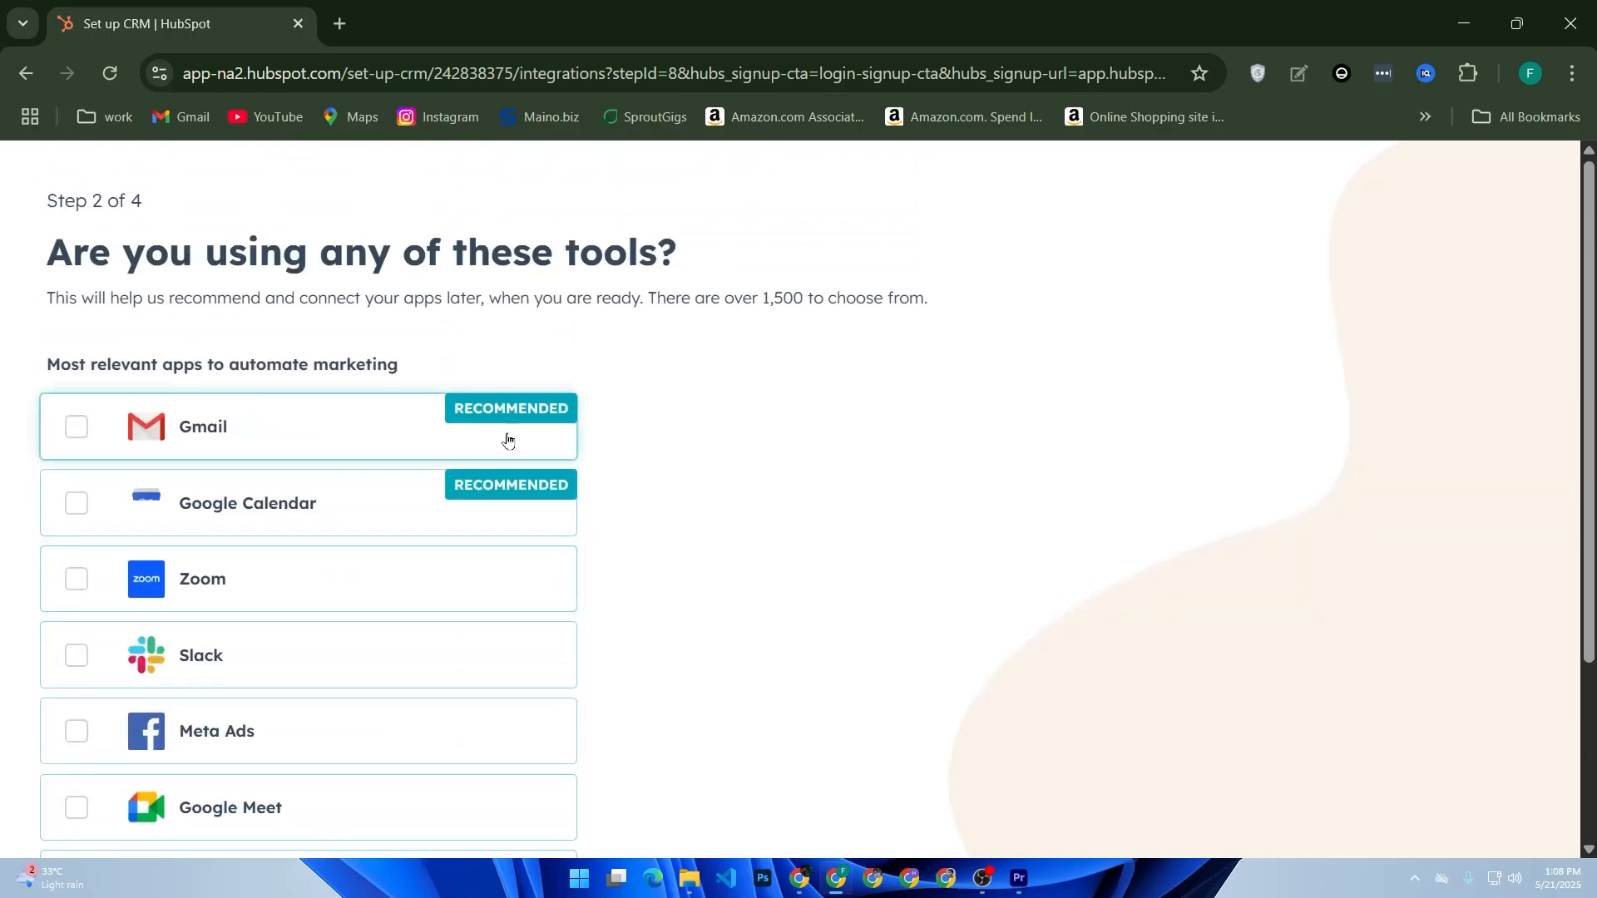
pyautogui.click(405, 408)
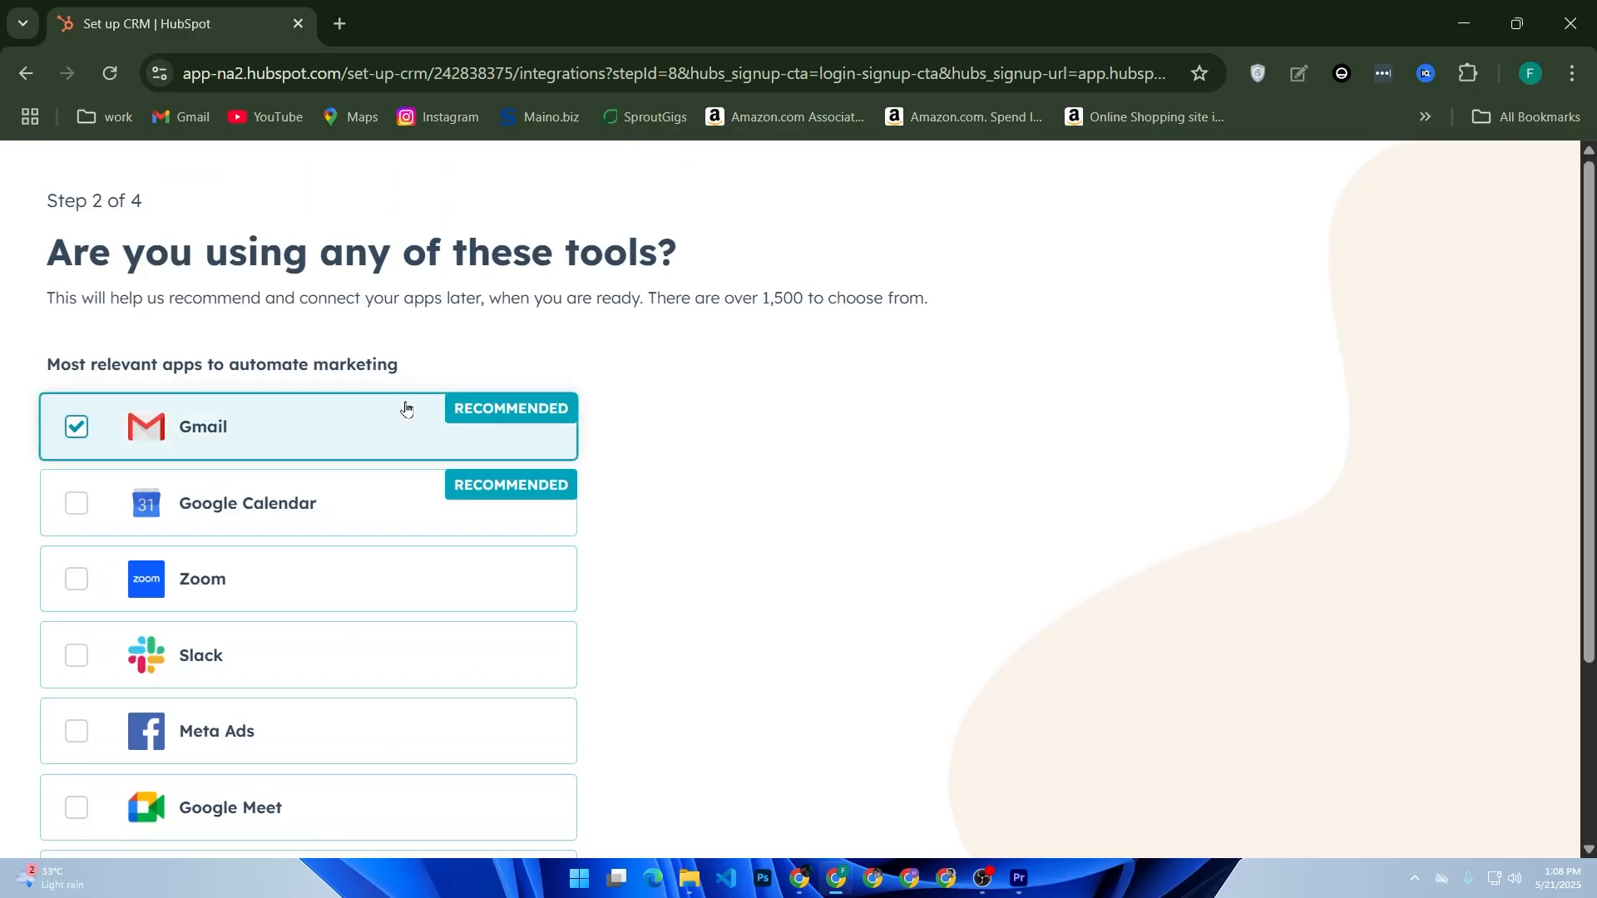
pyautogui.click(312, 517)
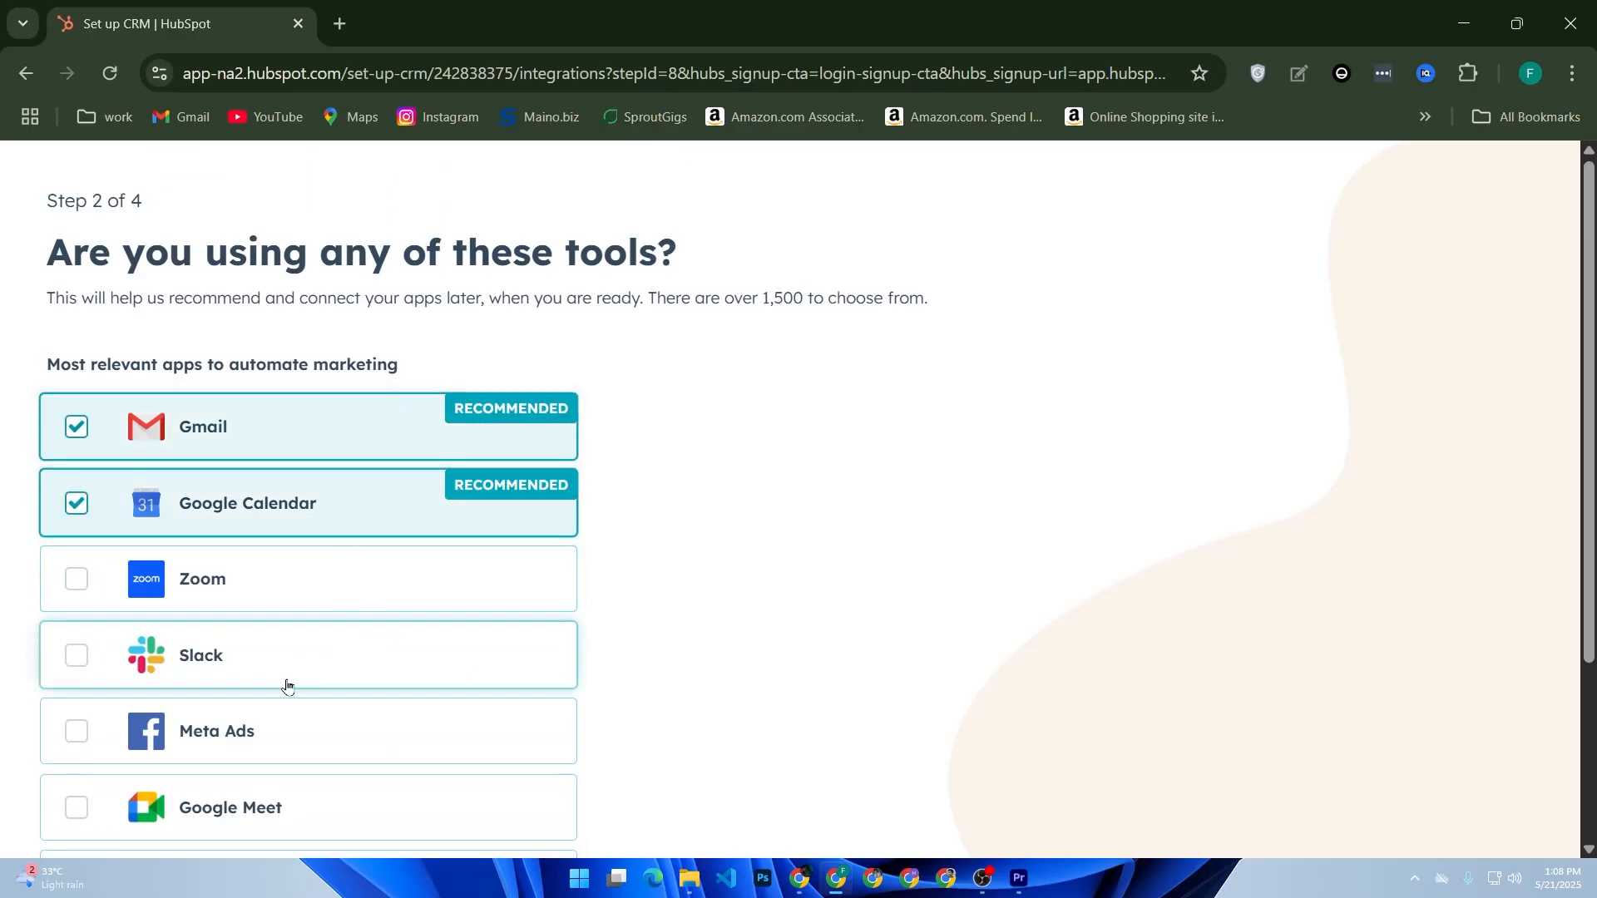
pyautogui.scroll(-3, 285, 684)
pyautogui.click(399, 735)
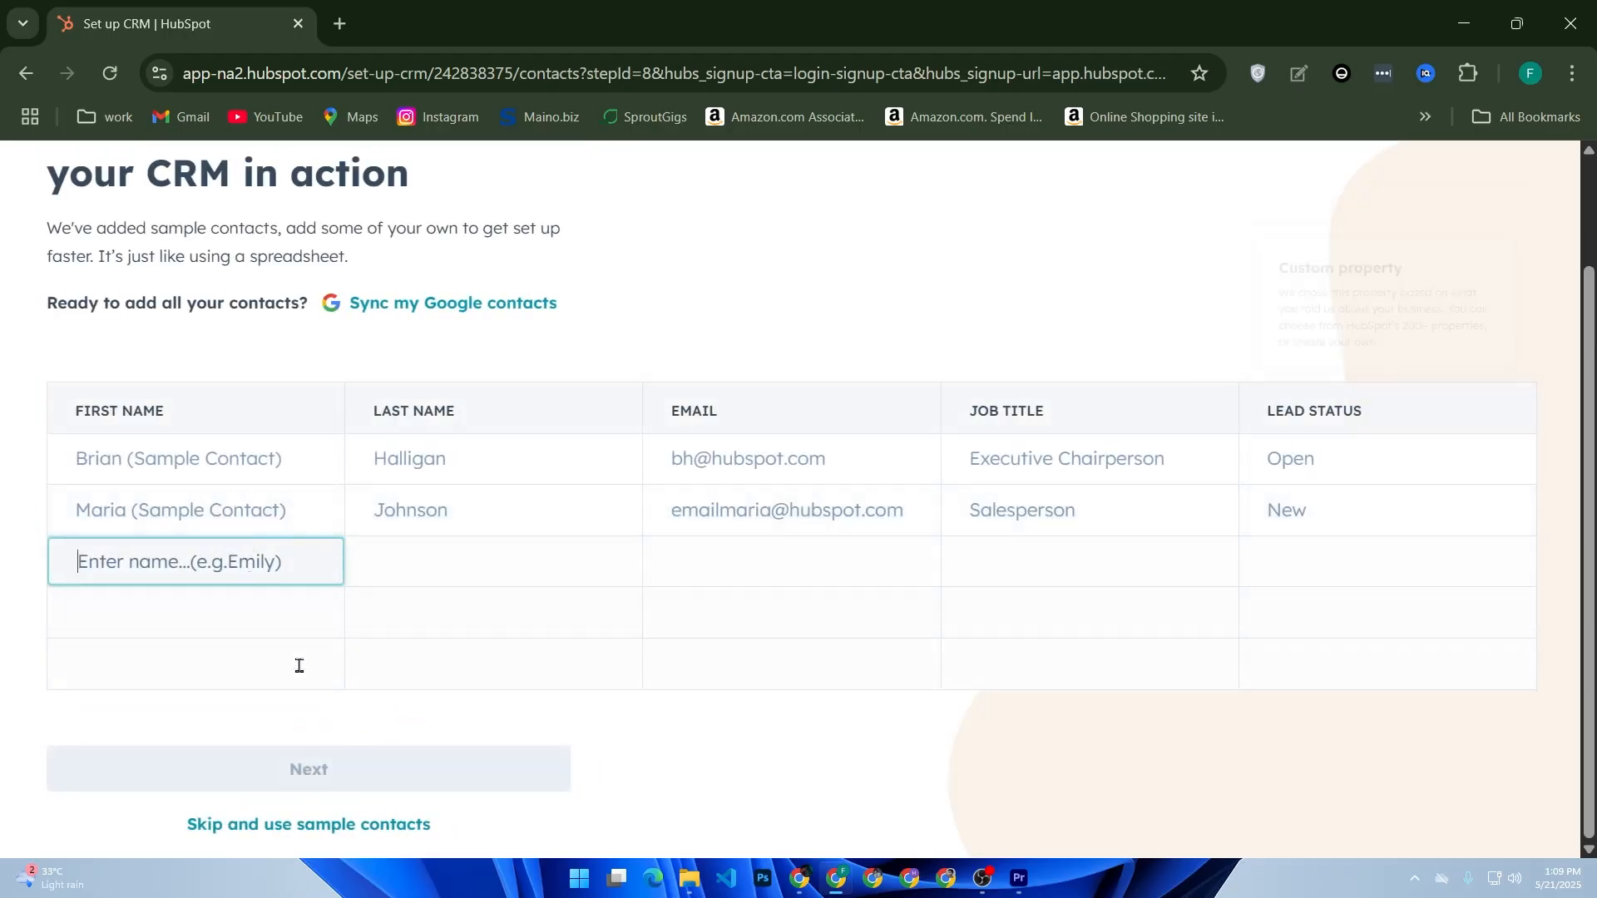
# - Keep the two sample contacts and skip inviting teammates to finish setup
pyautogui.click(312, 824)
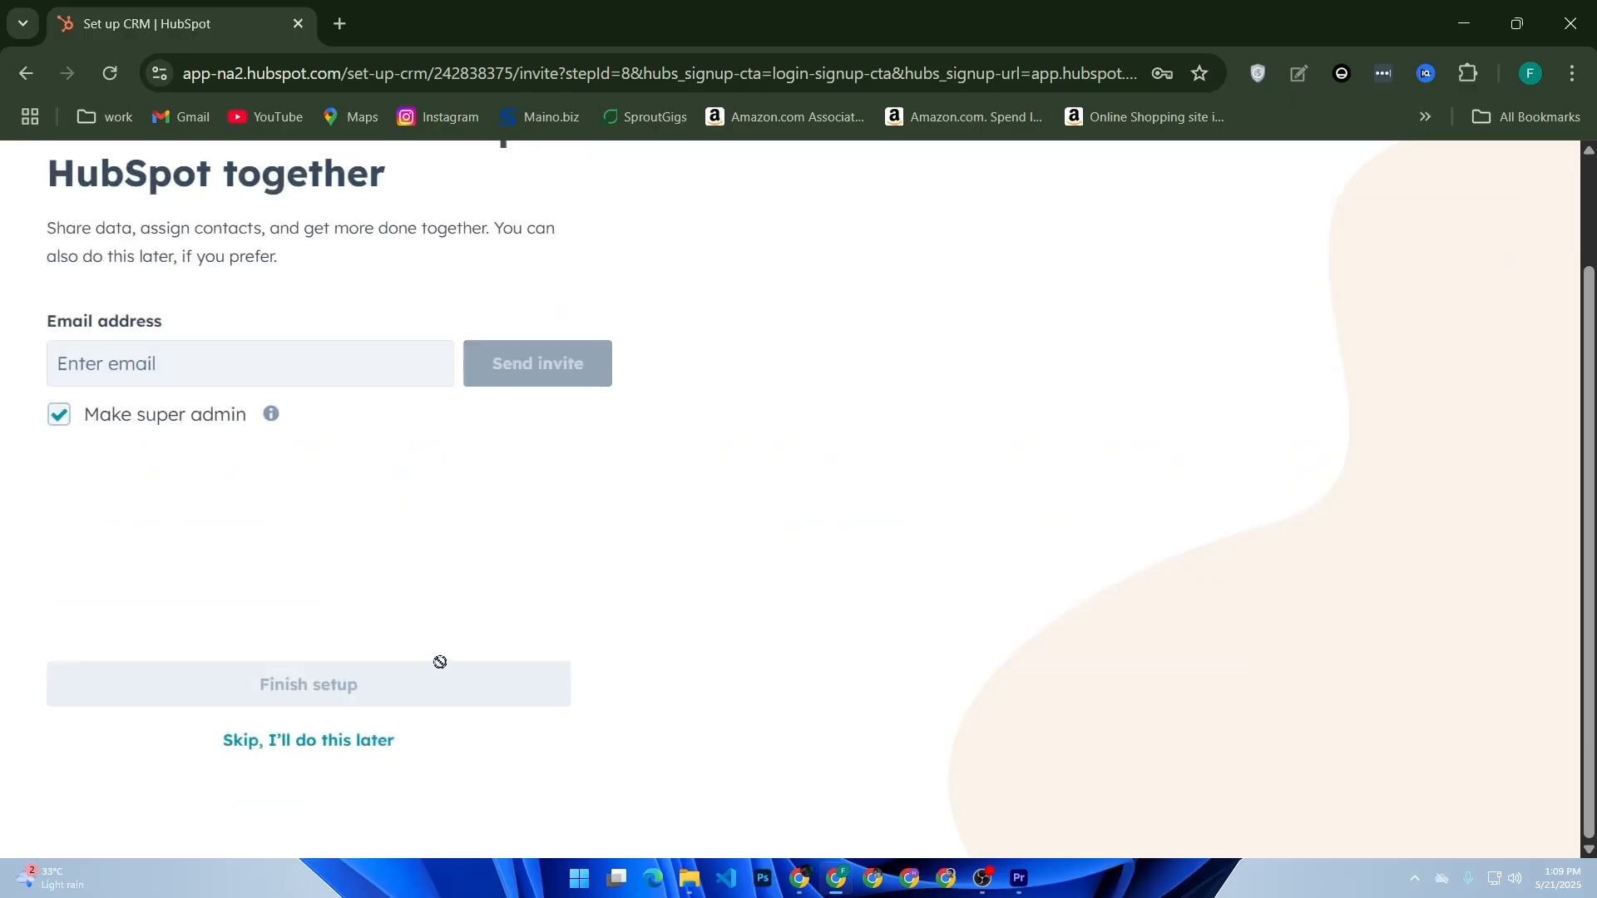
pyautogui.click(341, 743)
pyautogui.click(557, 630)
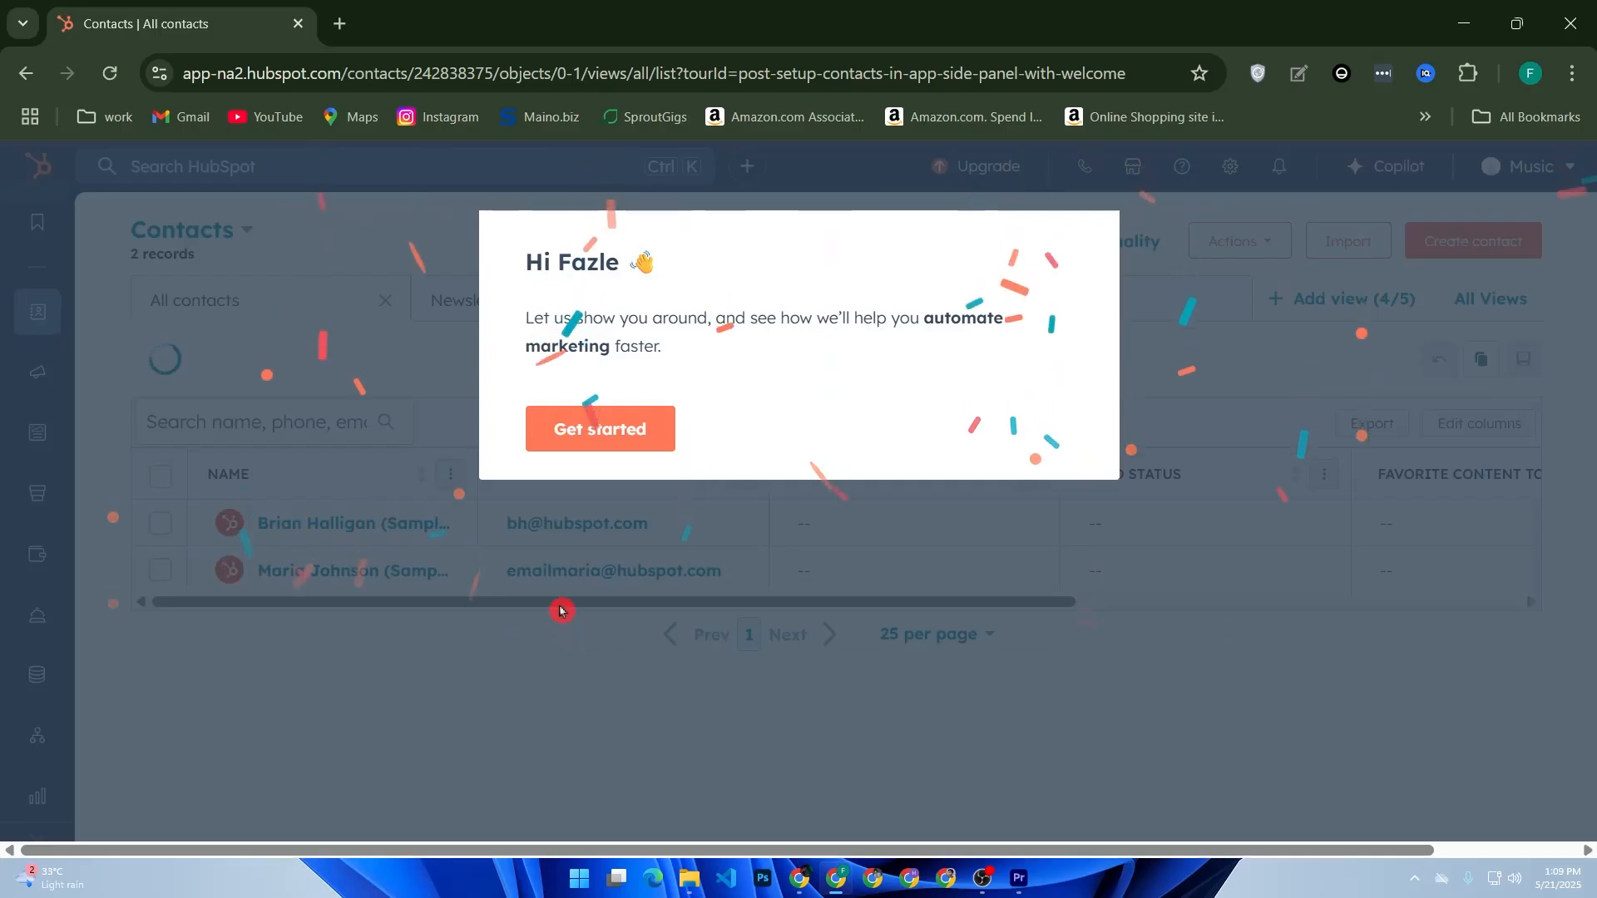
# - Close the welcome tour and finish-setup notice, then open the Create Contact form
pyautogui.click(617, 430)
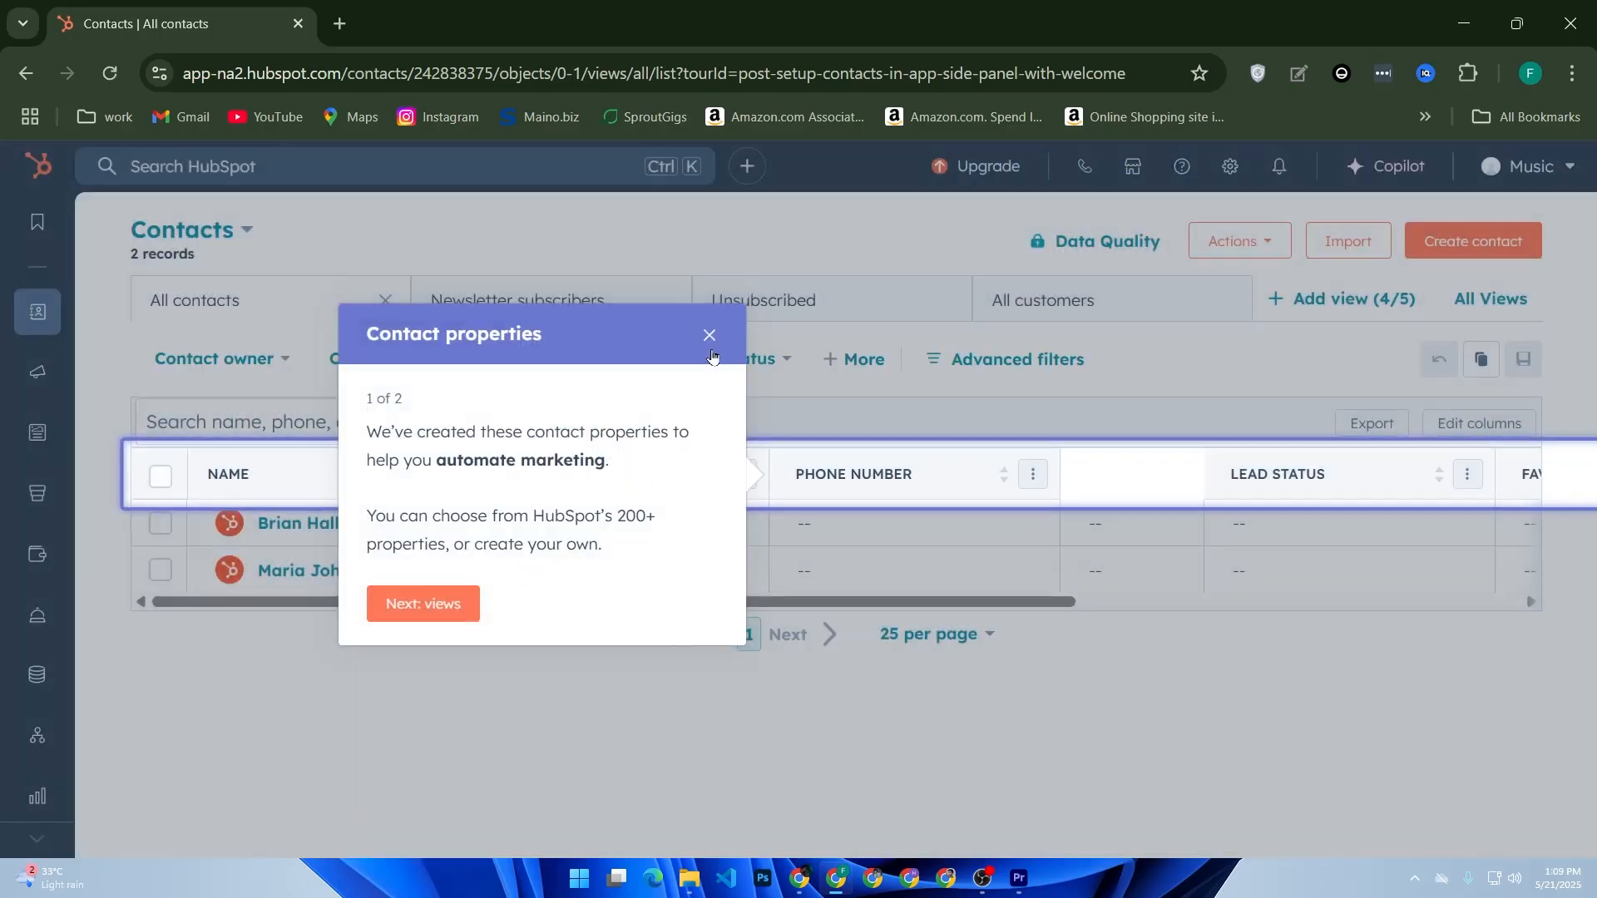
pyautogui.click(709, 336)
pyautogui.click(673, 351)
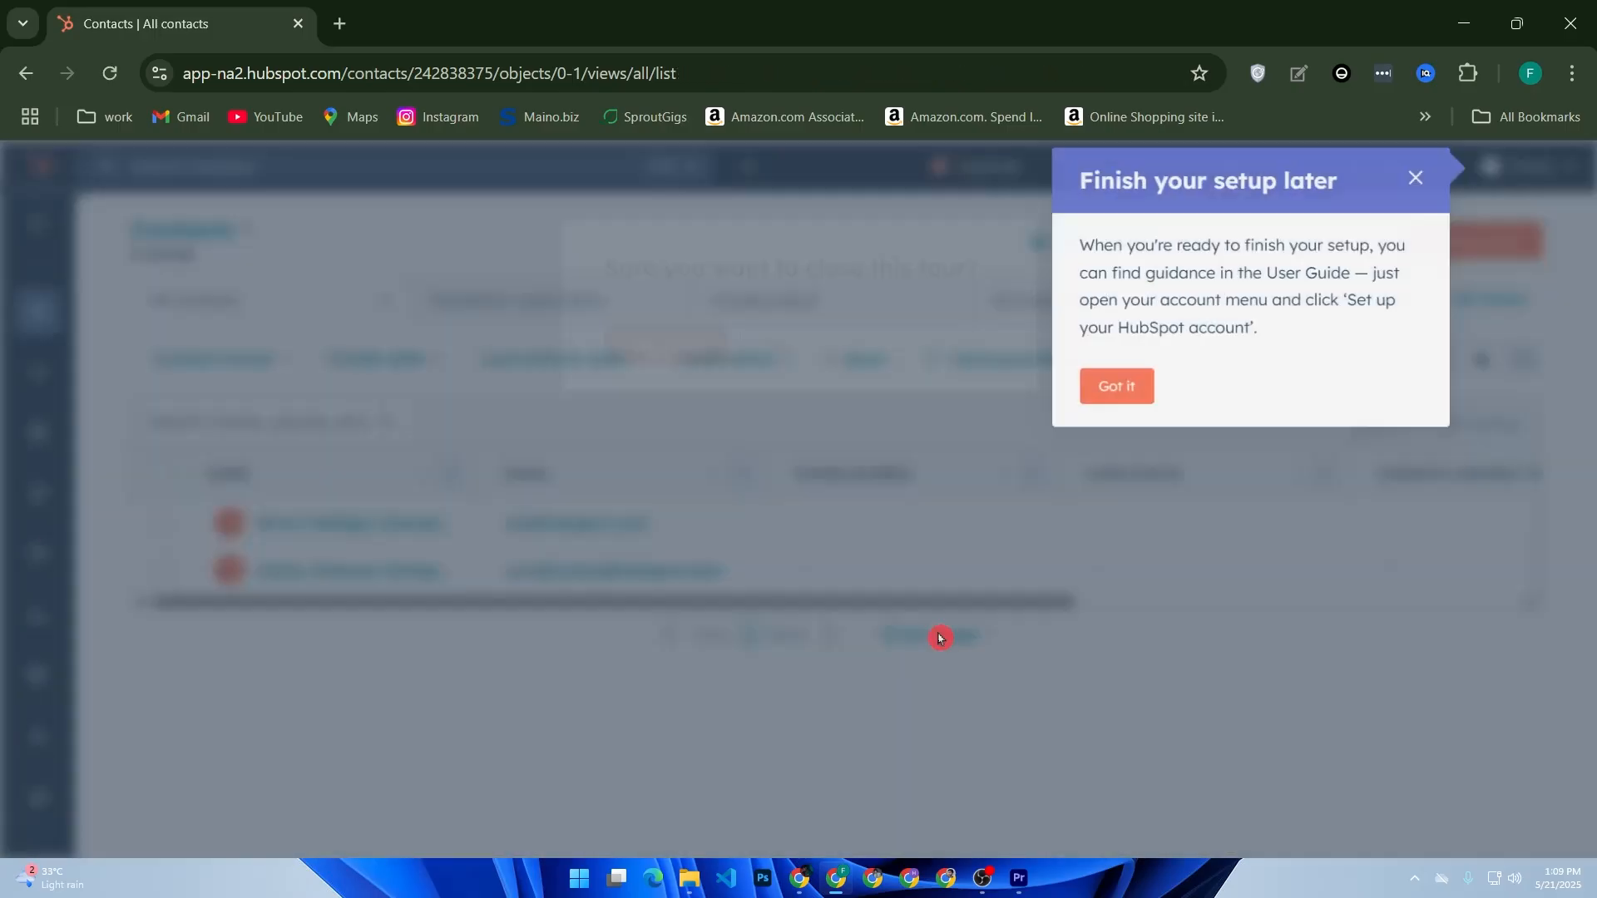
pyautogui.click(1081, 382)
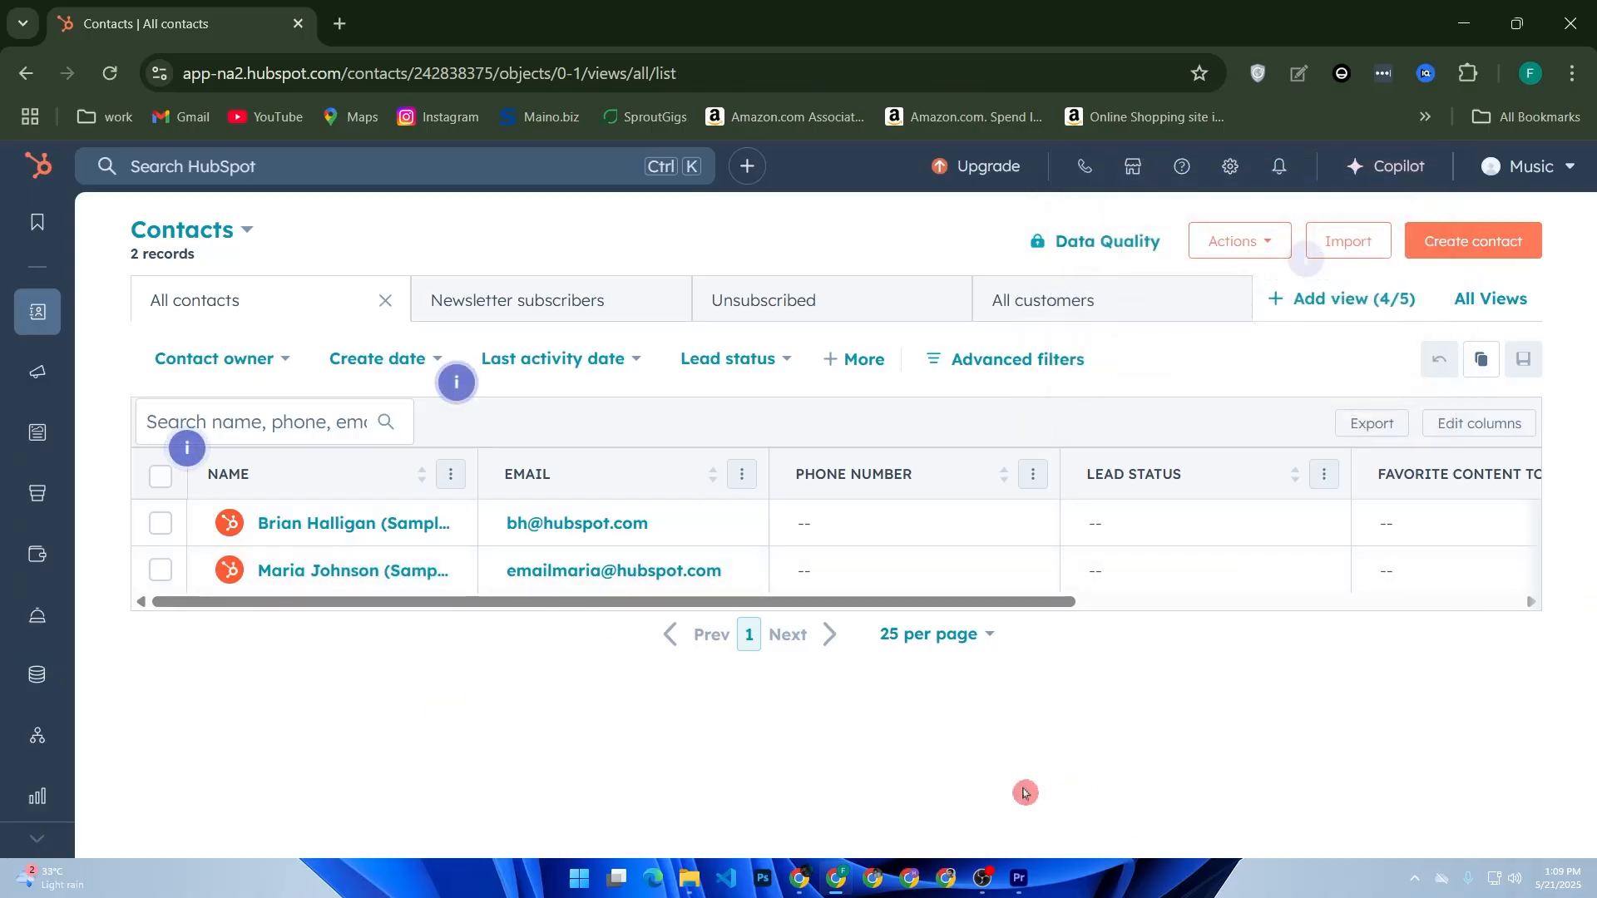
pyautogui.click(1479, 247)
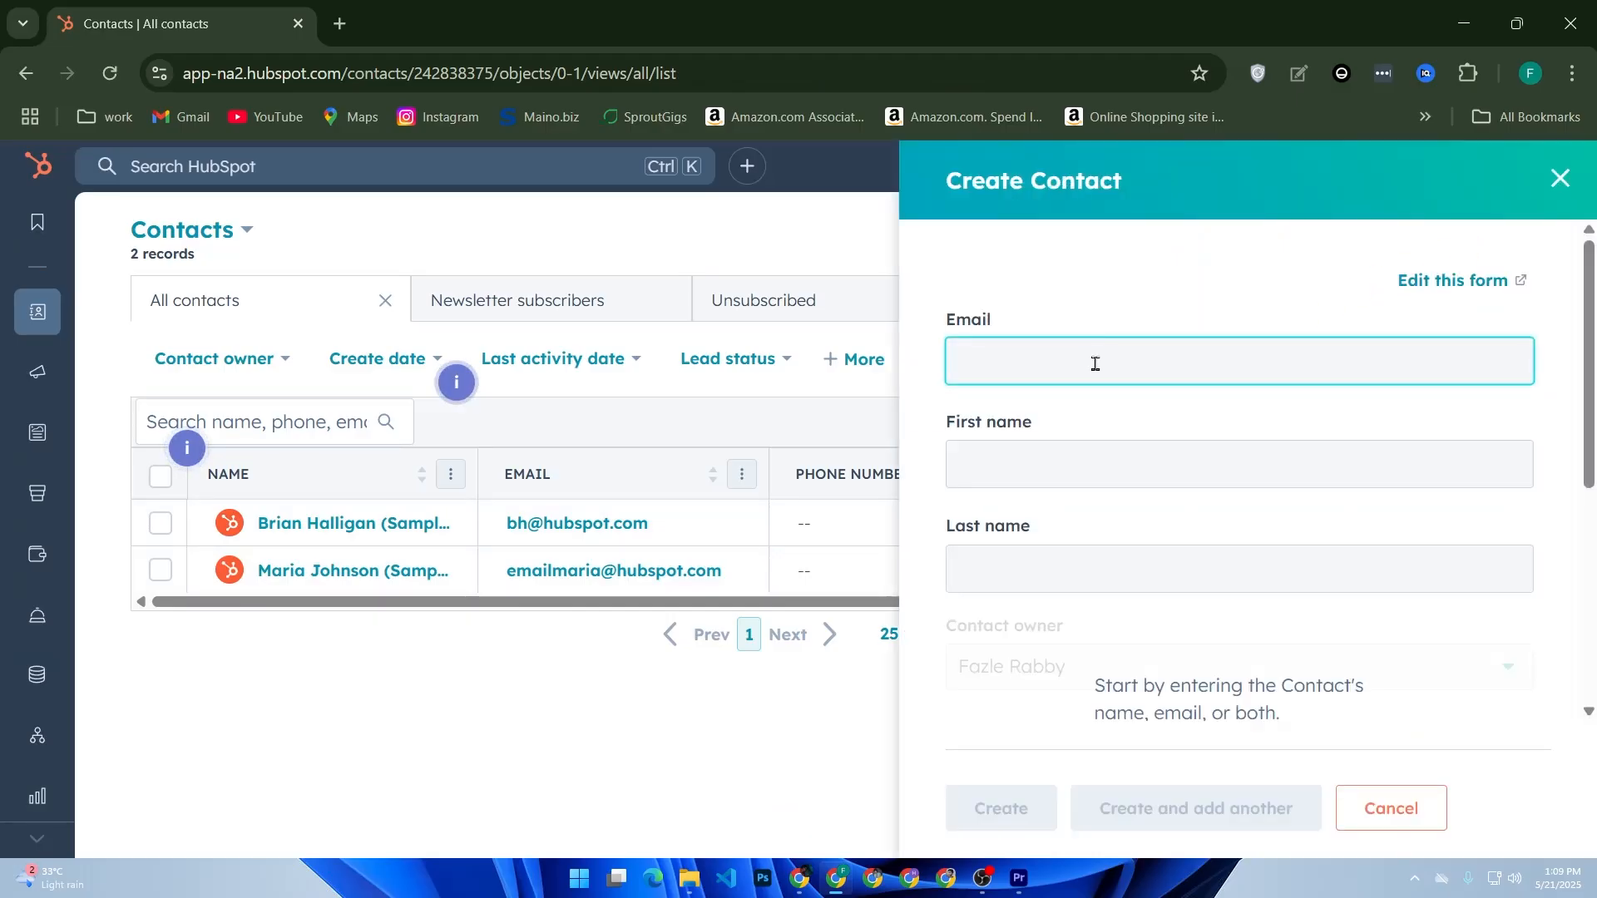
# - Focus the First name and Last name fields and scroll through the blank Create Contact panel
pyautogui.click(1018, 471)
pyautogui.click(1029, 562)
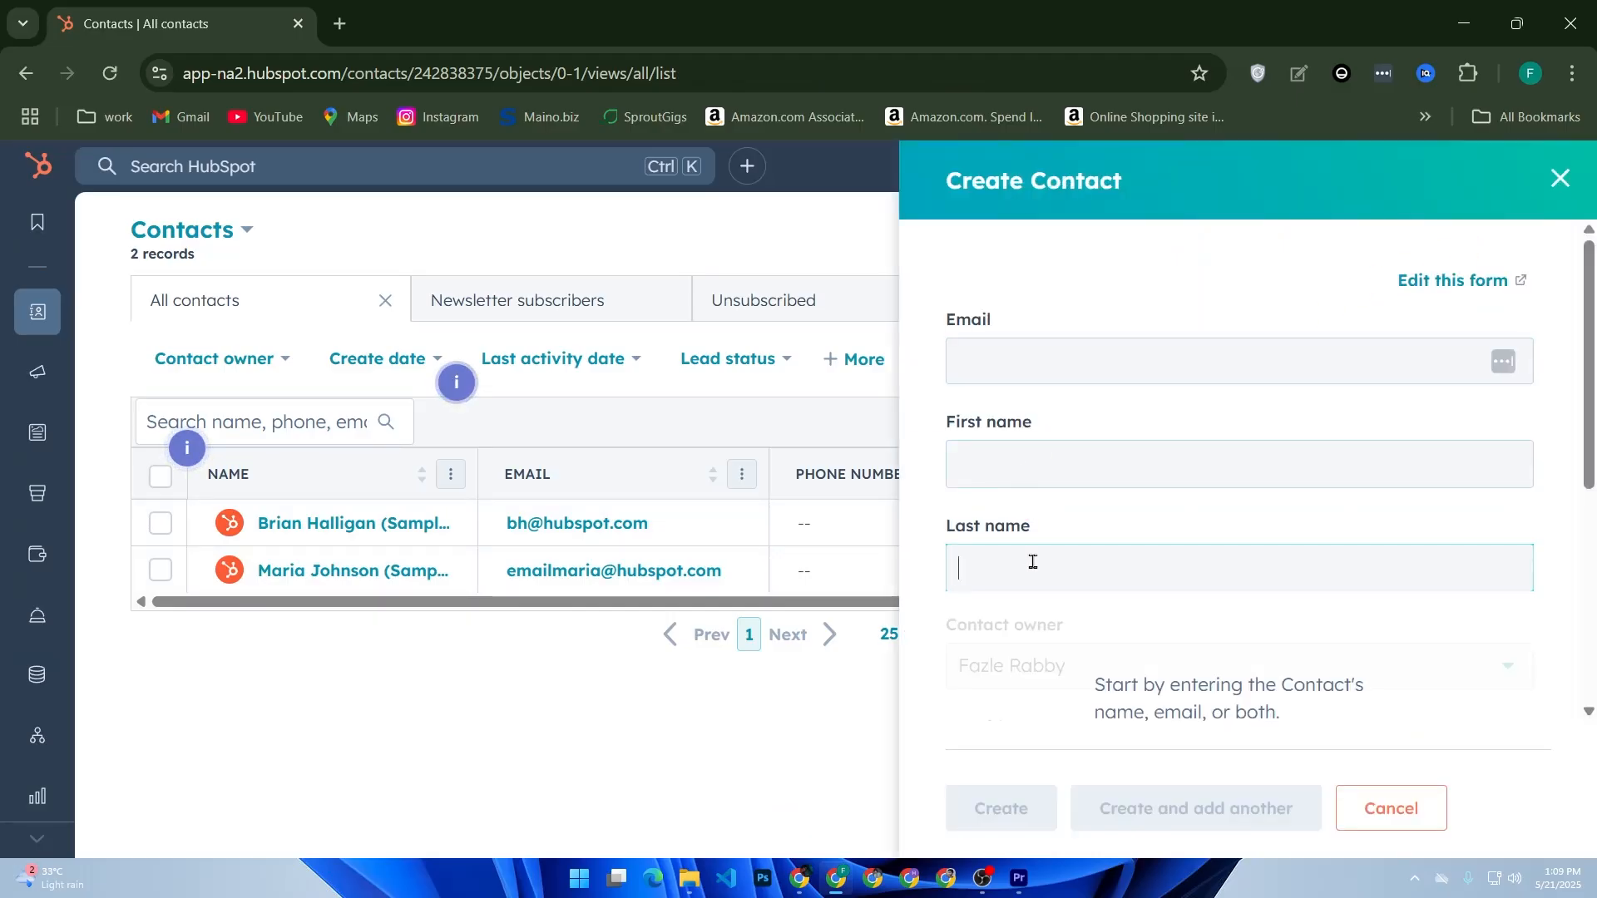
pyautogui.scroll(-2, 1185, 626)
pyautogui.scroll(-2, 1185, 626)
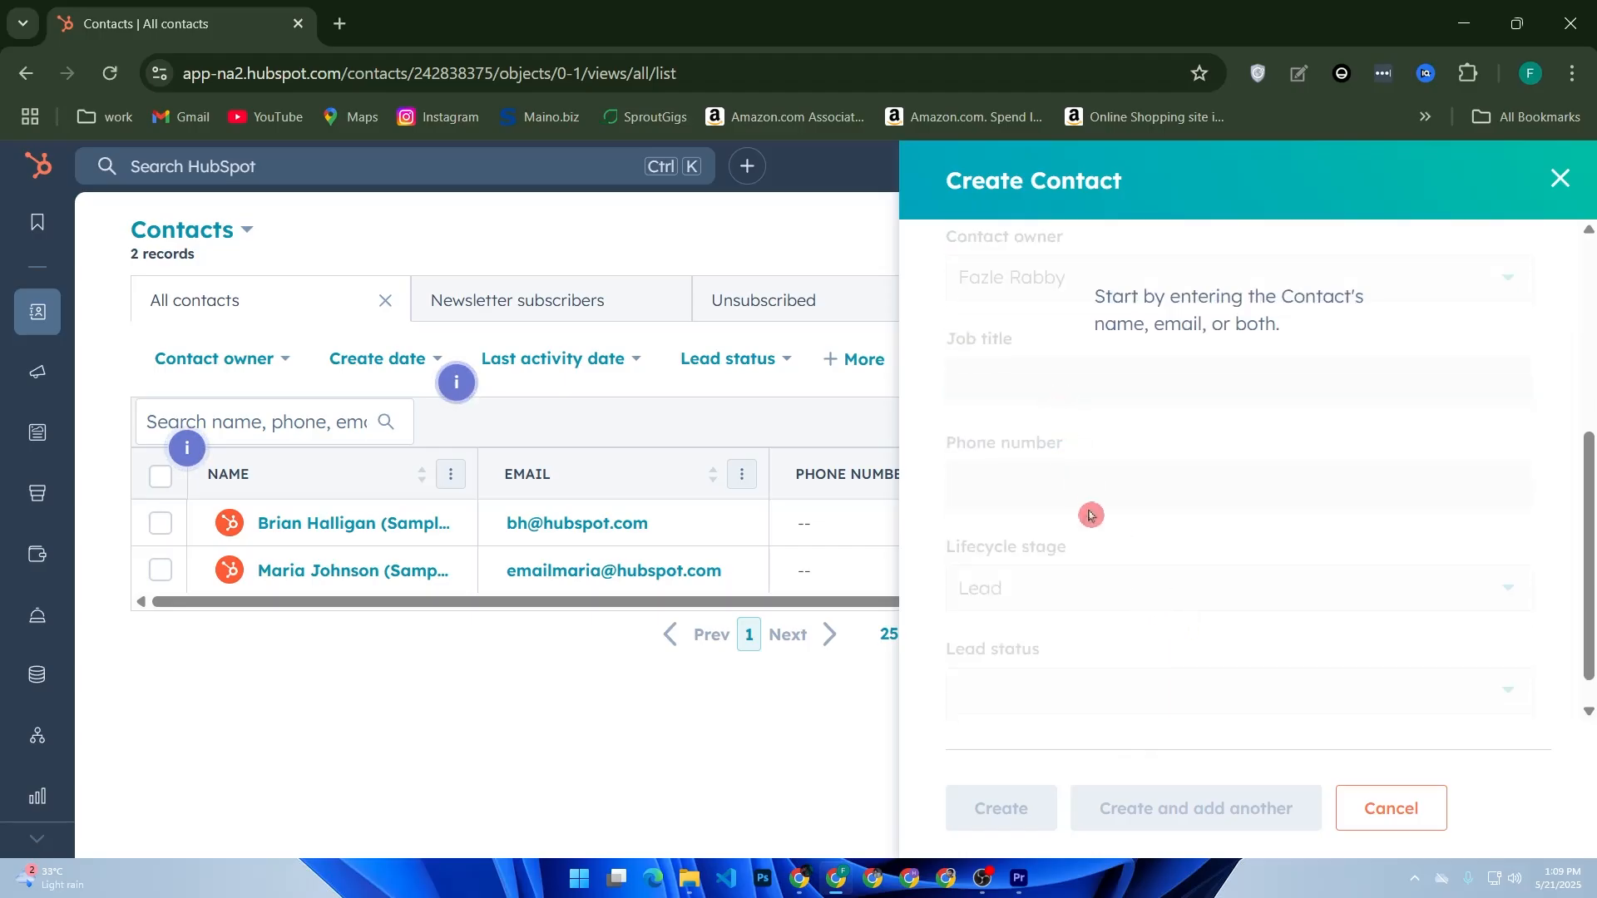
pyautogui.scroll(-1, 1135, 504)
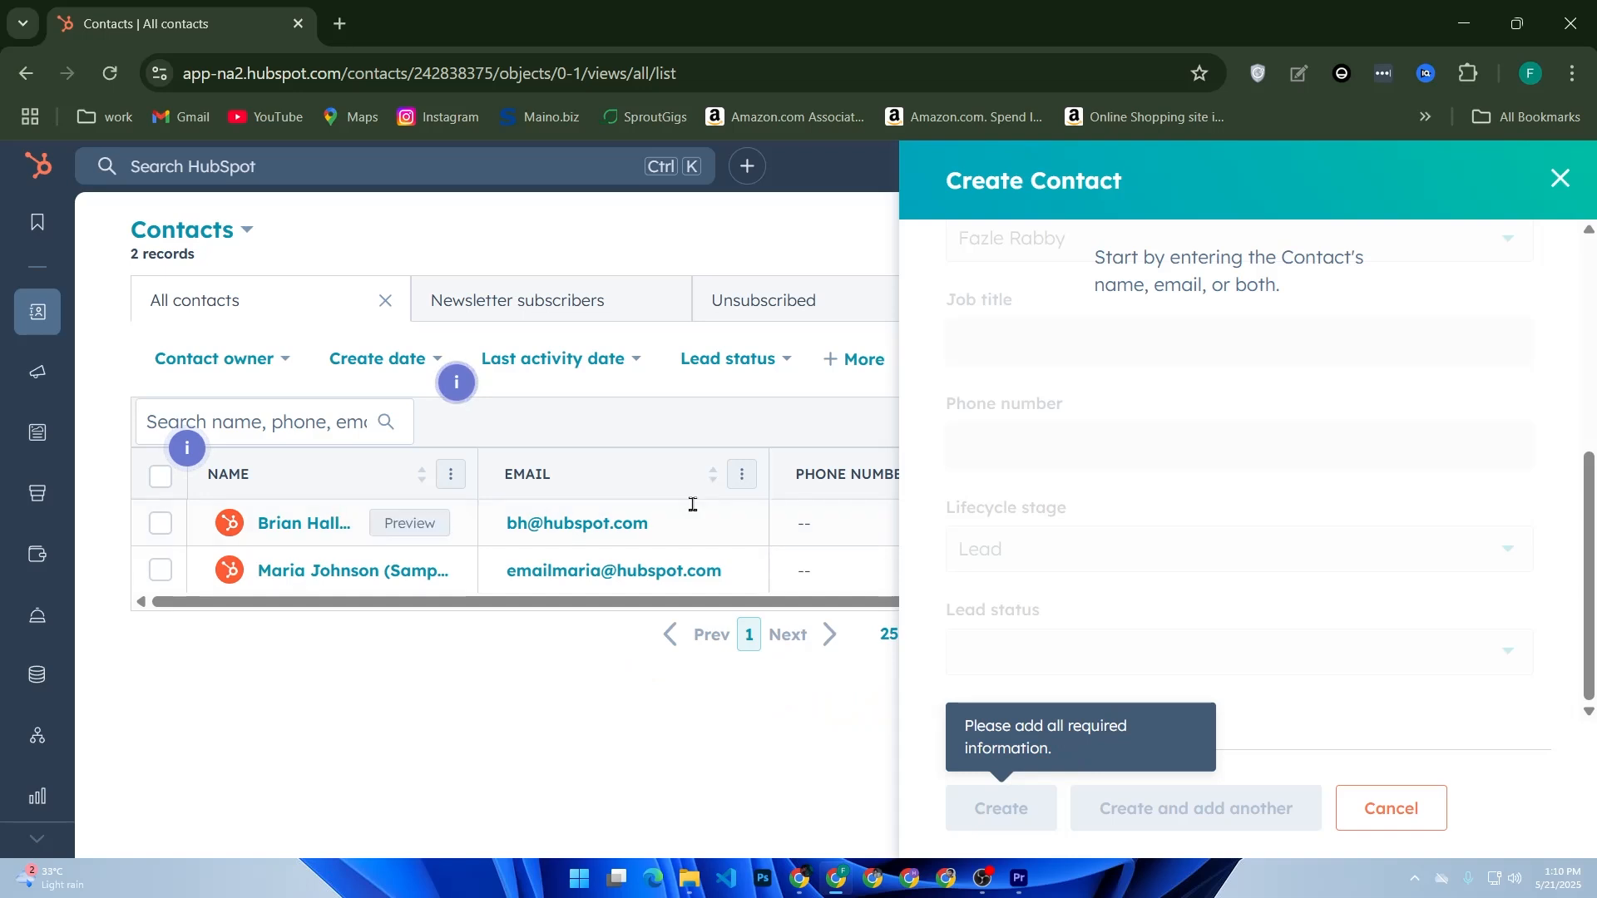
pyautogui.moveTo(15, 334)
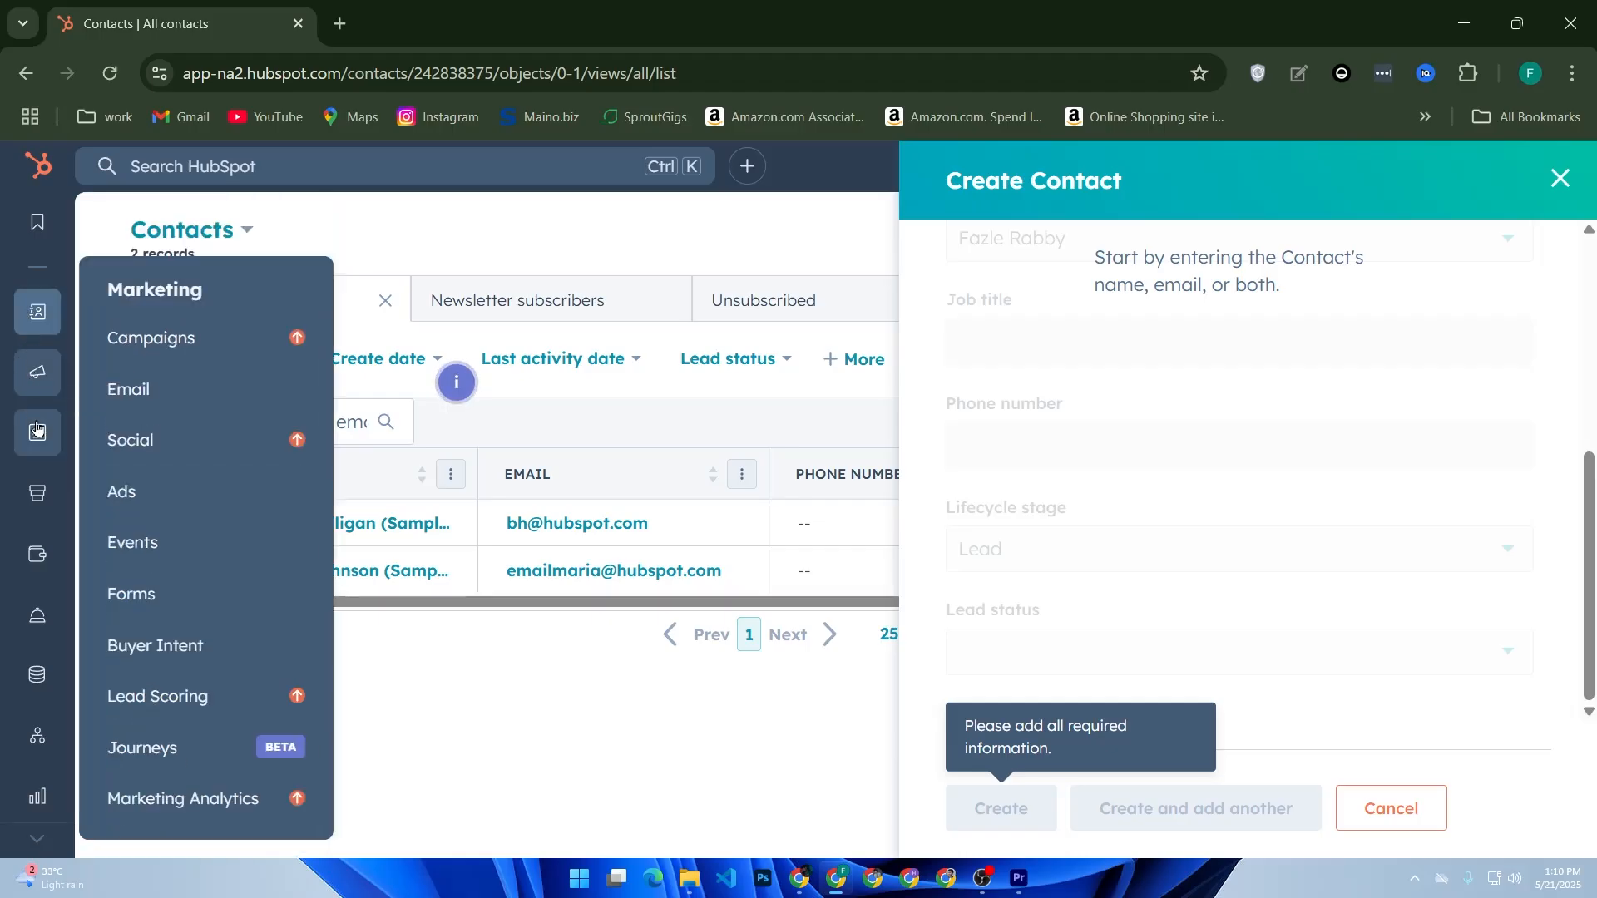
# - Switch to the empty Deals list through the CRM sidebar menu
pyautogui.moveTo(29, 450)
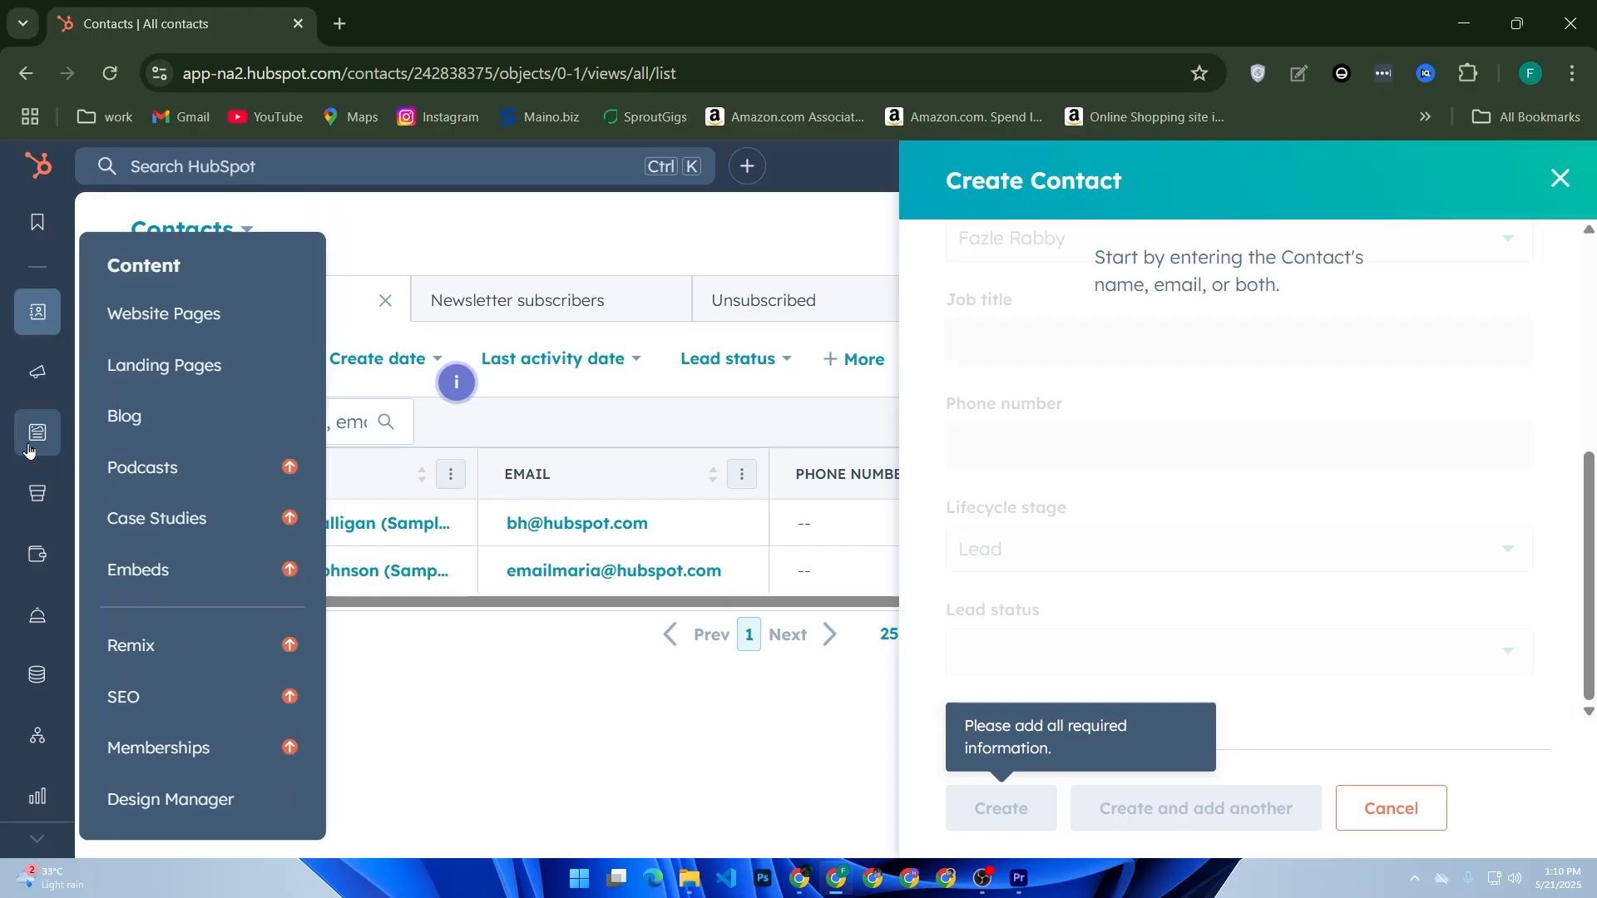
pyautogui.moveTo(38, 499)
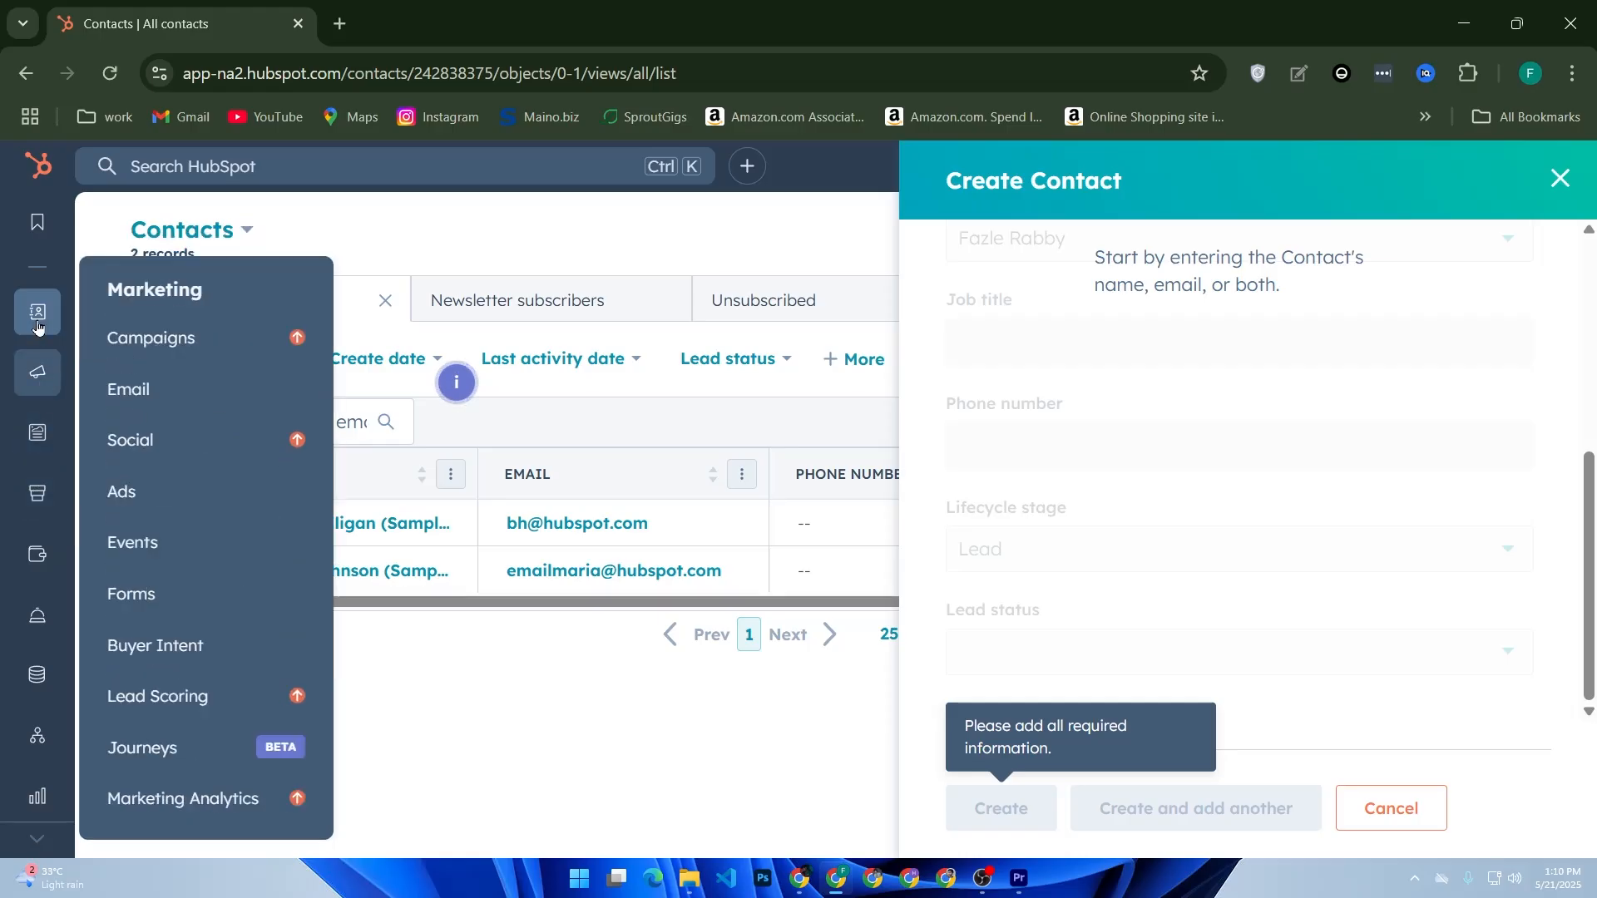
pyautogui.click(172, 387)
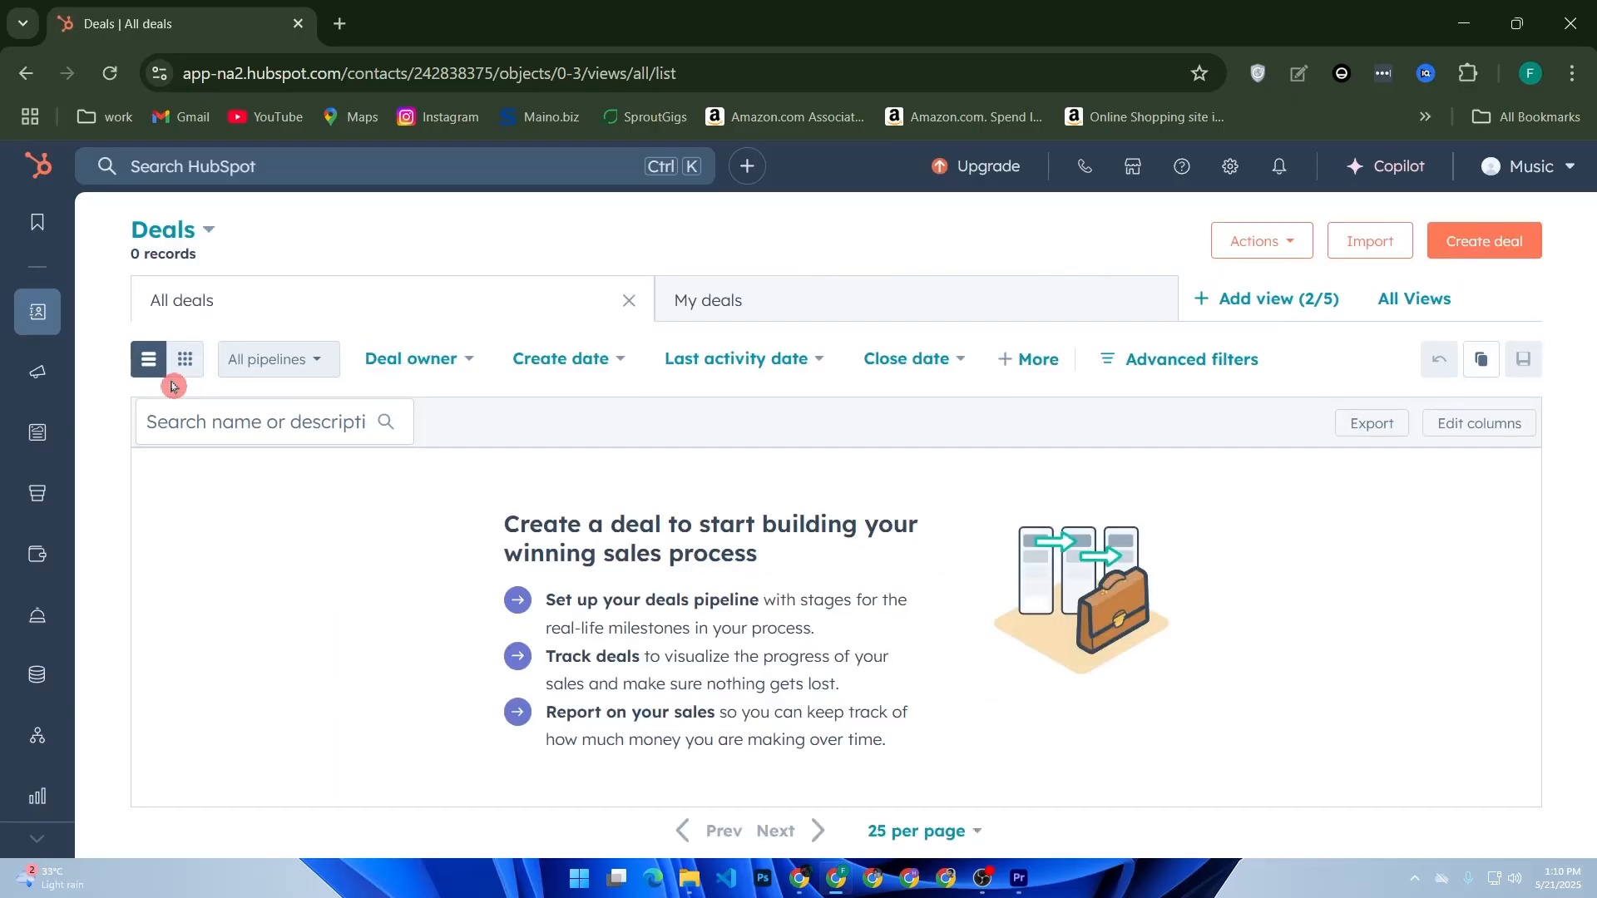
# - Start a new deal, bringing up the pipeline setup prompt
pyautogui.click(1522, 241)
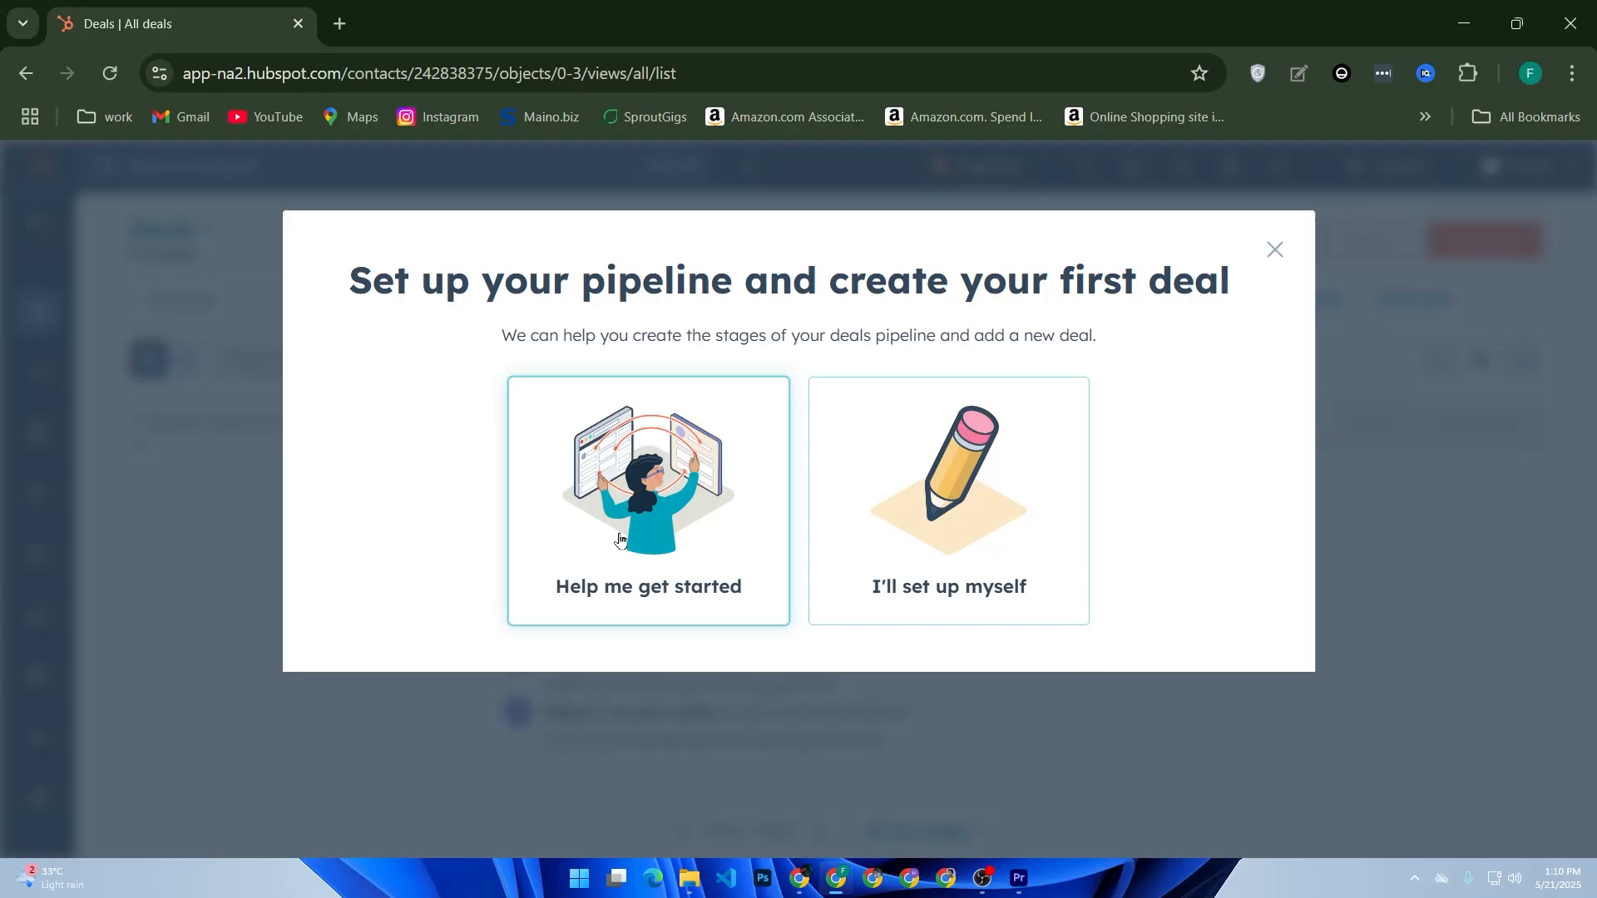
# - Choose self setup to get a blank Create Deal form on Sales Pipeline, Appointment Scheduled
pyautogui.click(949, 545)
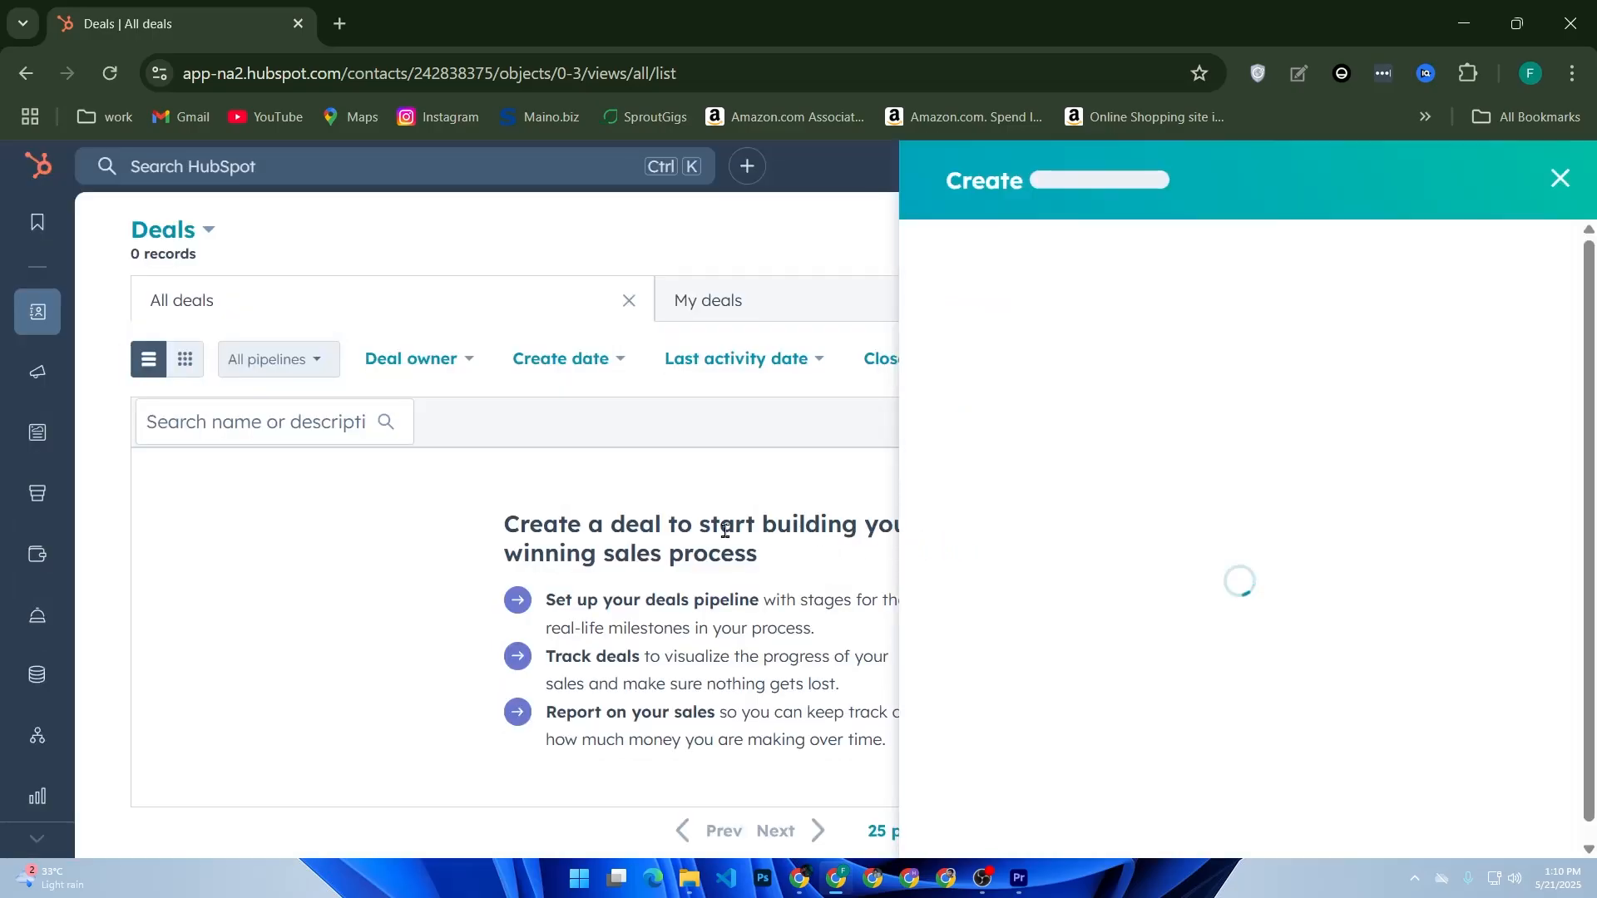
pyautogui.scroll(-10, 1189, 449)
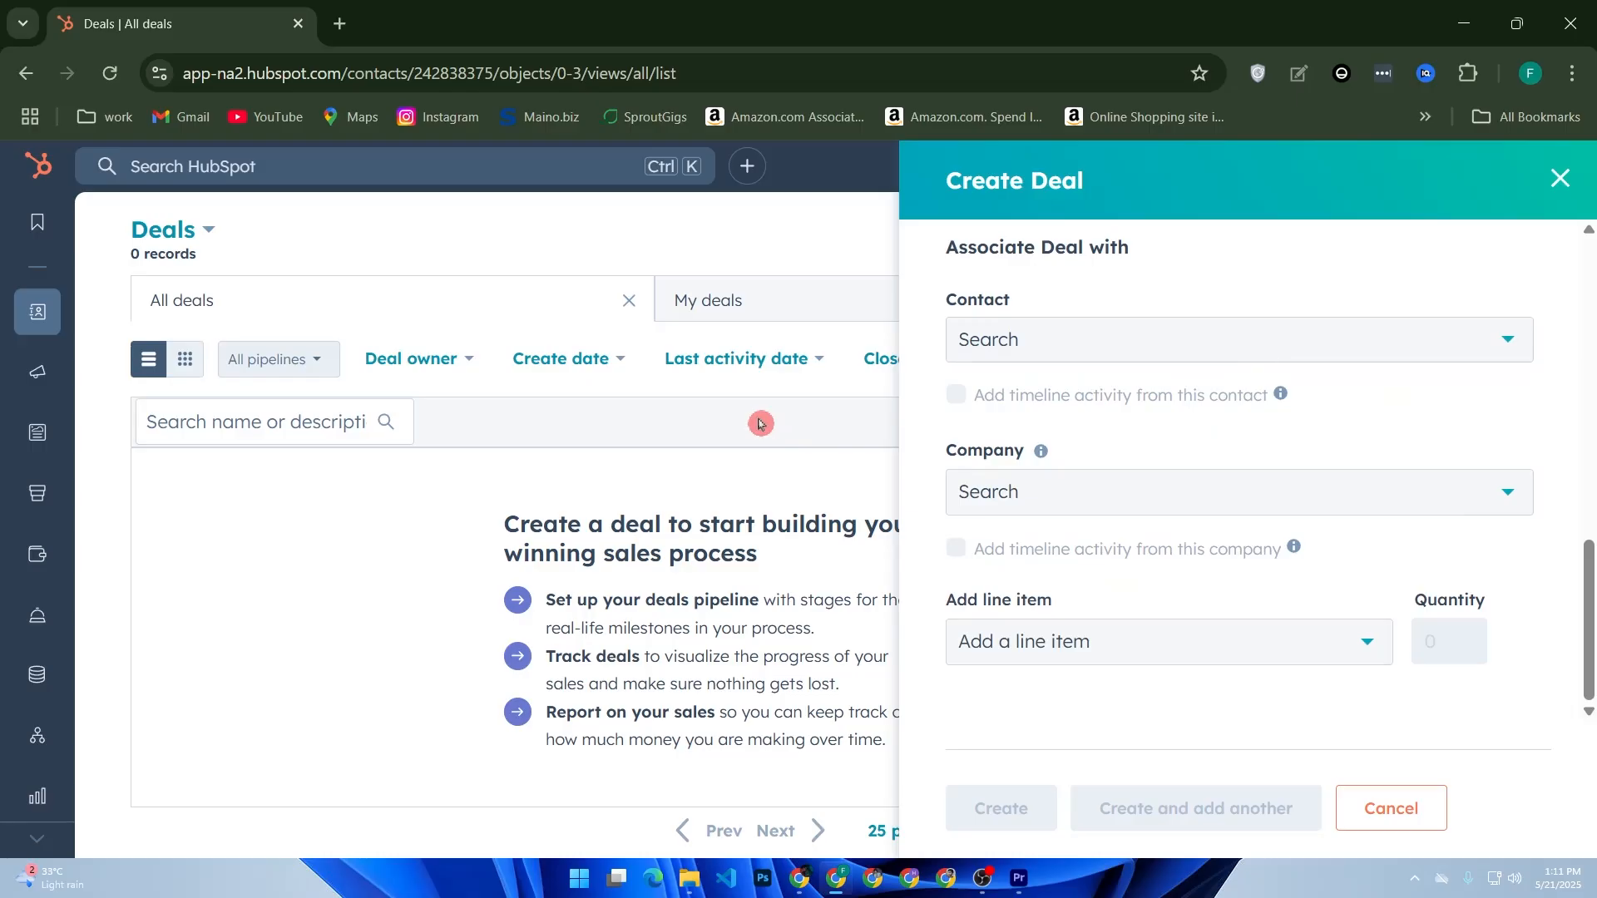
pyautogui.scroll(6, 1111, 573)
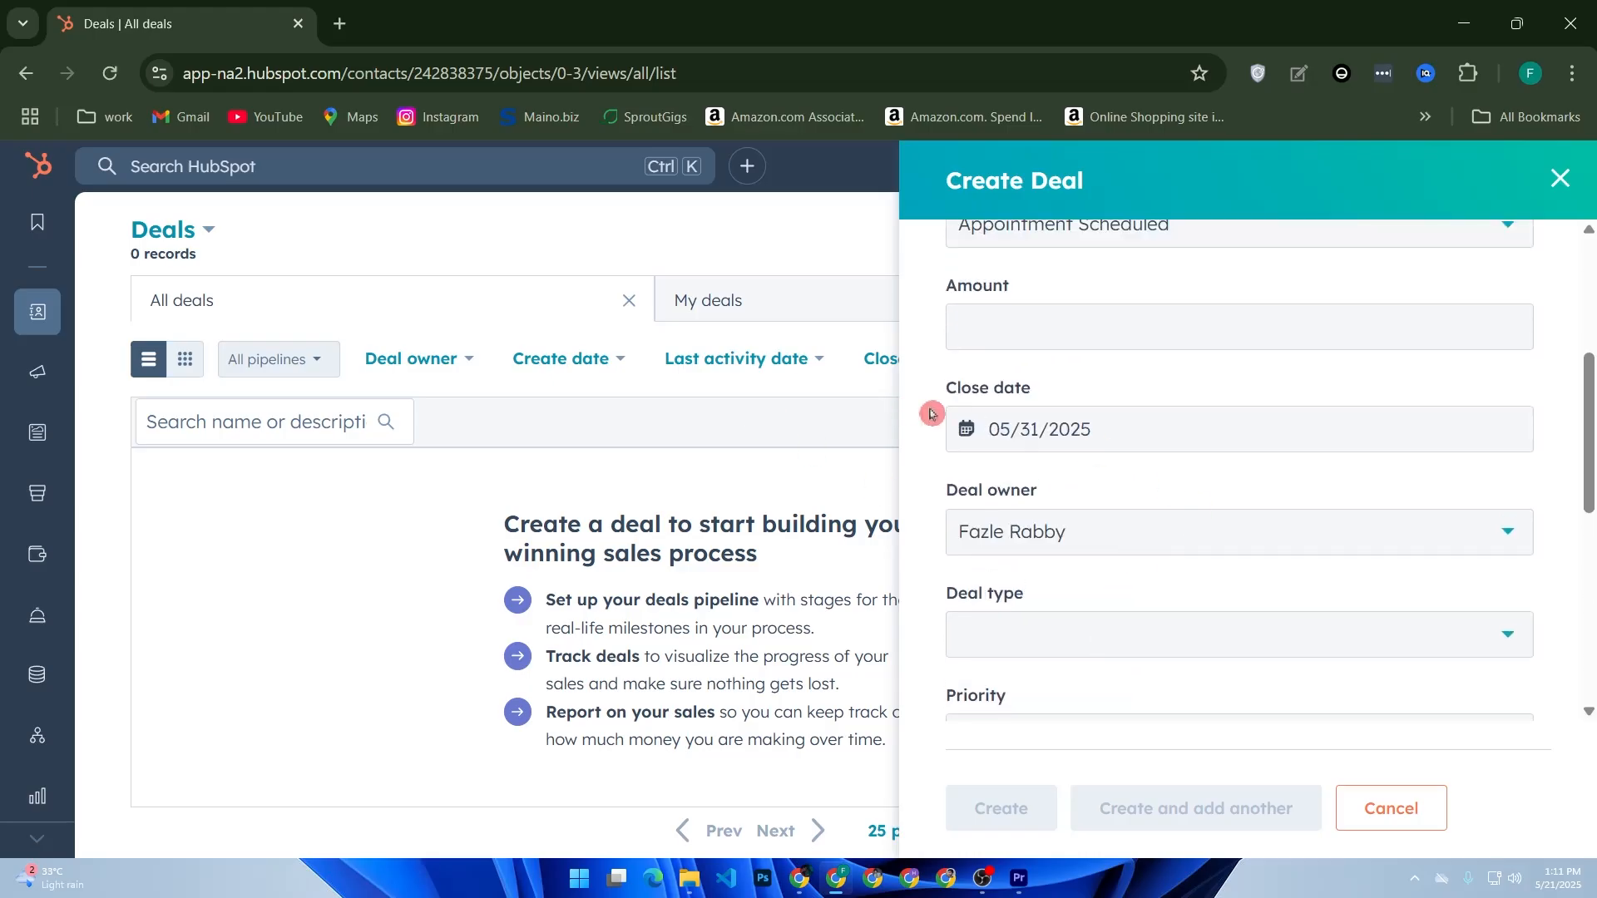
pyautogui.scroll(1, 1031, 502)
pyautogui.scroll(3, 1031, 501)
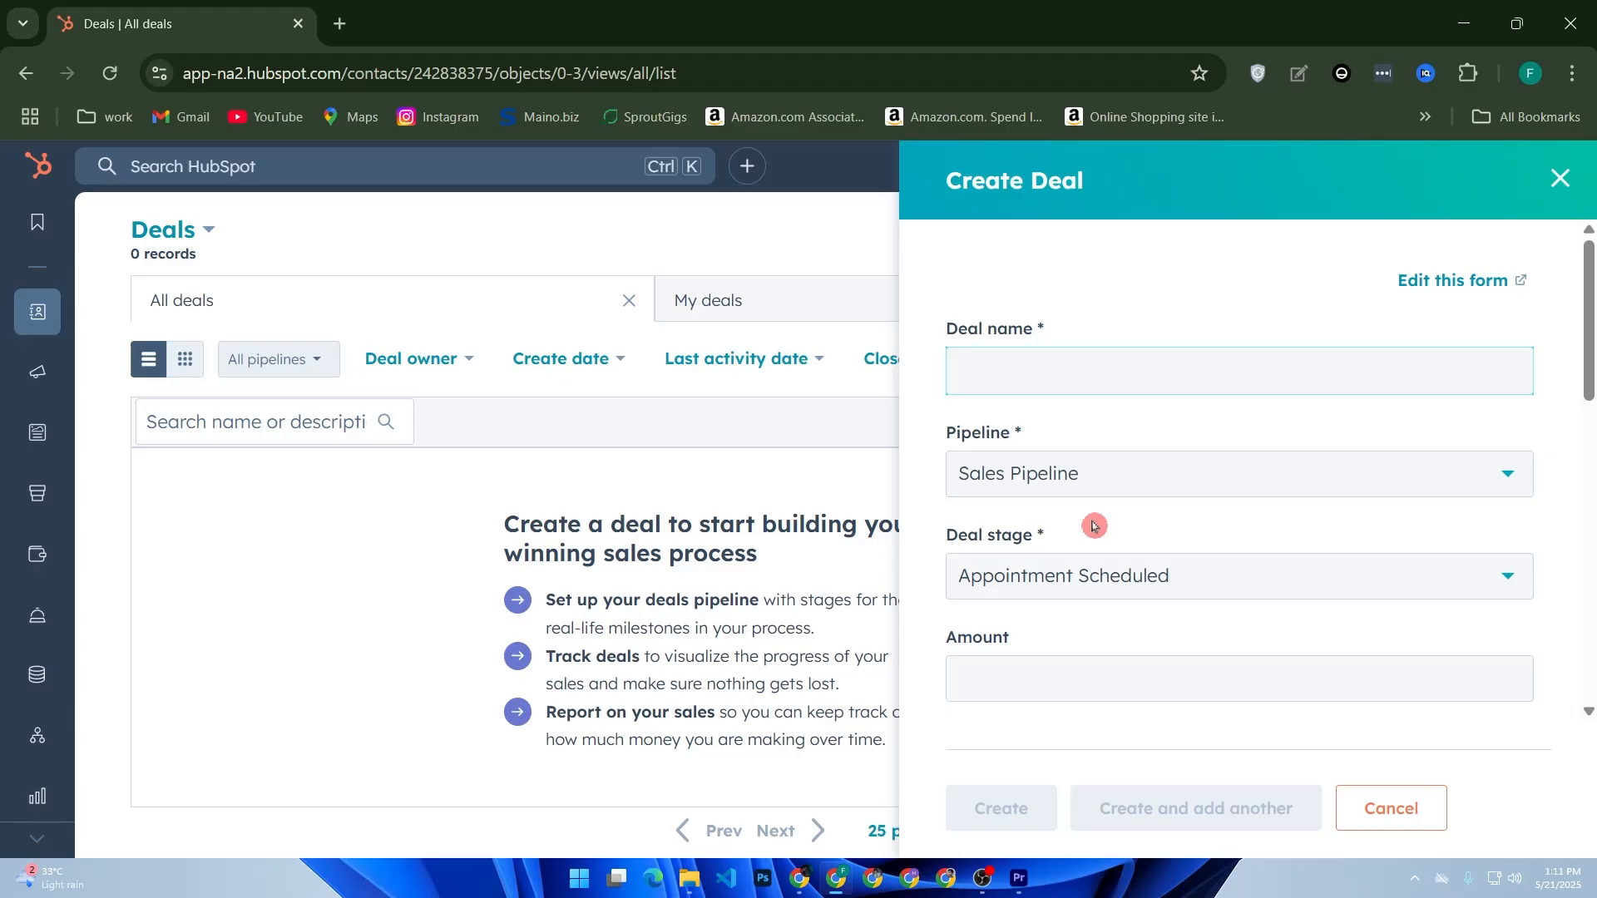
pyautogui.moveTo(49, 385)
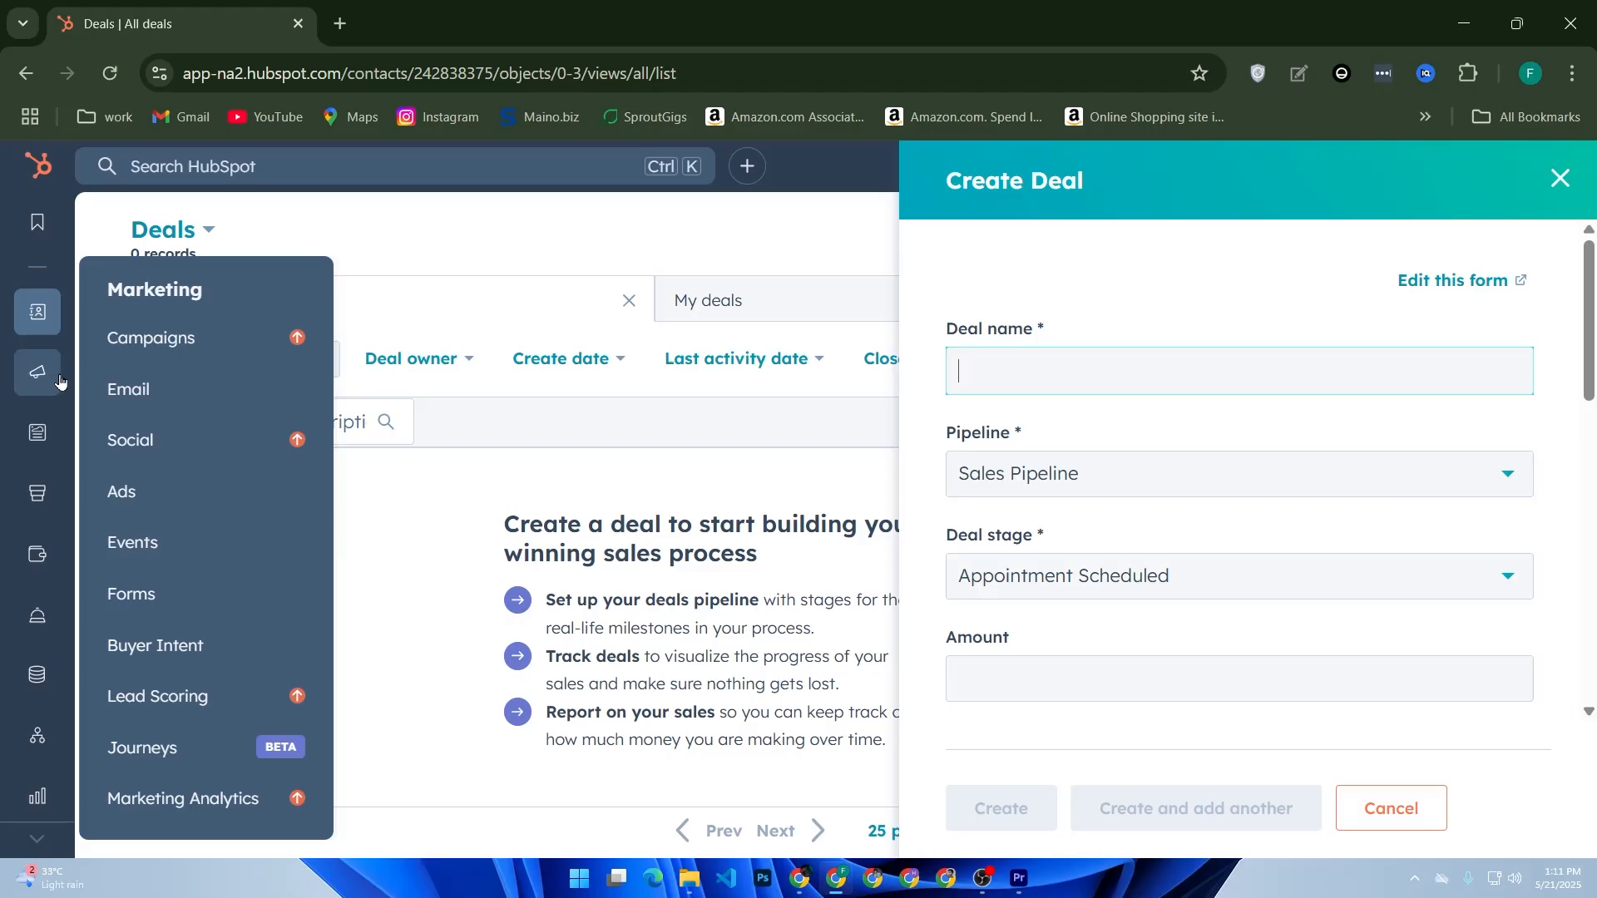
# - Create a new form from Marketing > Forms, choosing to set it up yourself
pyautogui.click(107, 594)
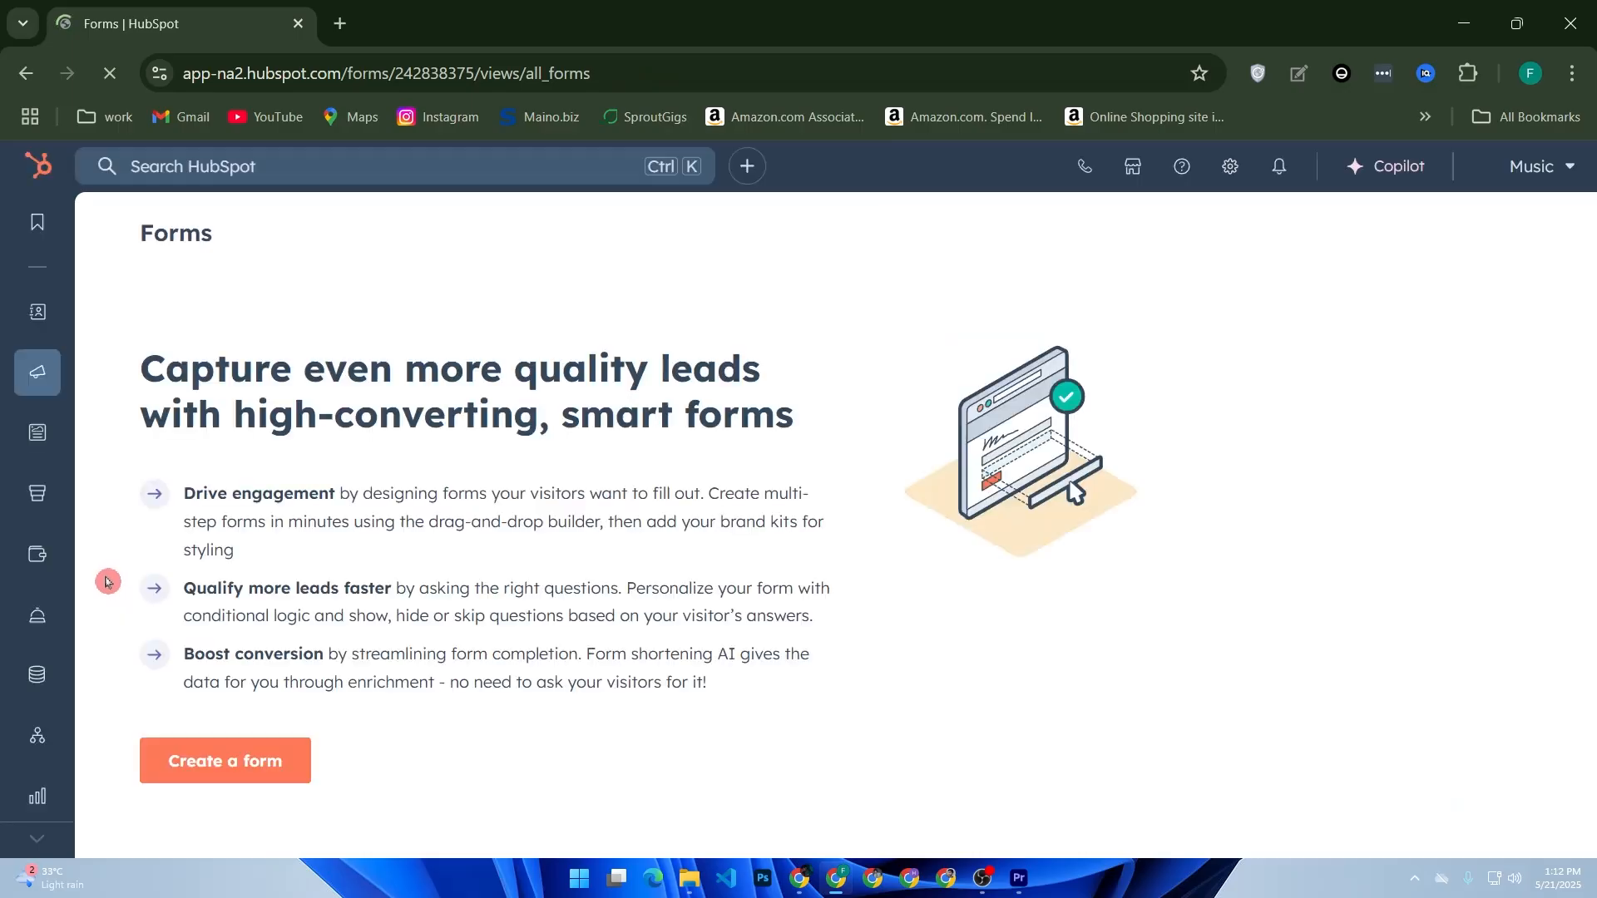
pyautogui.click(223, 765)
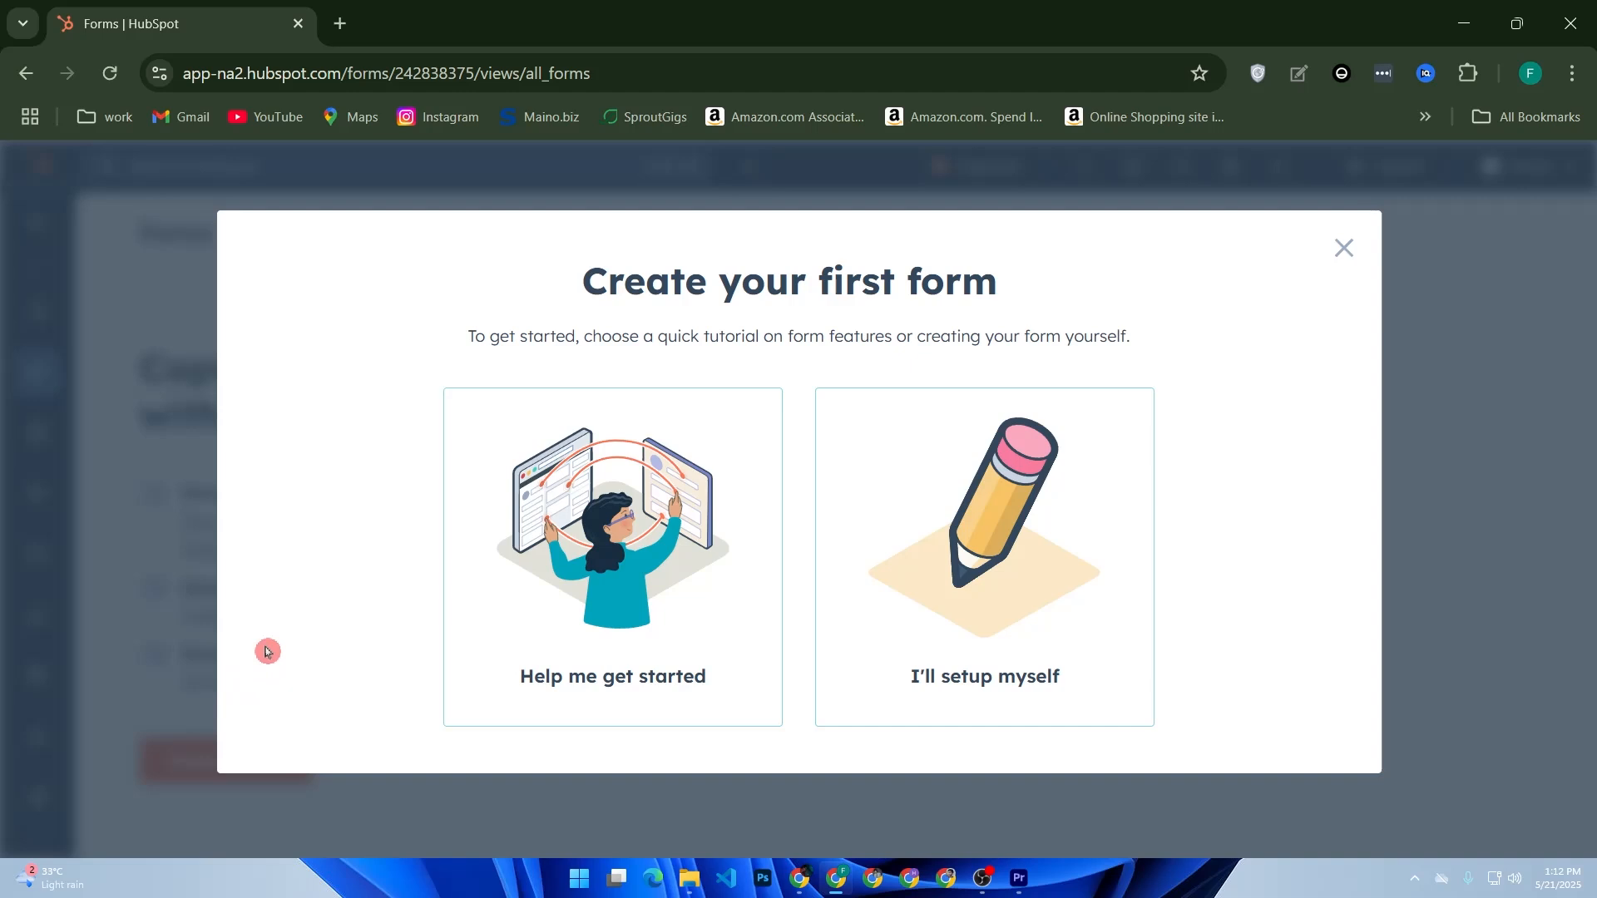
pyautogui.click(1025, 559)
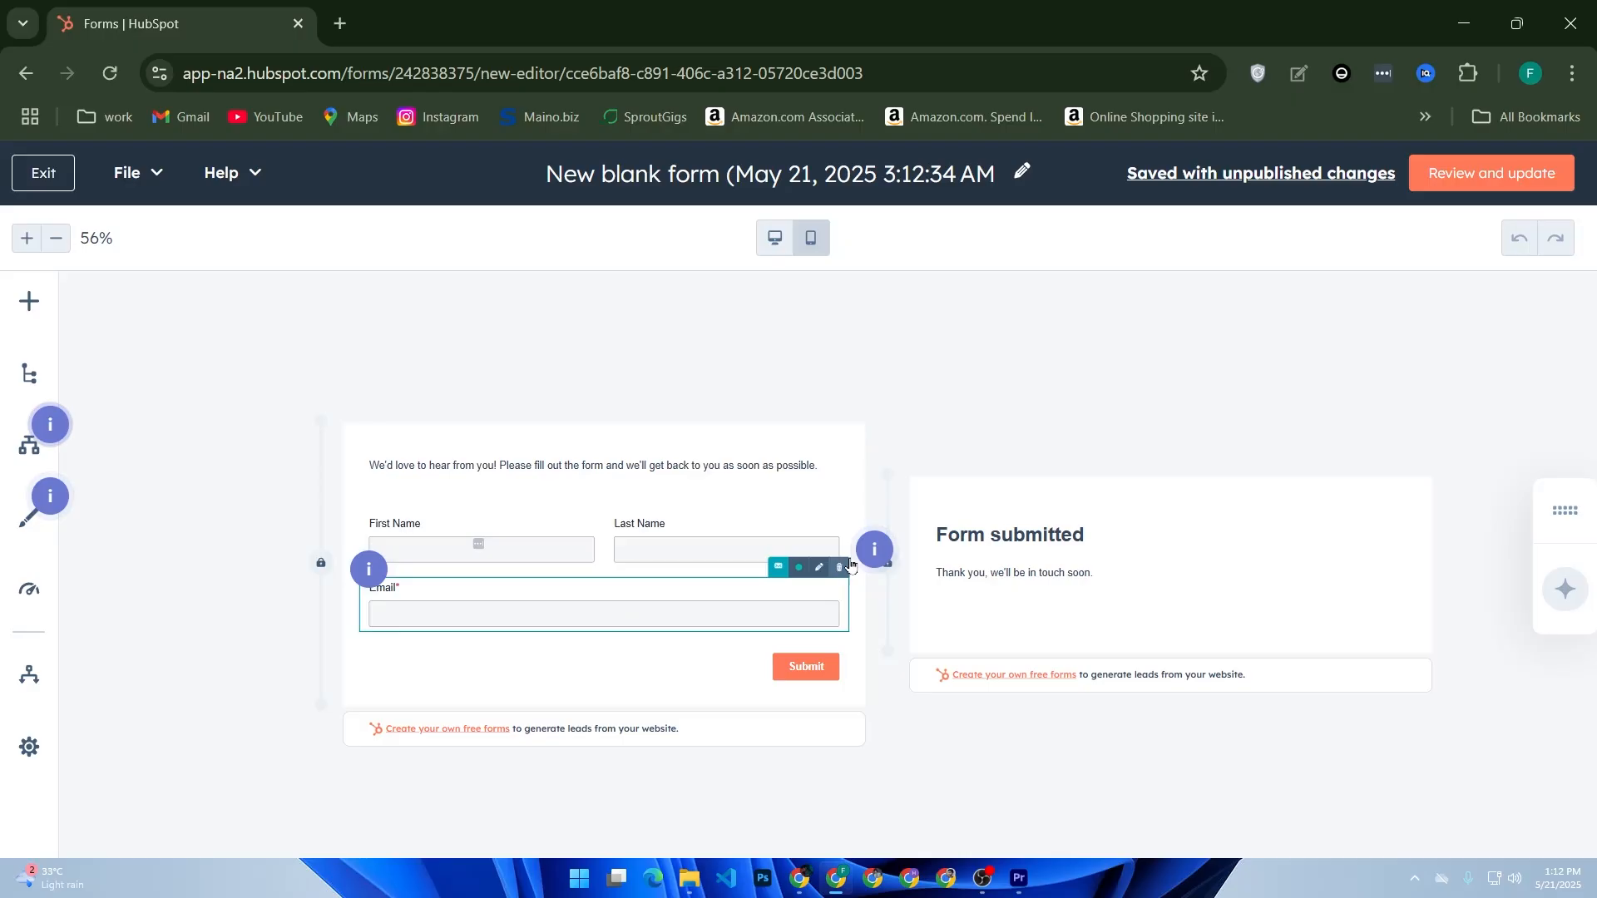
# - Add a Number field to the blank form
pyautogui.click(30, 301)
pyautogui.scroll(-2, 479, 585)
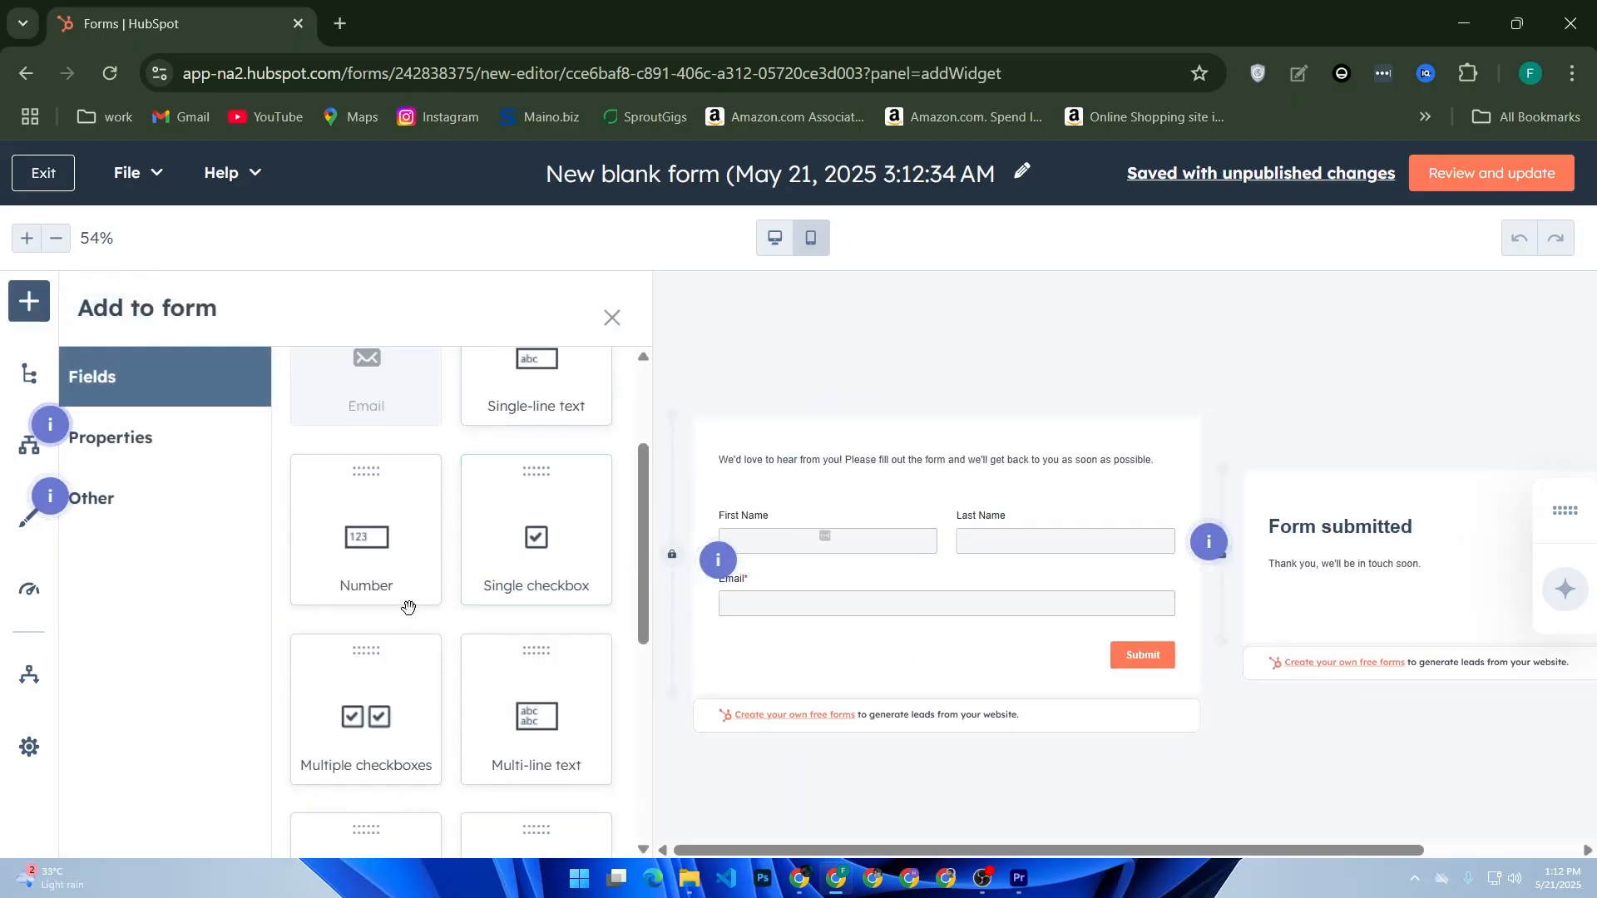
pyautogui.click(372, 530)
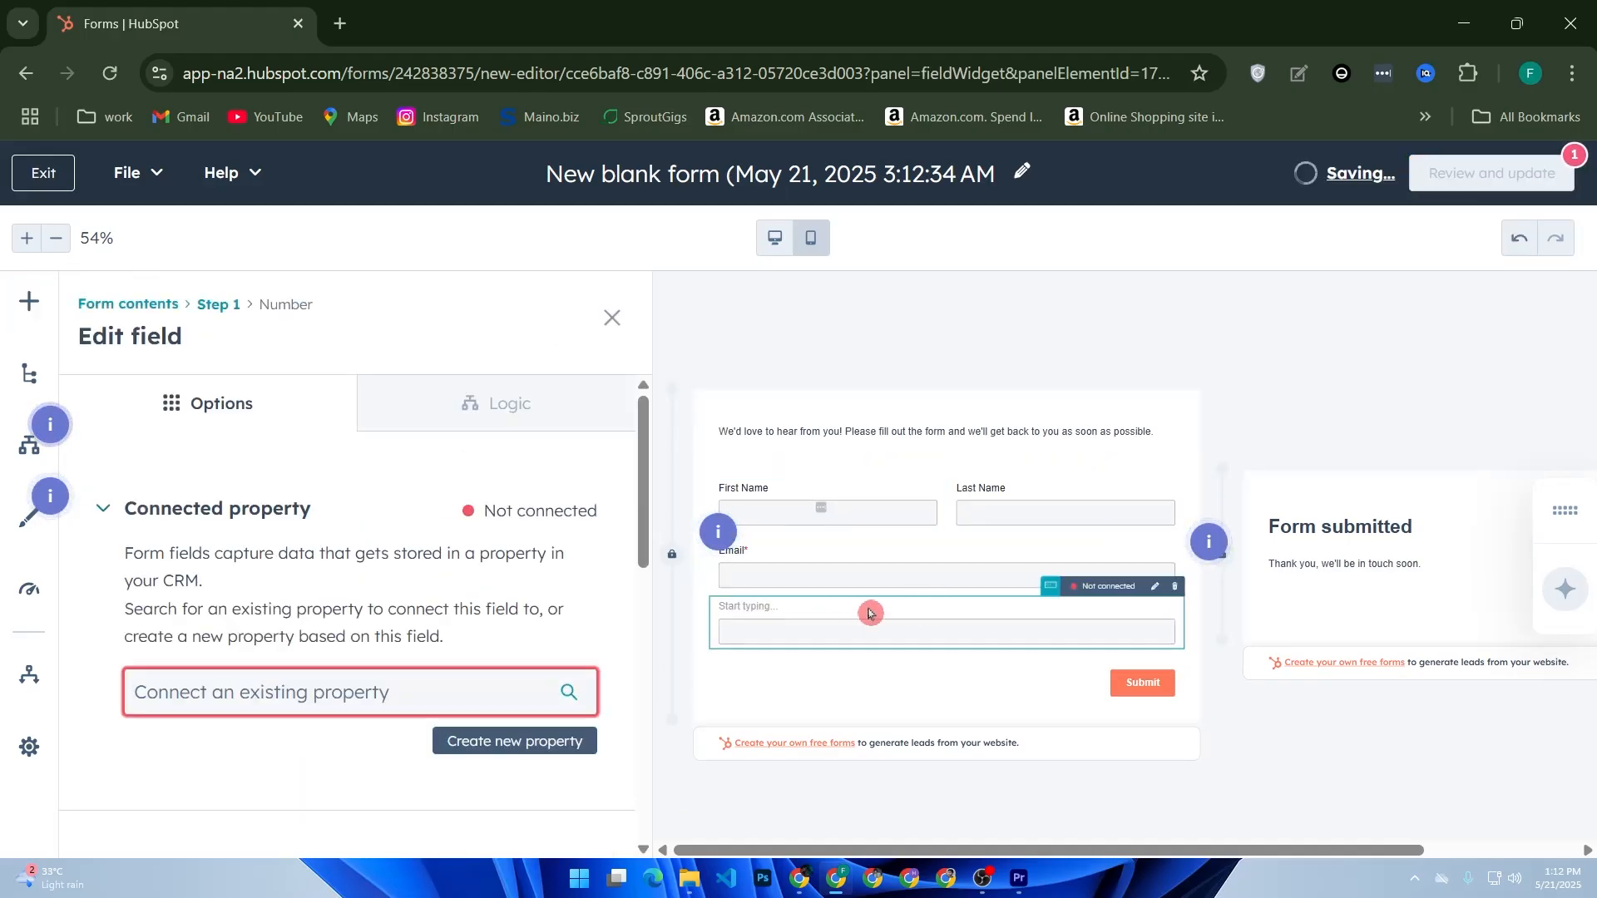
# - Label the field 'Enter your Phone number' and connect it to the Phone Number property
pyautogui.click(787, 605)
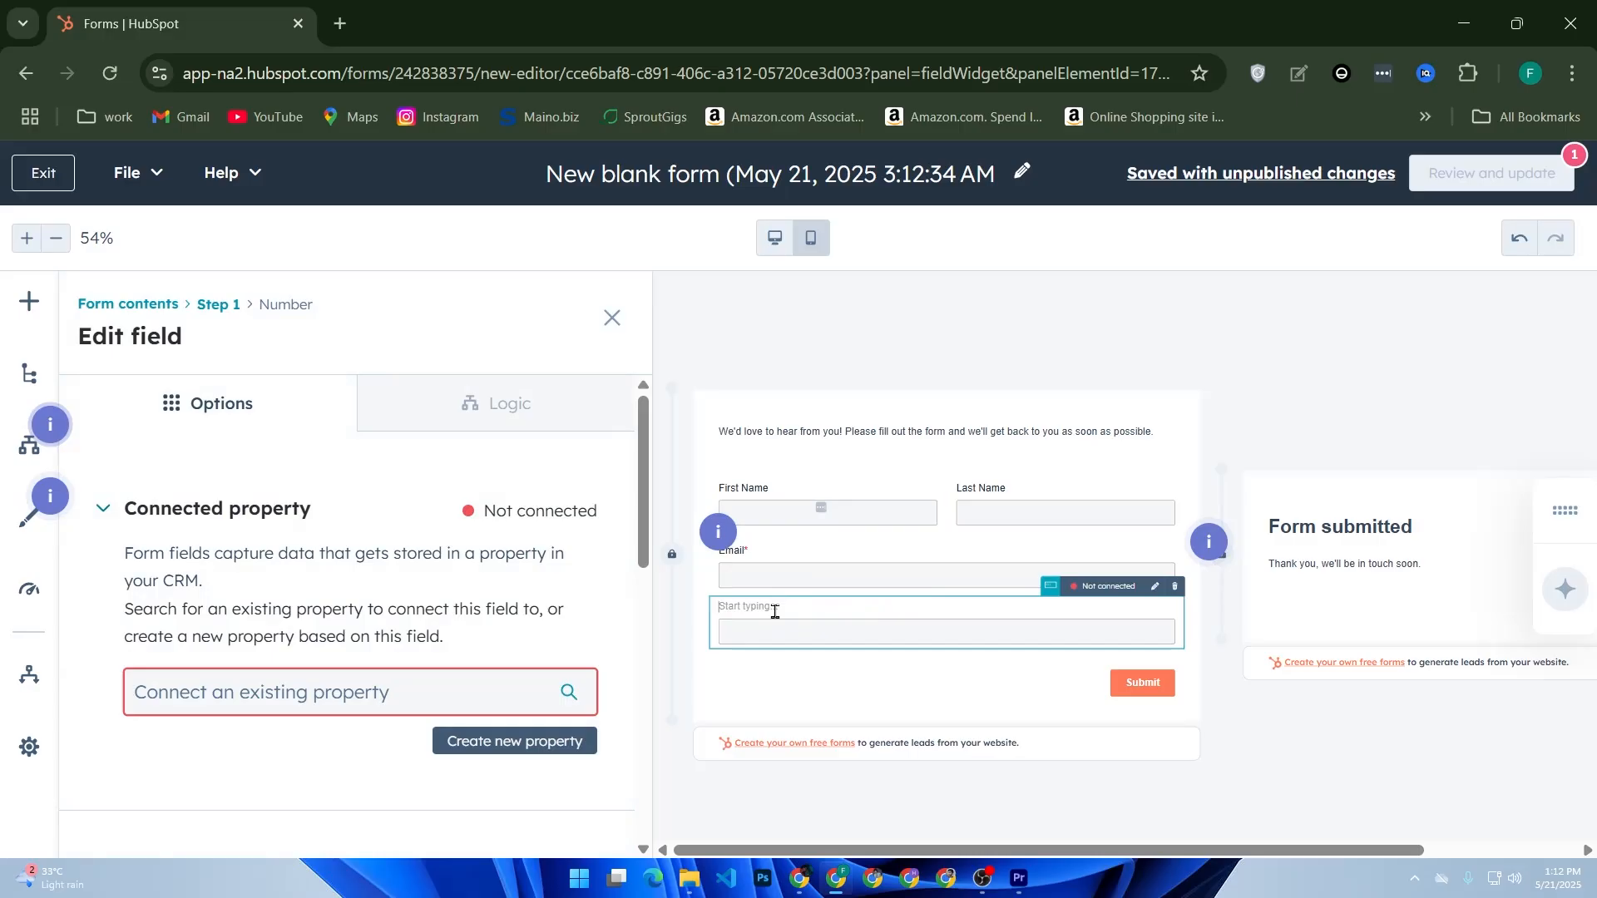
pyautogui.click(776, 616)
pyautogui.write('Enter ypi')
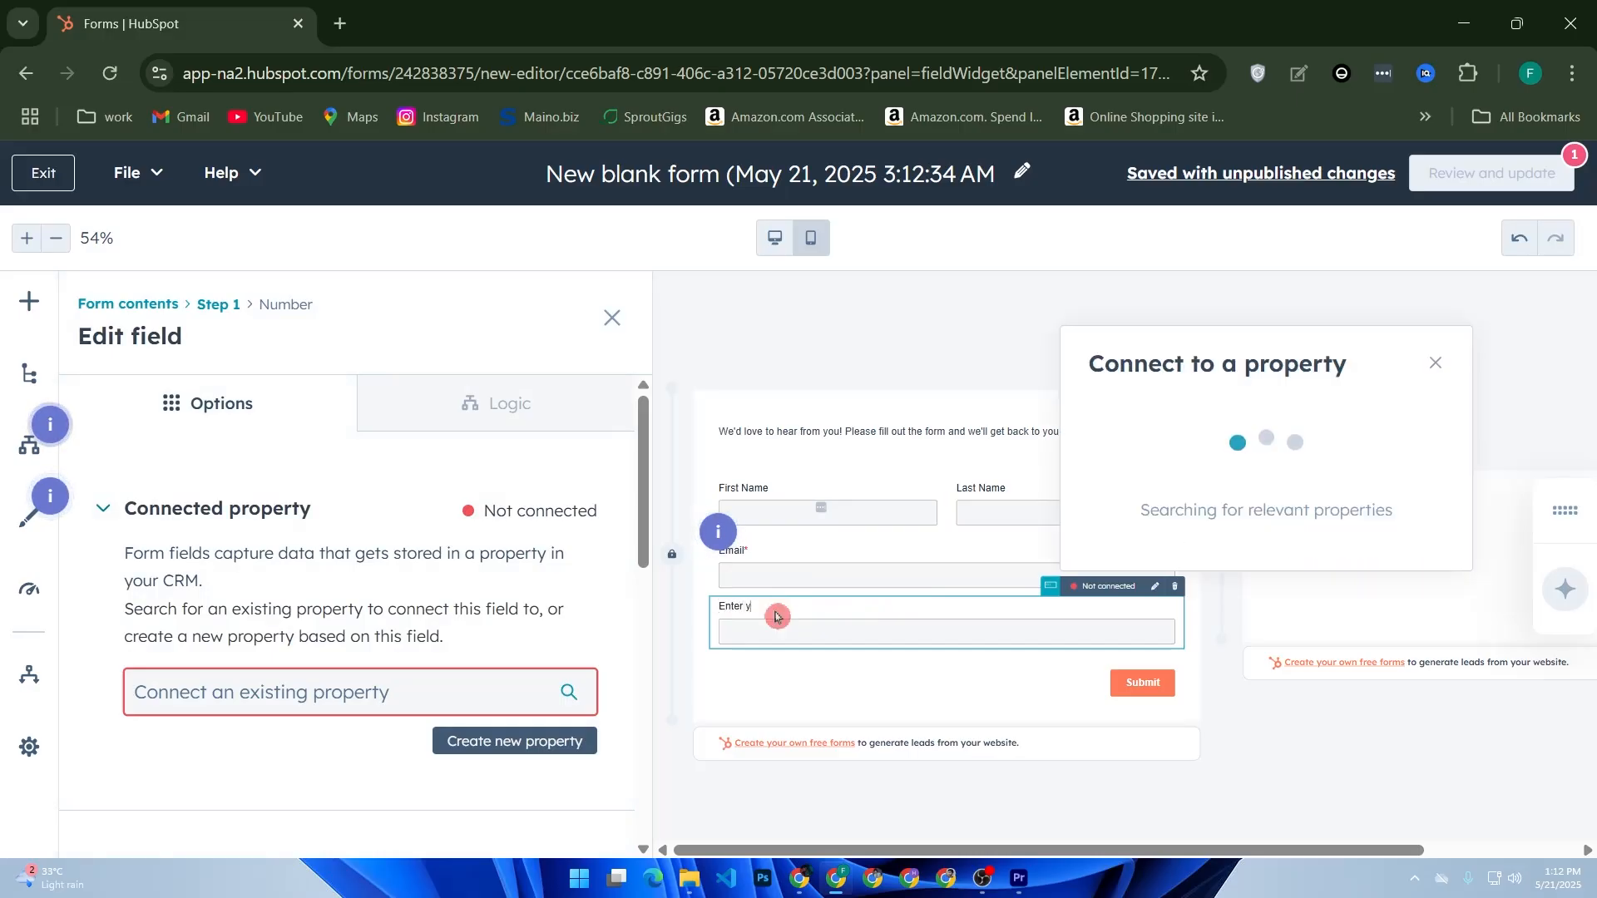
pyautogui.press('BackSpace')
pyautogui.press('BackSpace')
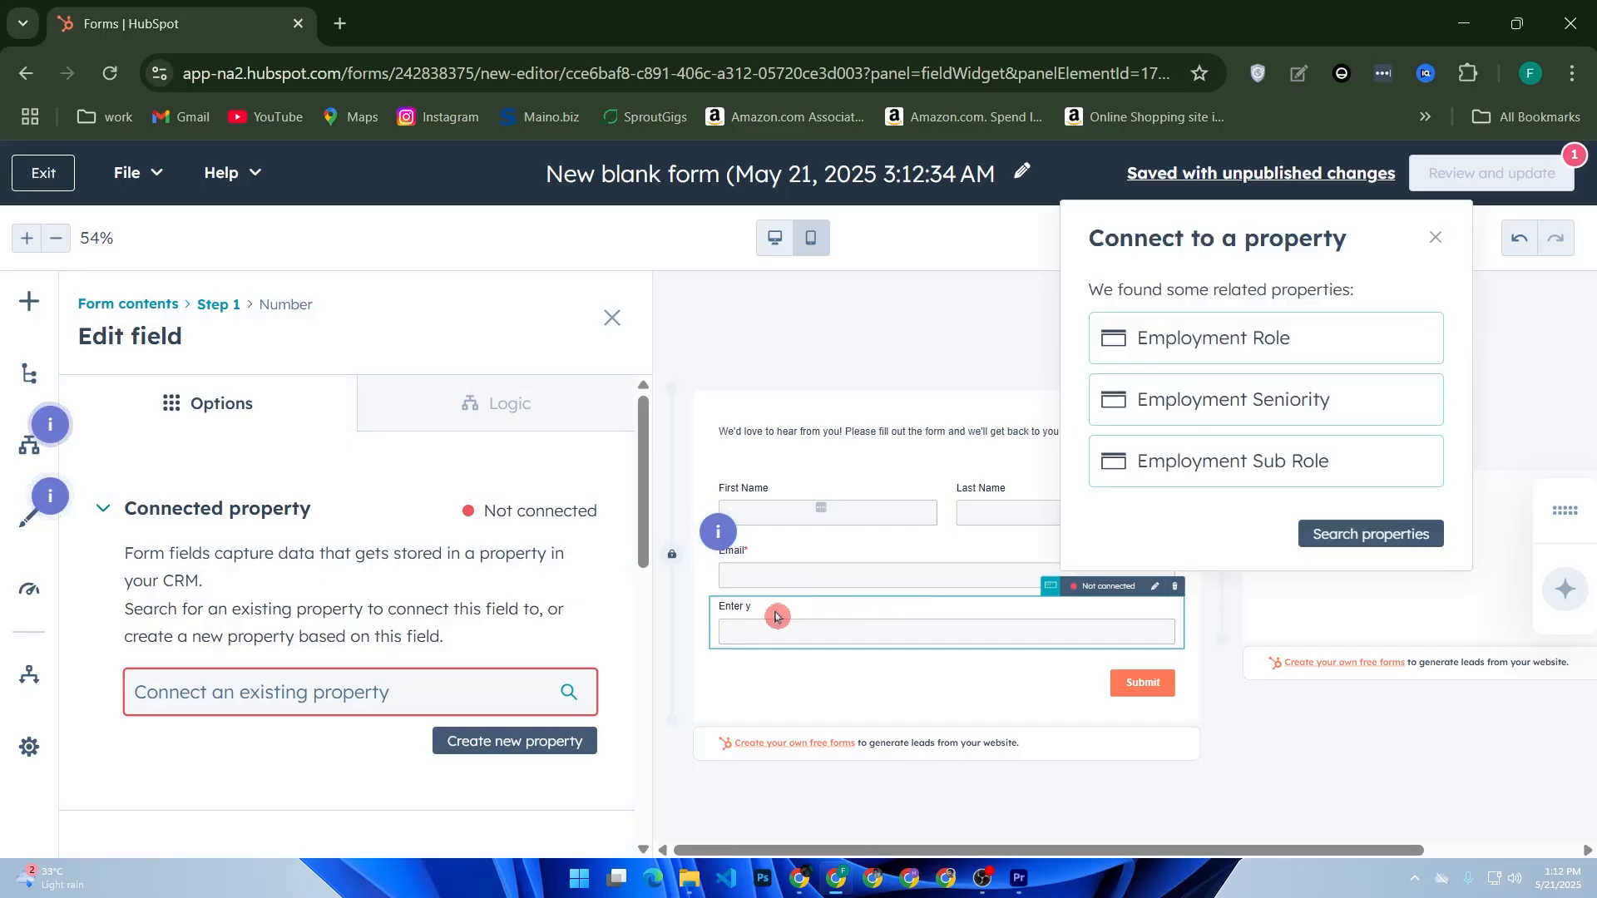
pyautogui.write('out')
pyautogui.press('BackSpace')
pyautogui.write('r Phon')
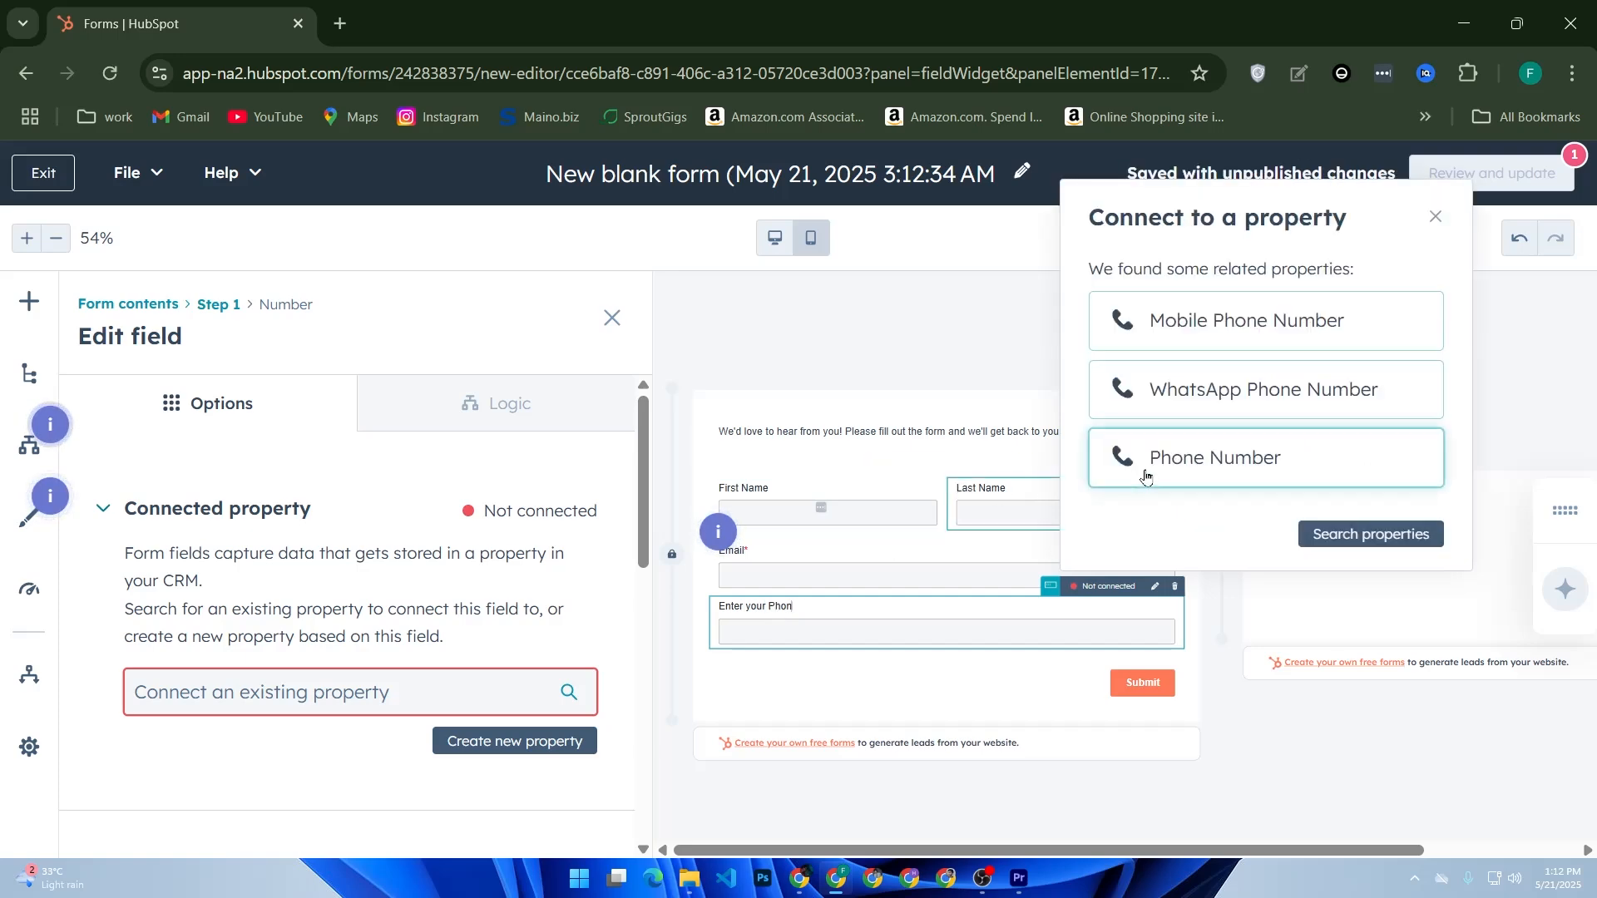
pyautogui.click(1145, 478)
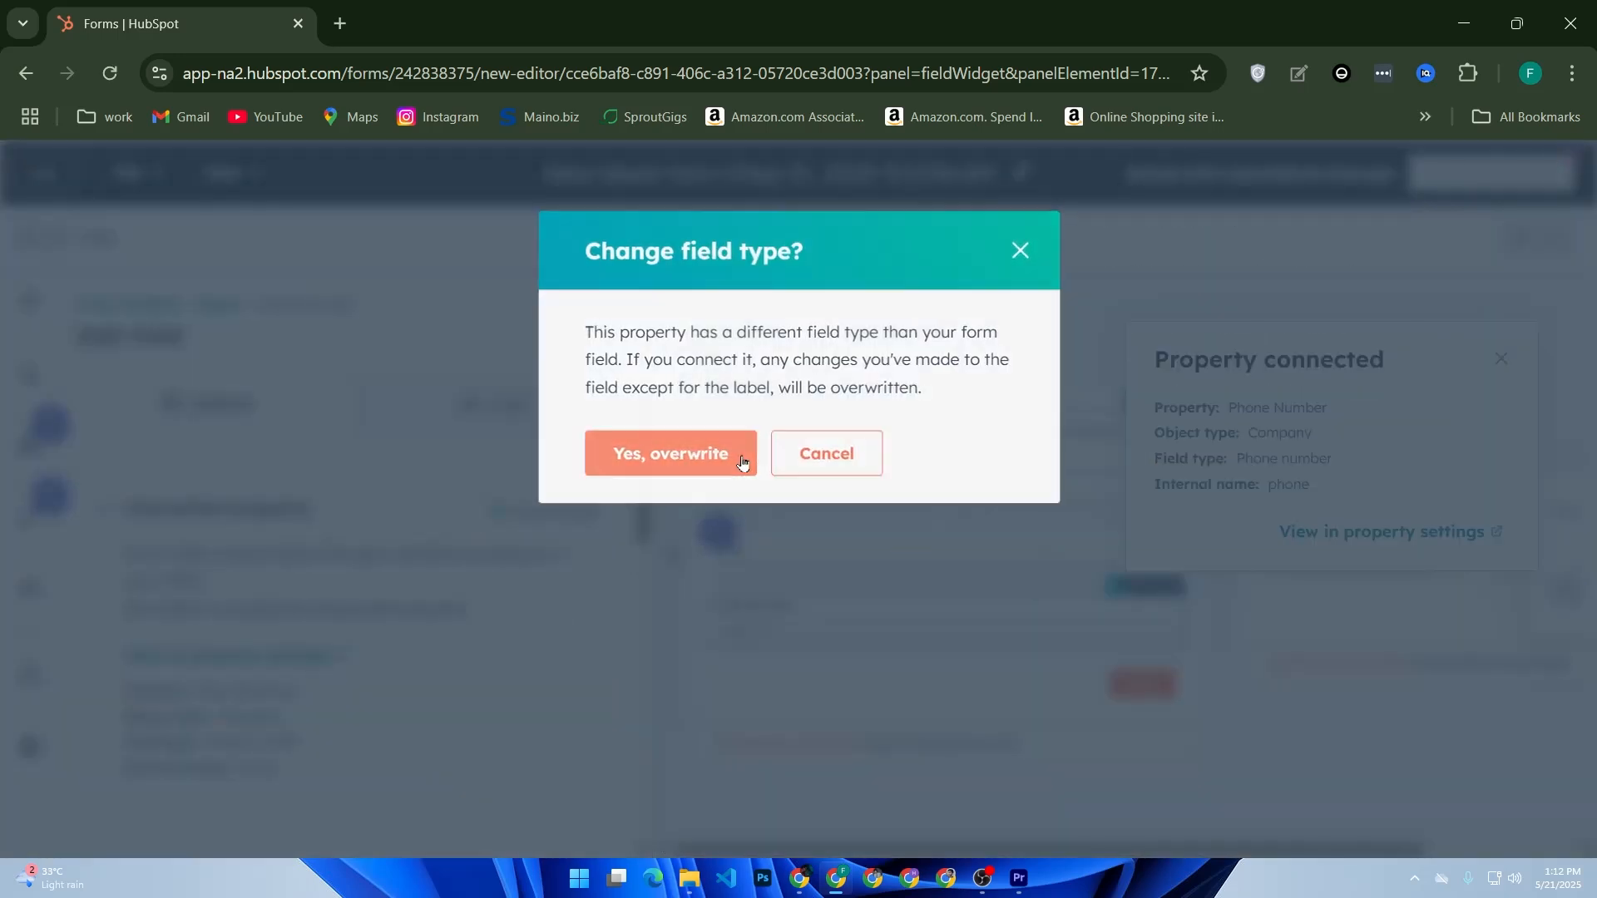
pyautogui.click(743, 463)
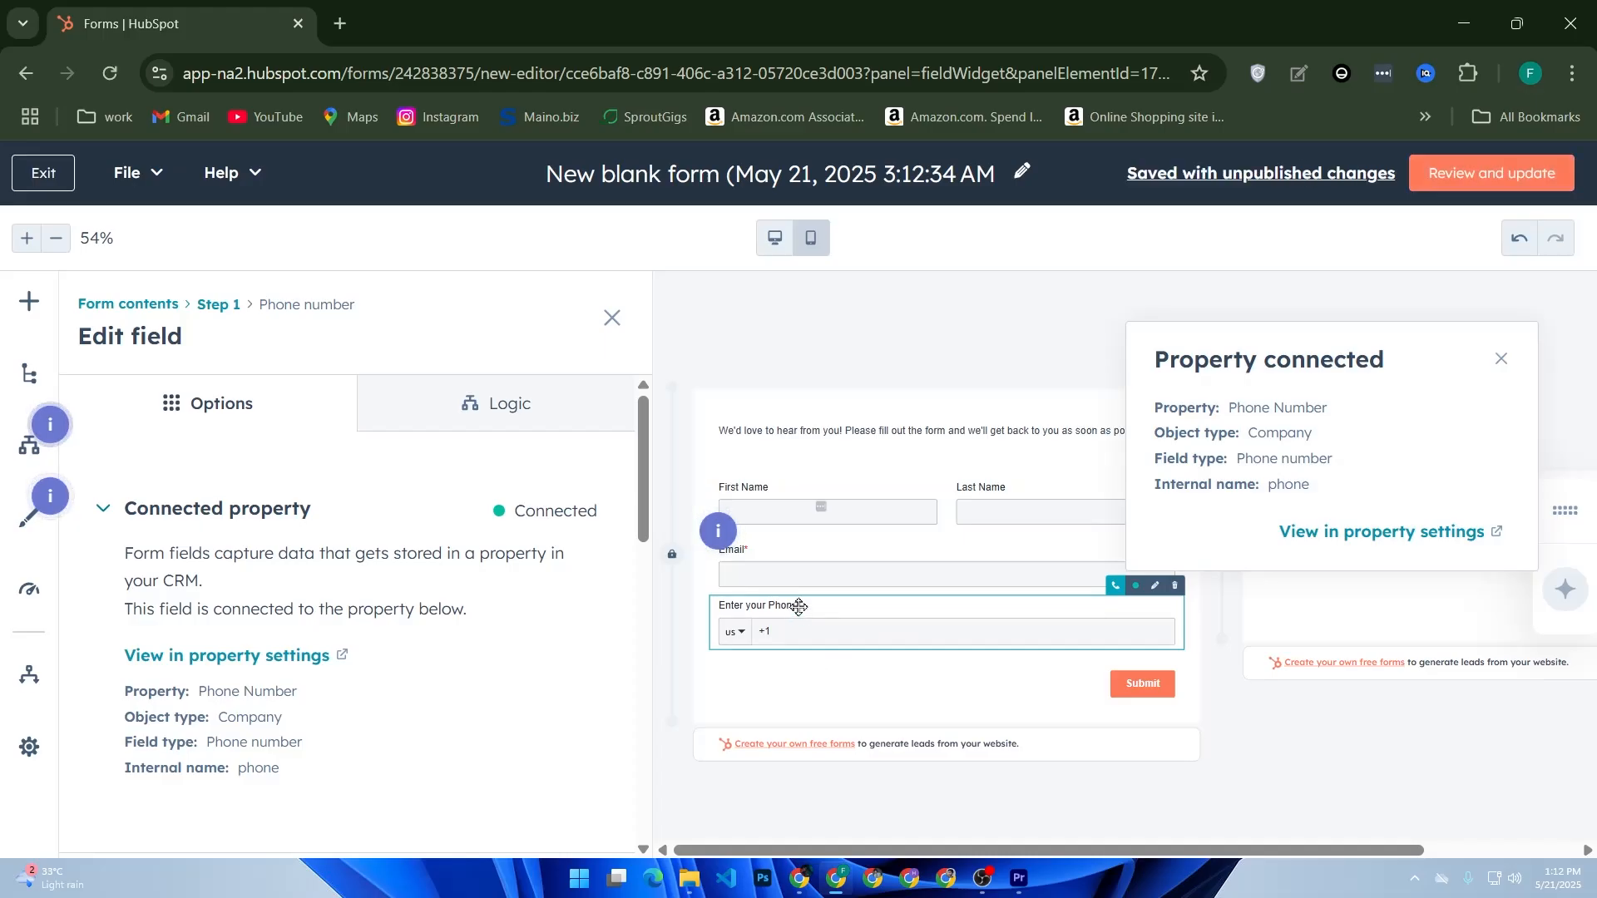
pyautogui.write('e number')
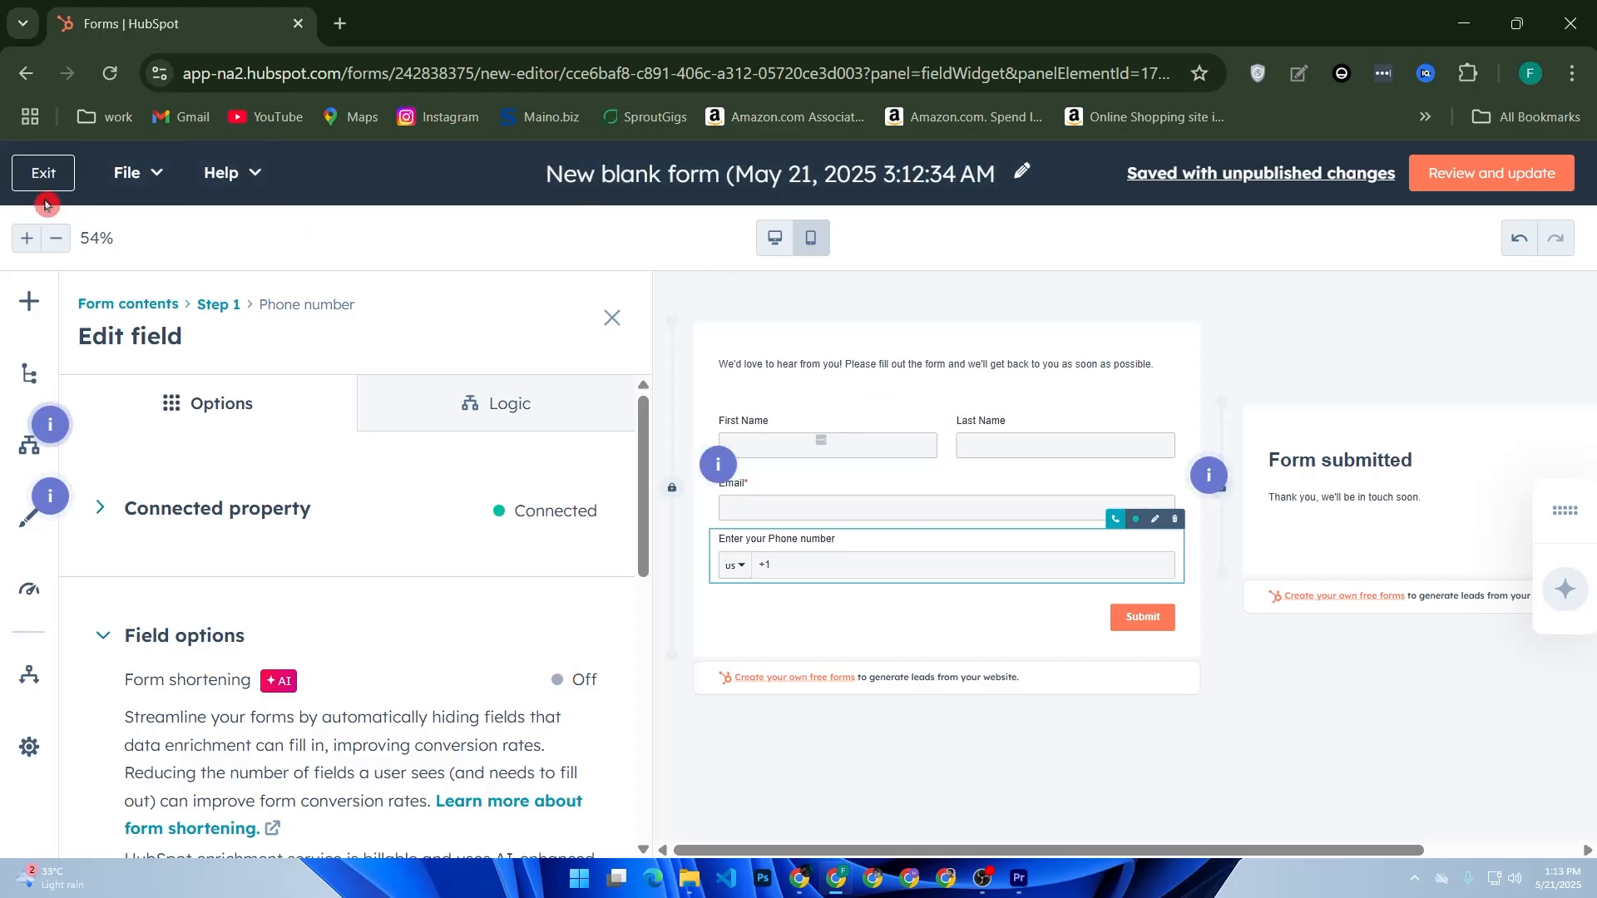
# - Review and publish the new form so it appears in the Forms list
pyautogui.click(1488, 173)
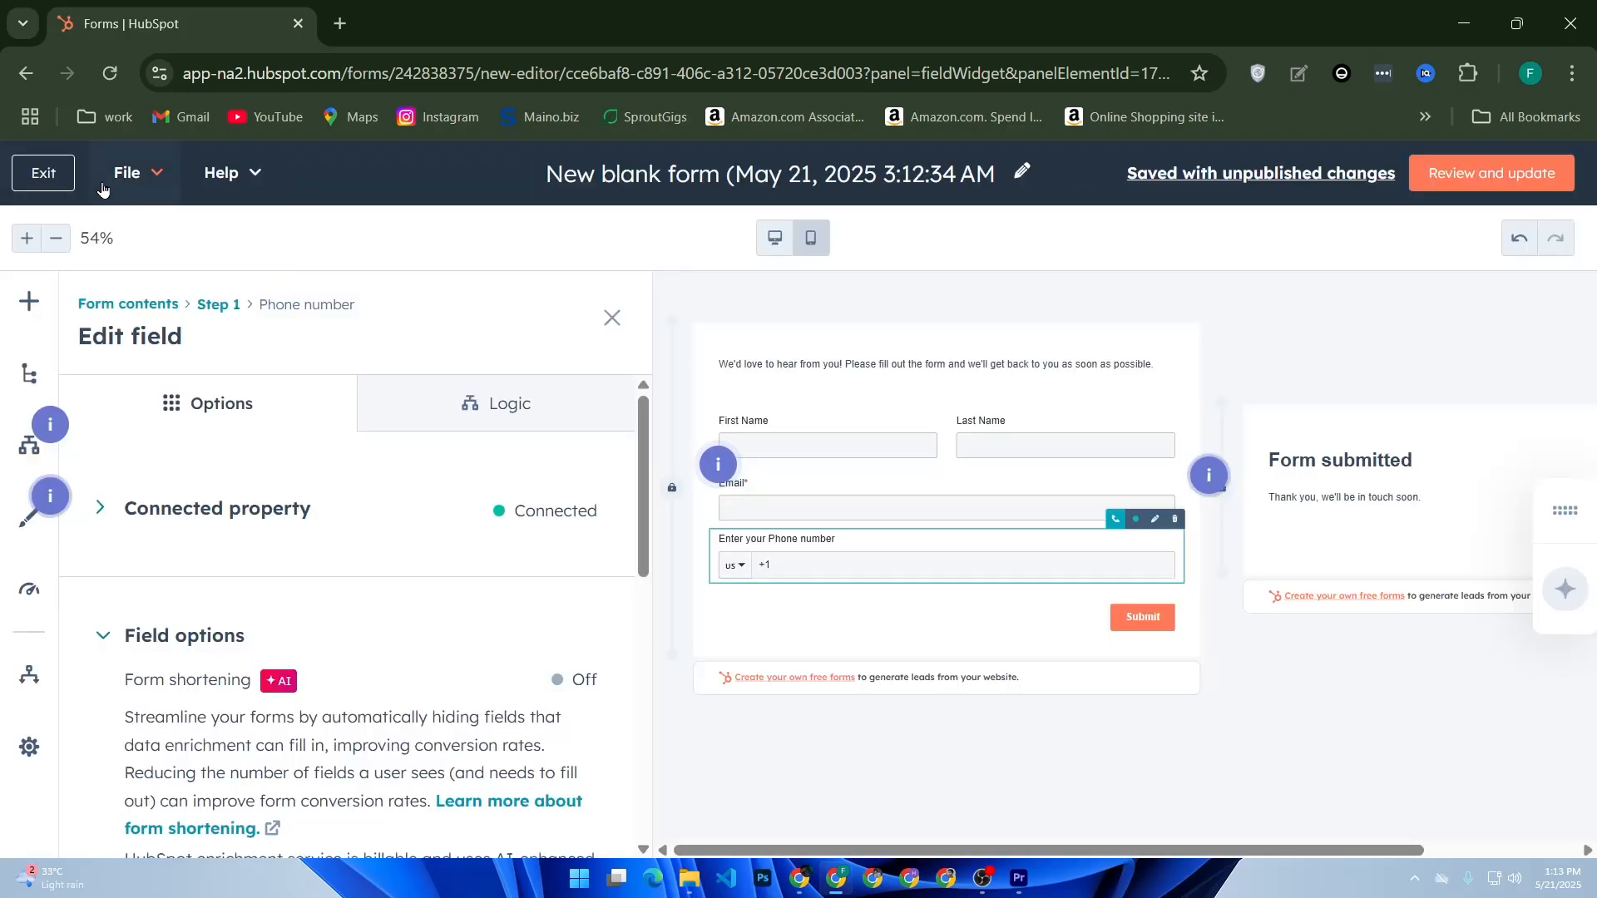
pyautogui.click(35, 172)
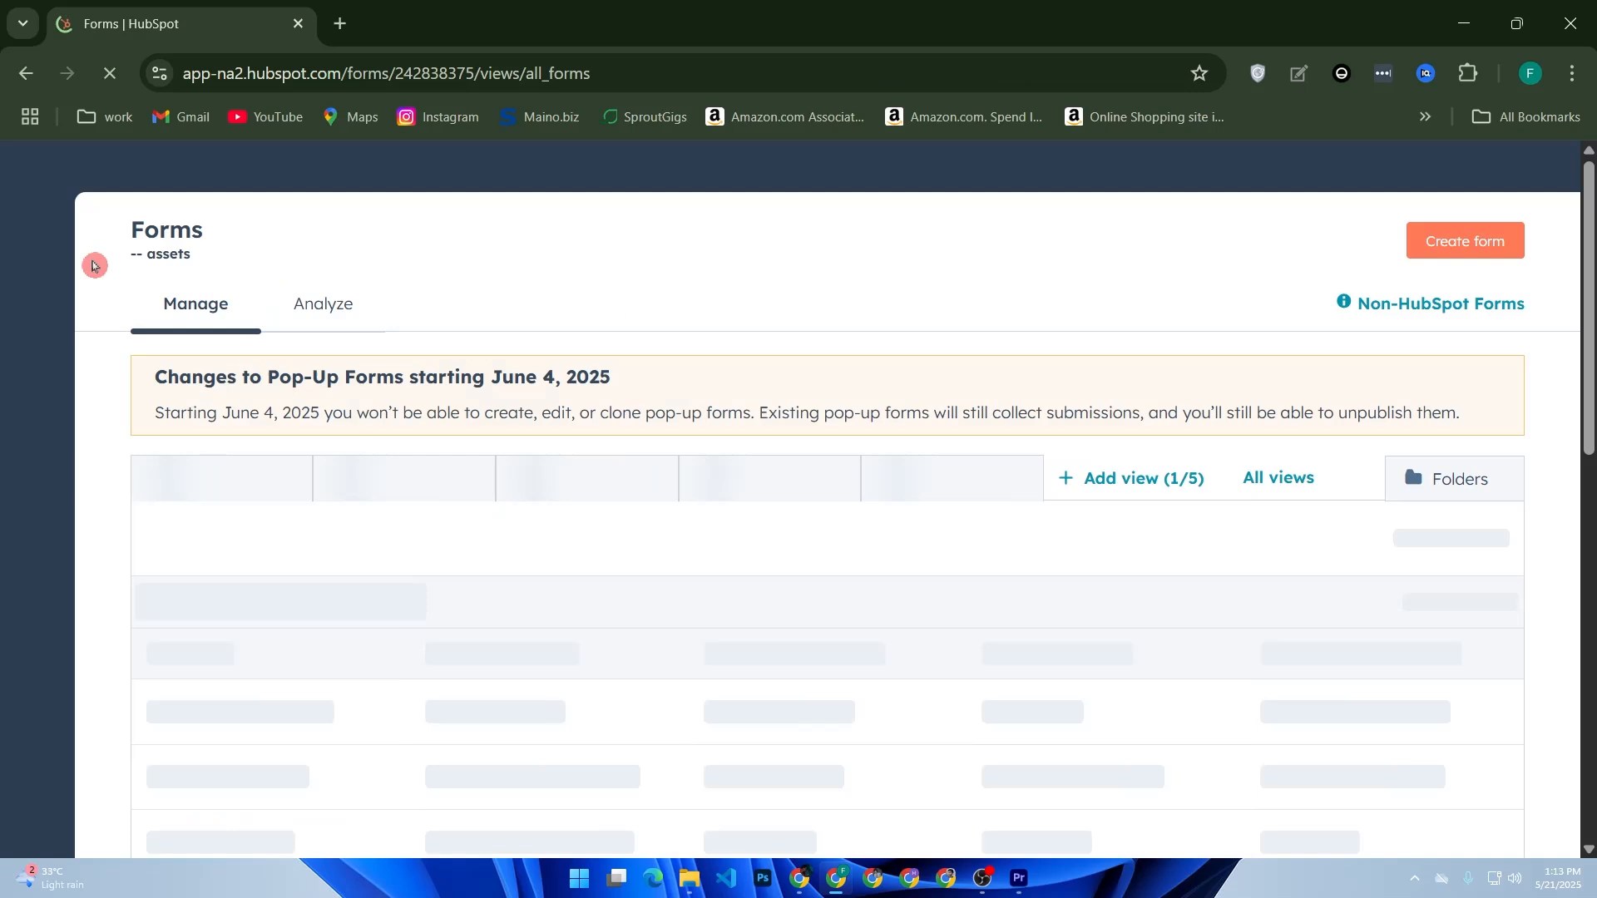
pyautogui.moveTo(59, 345)
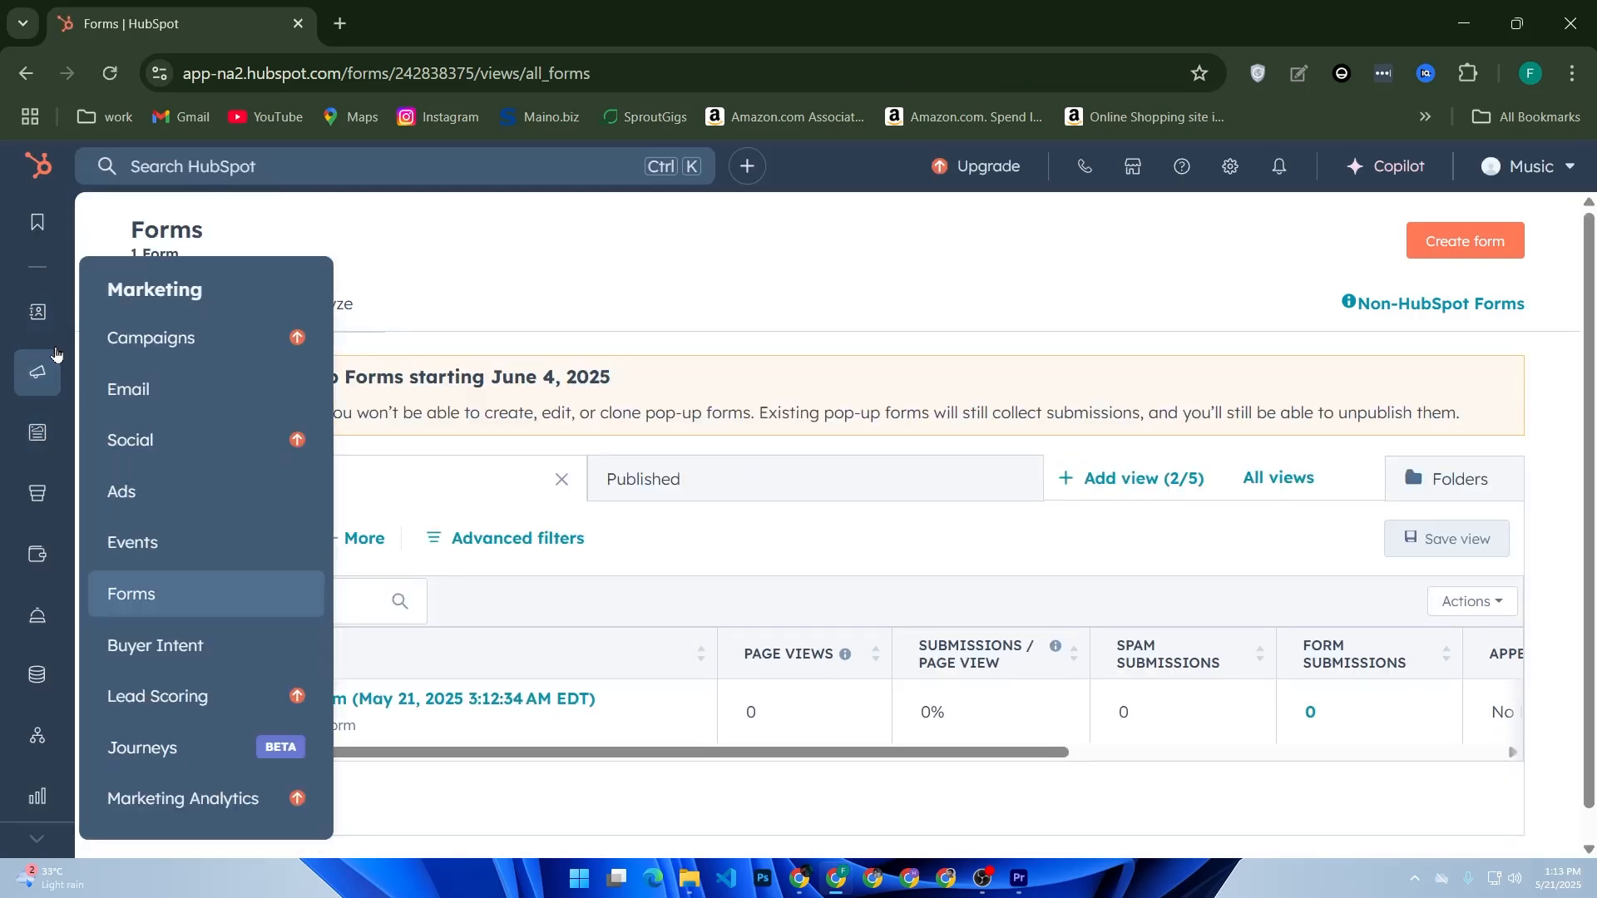
# - Open the Commerce Hub Payments page from the sidebar Commerce menu
pyautogui.moveTo(38, 606)
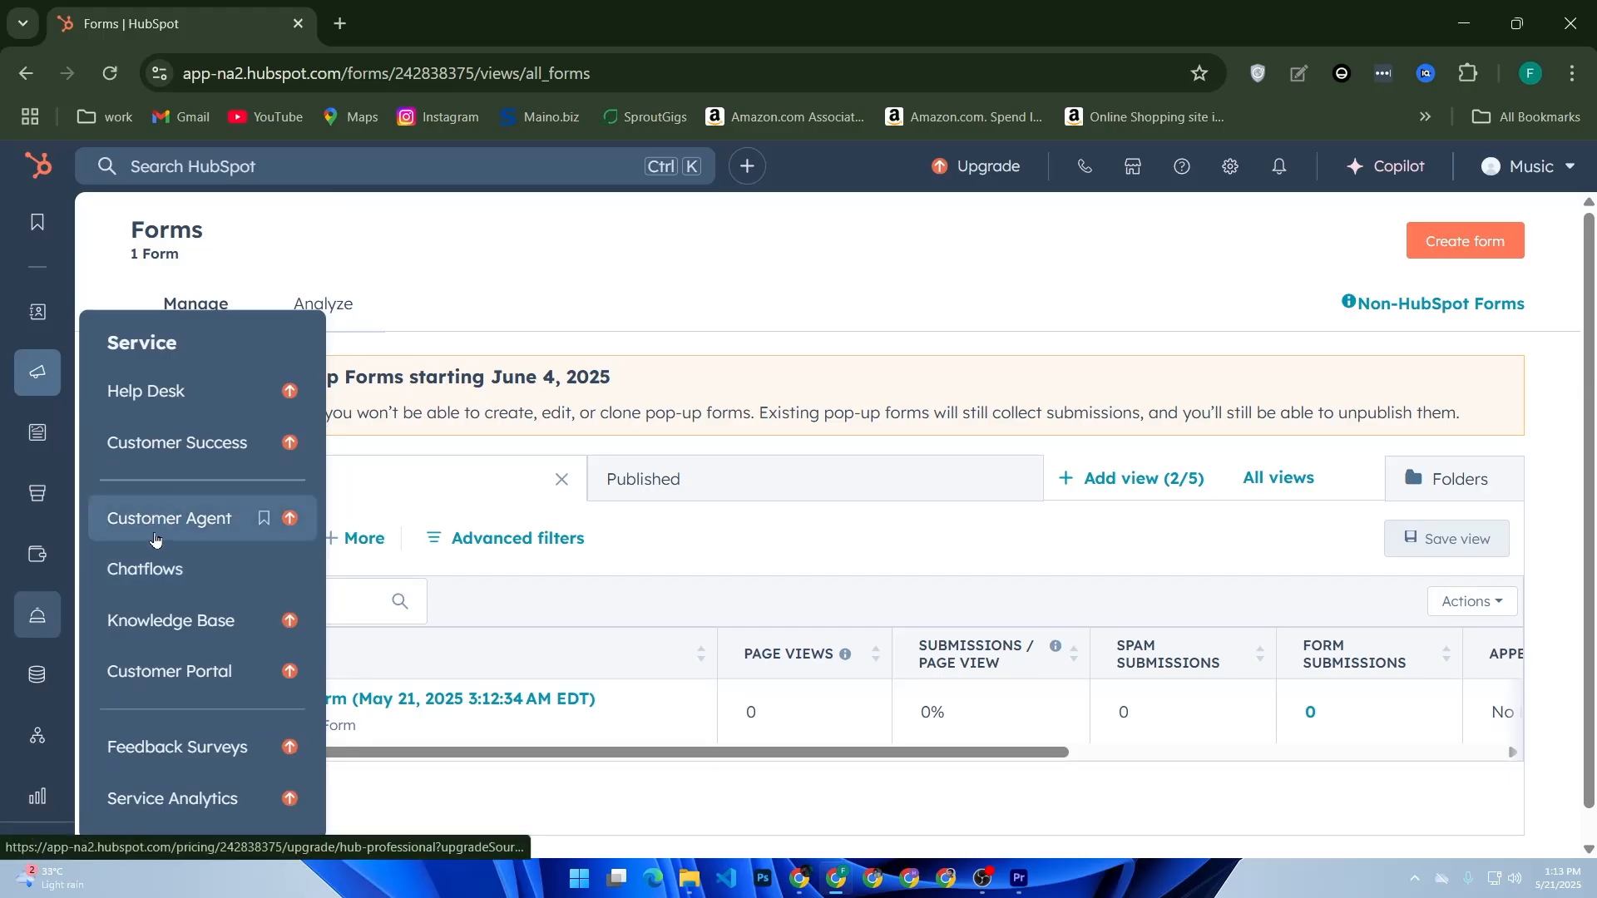
pyautogui.moveTo(38, 553)
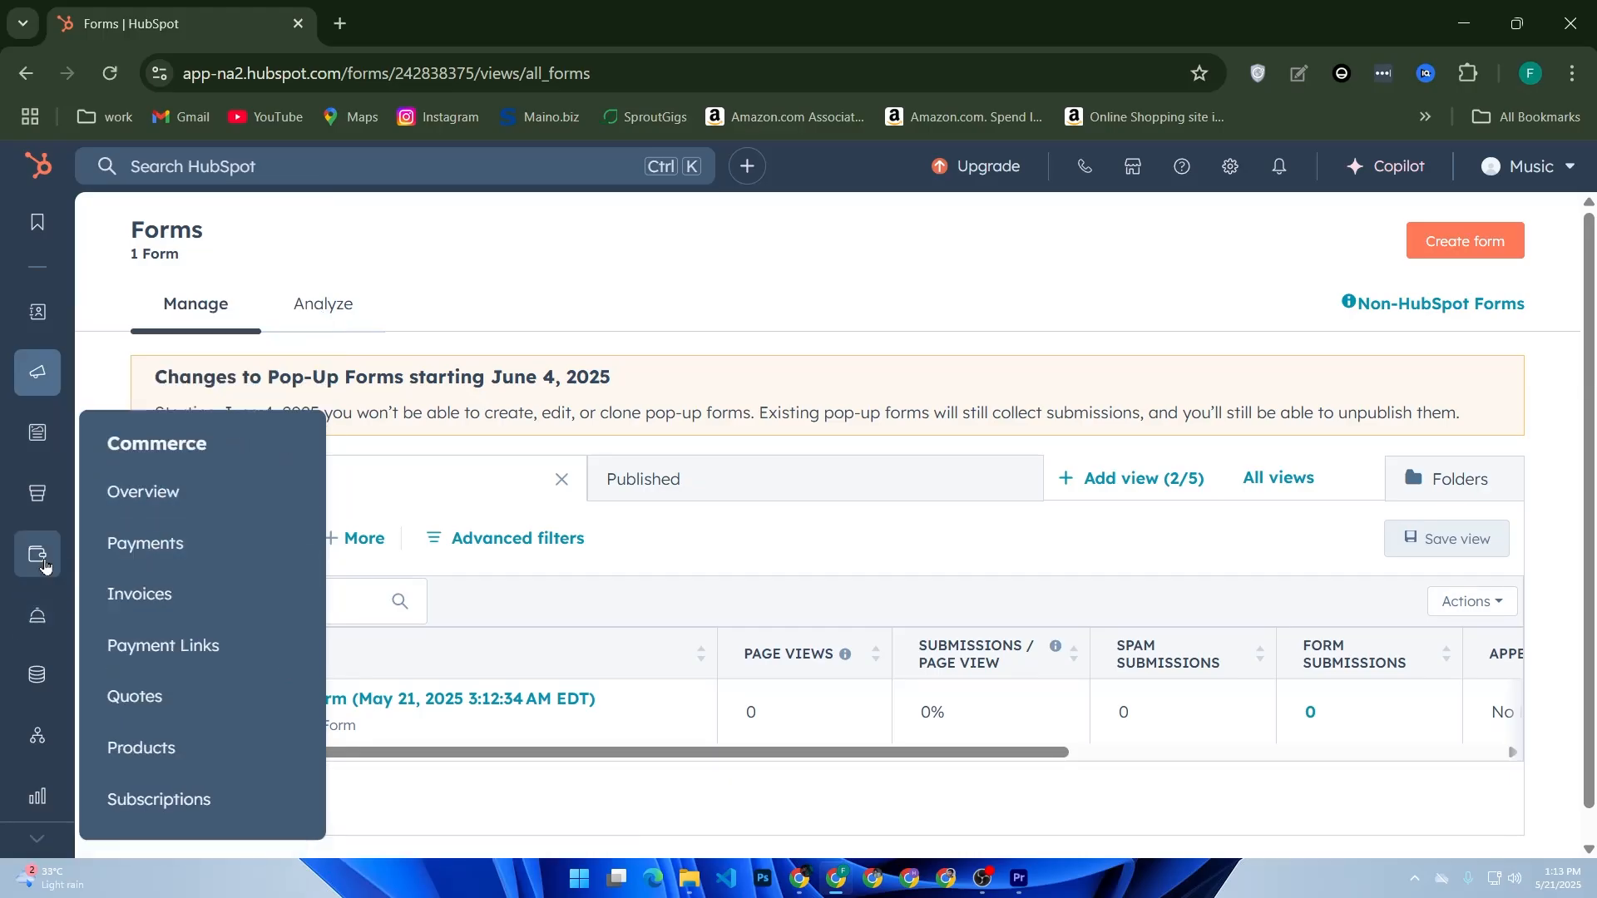
pyautogui.click(114, 552)
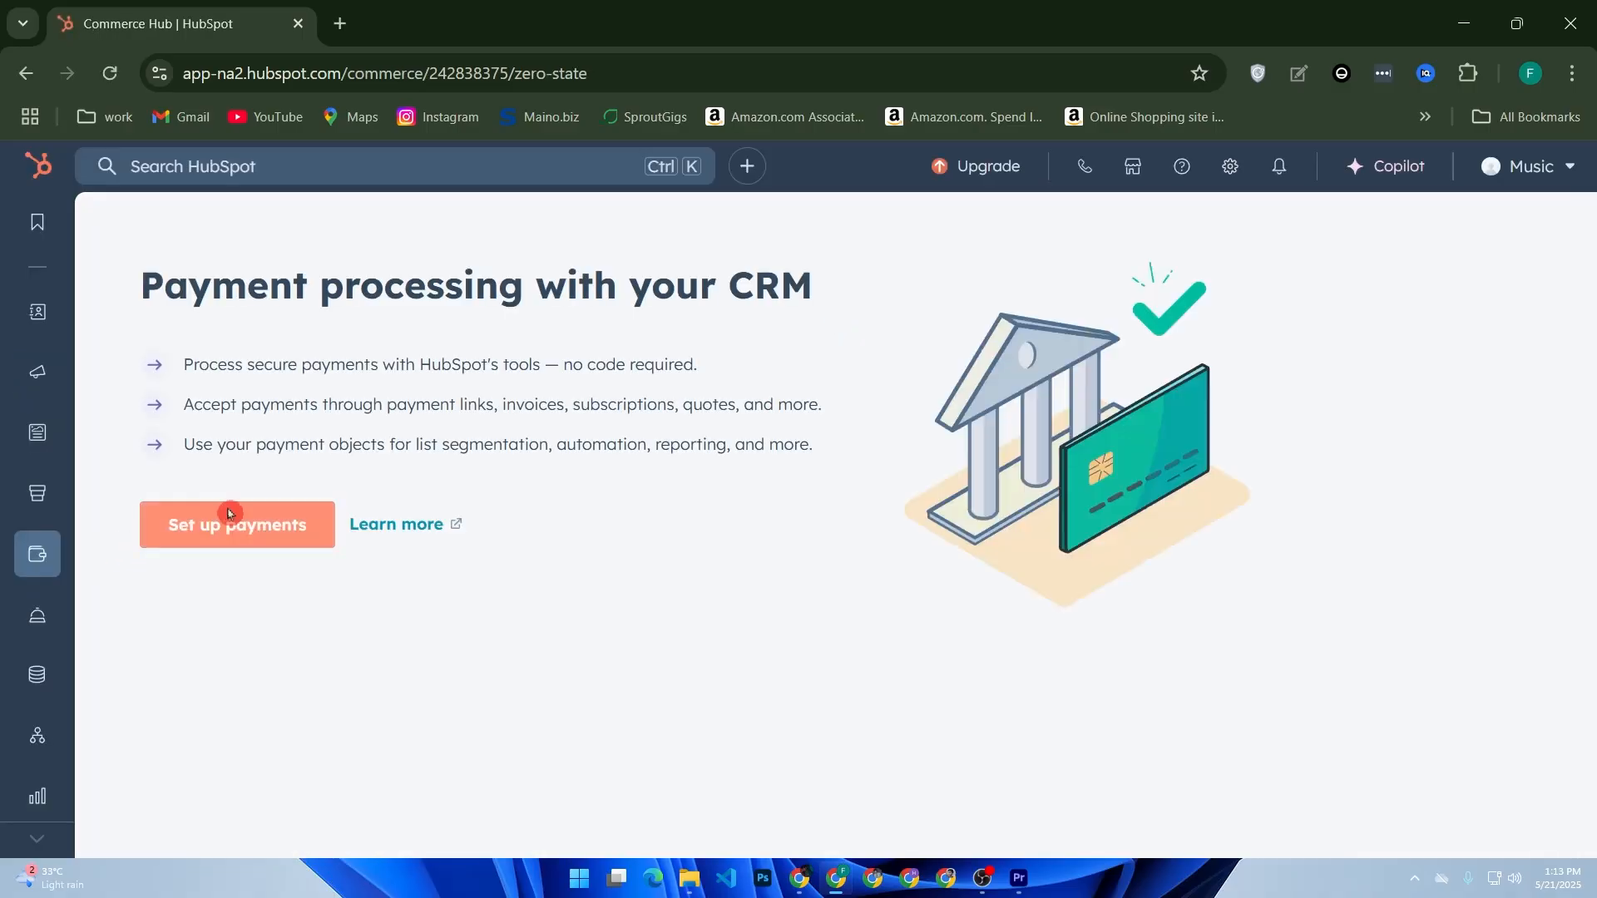
# - Start payment setup and review the Stripe fees on the Connect Stripe step
pyautogui.click(179, 534)
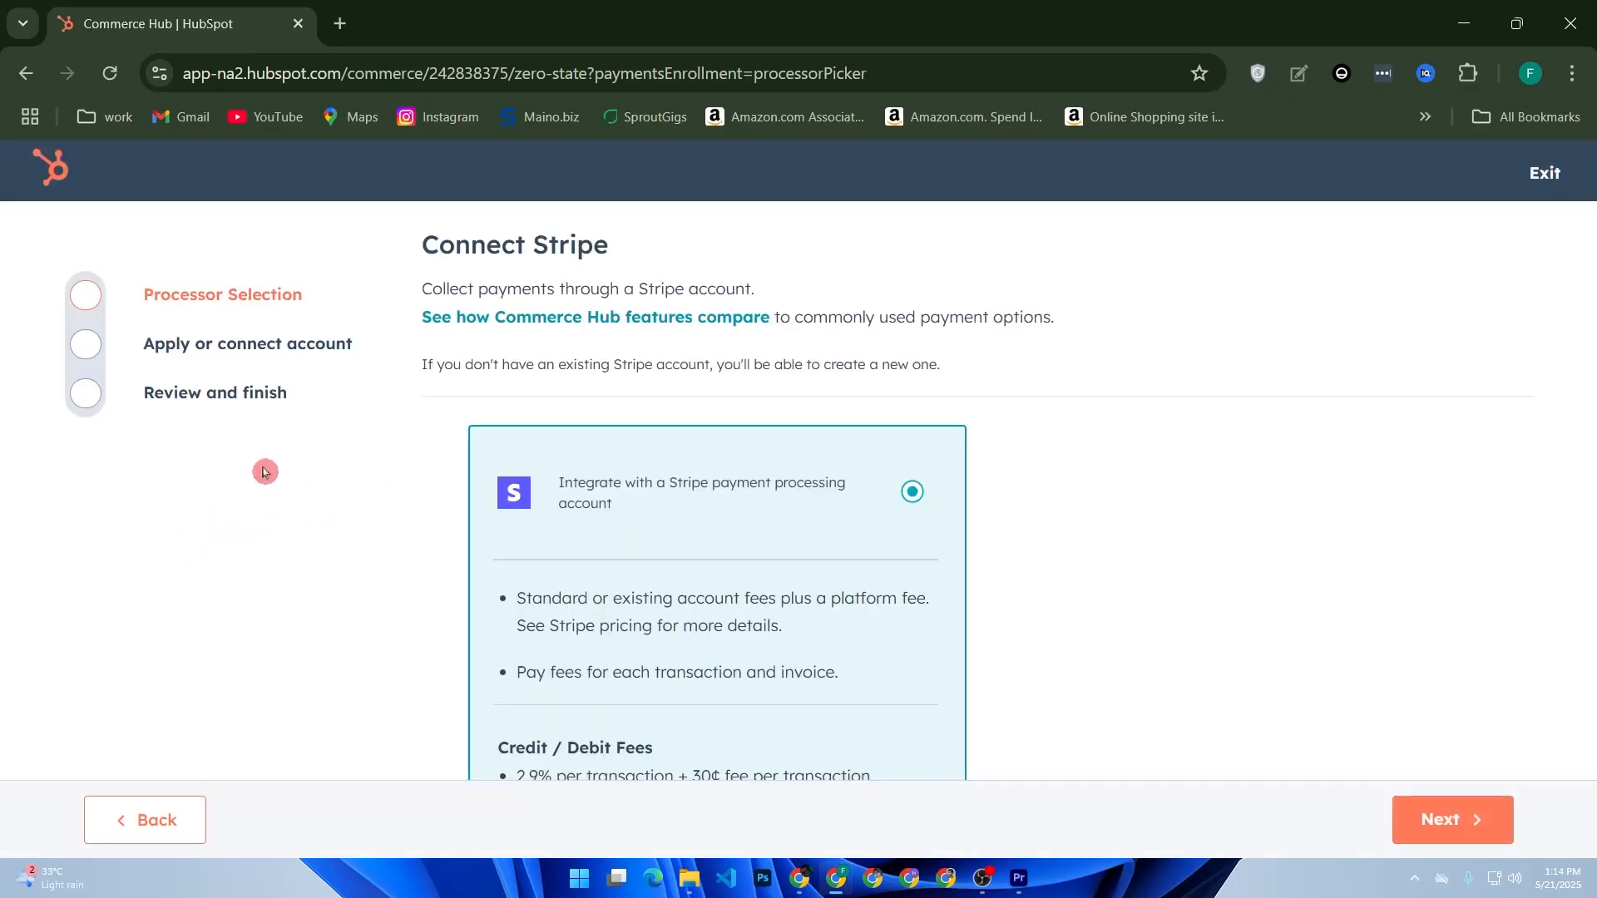
pyautogui.scroll(-6, 423, 478)
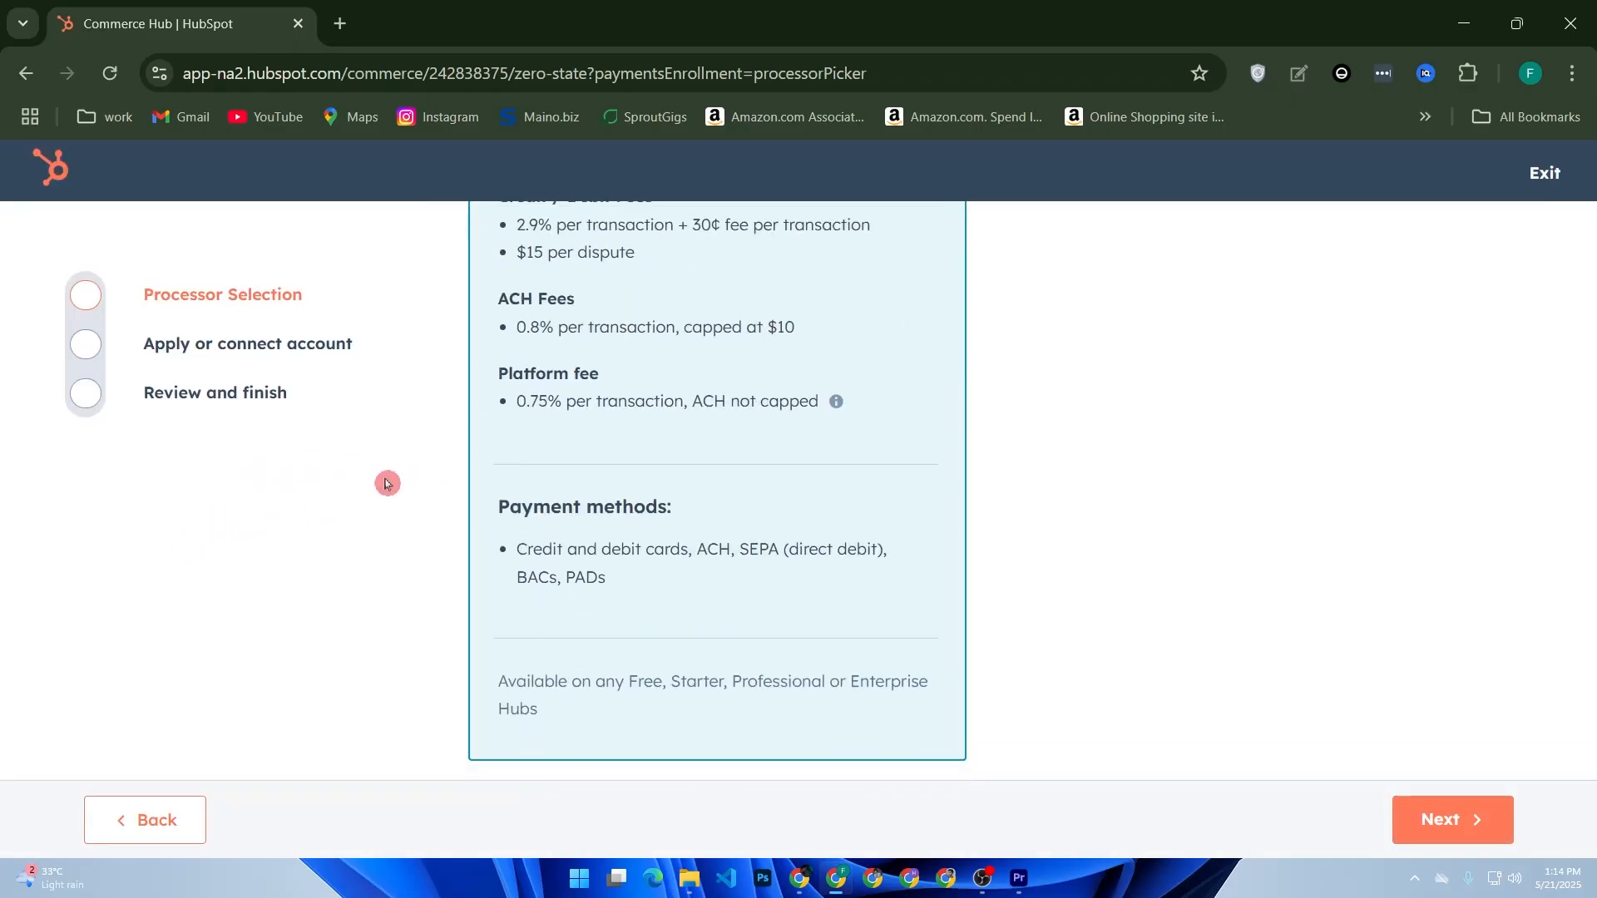